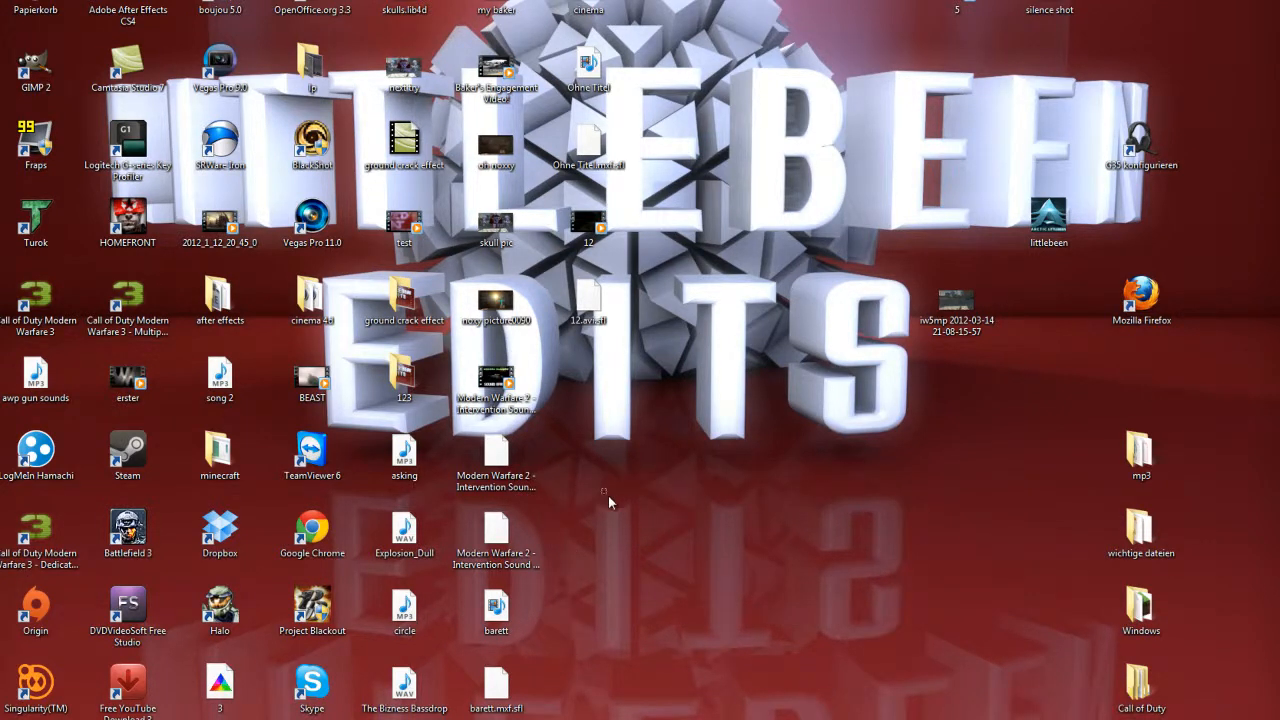
# Switch to Cinema 4D and delete the four planes and the cube to leave the scene empty
pyautogui.moveTo(593, 491); pyautogui.dragTo(960, 592)
pyautogui.click(346, 712)
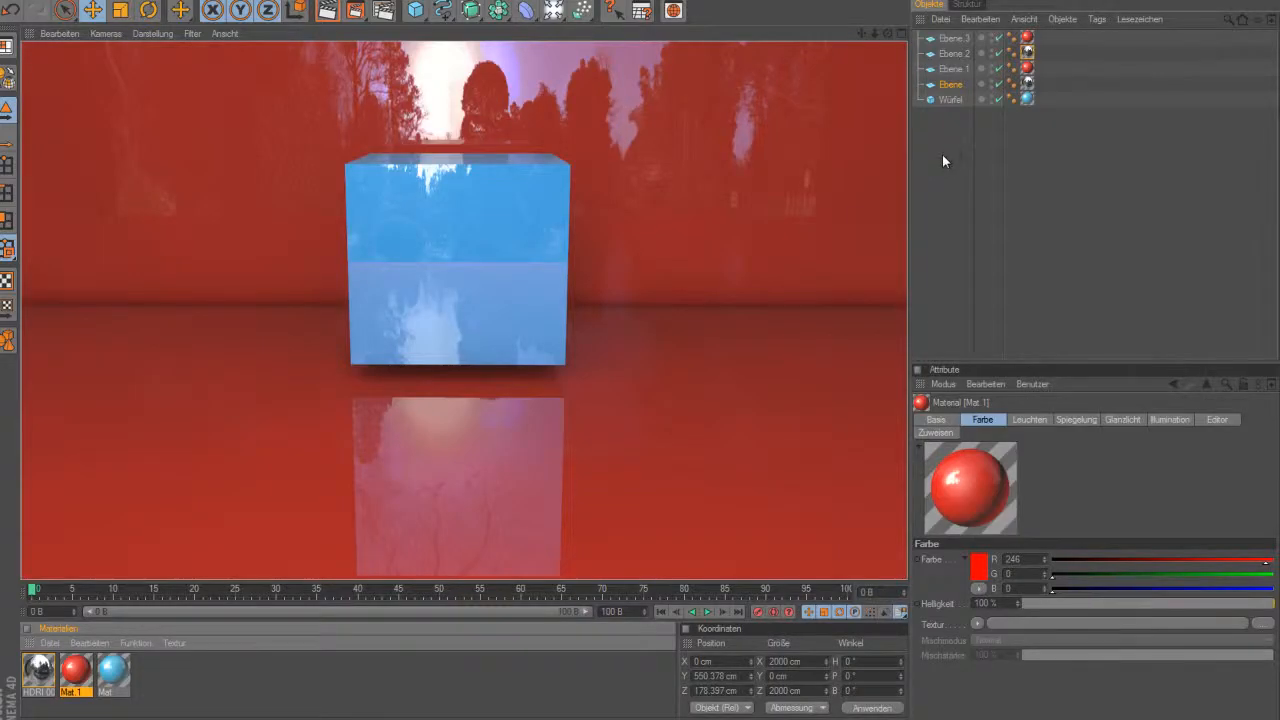
pyautogui.moveTo(940, 150); pyautogui.dragTo(993, 43)
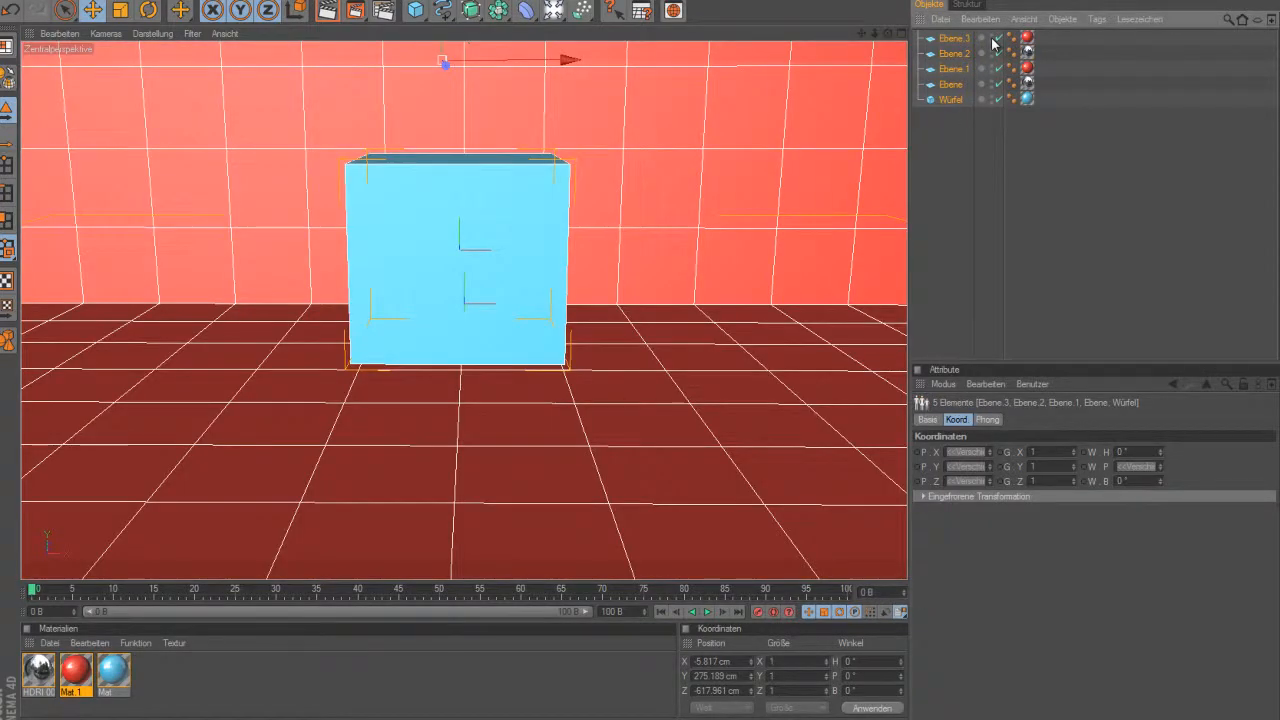
pyautogui.press('Delete')
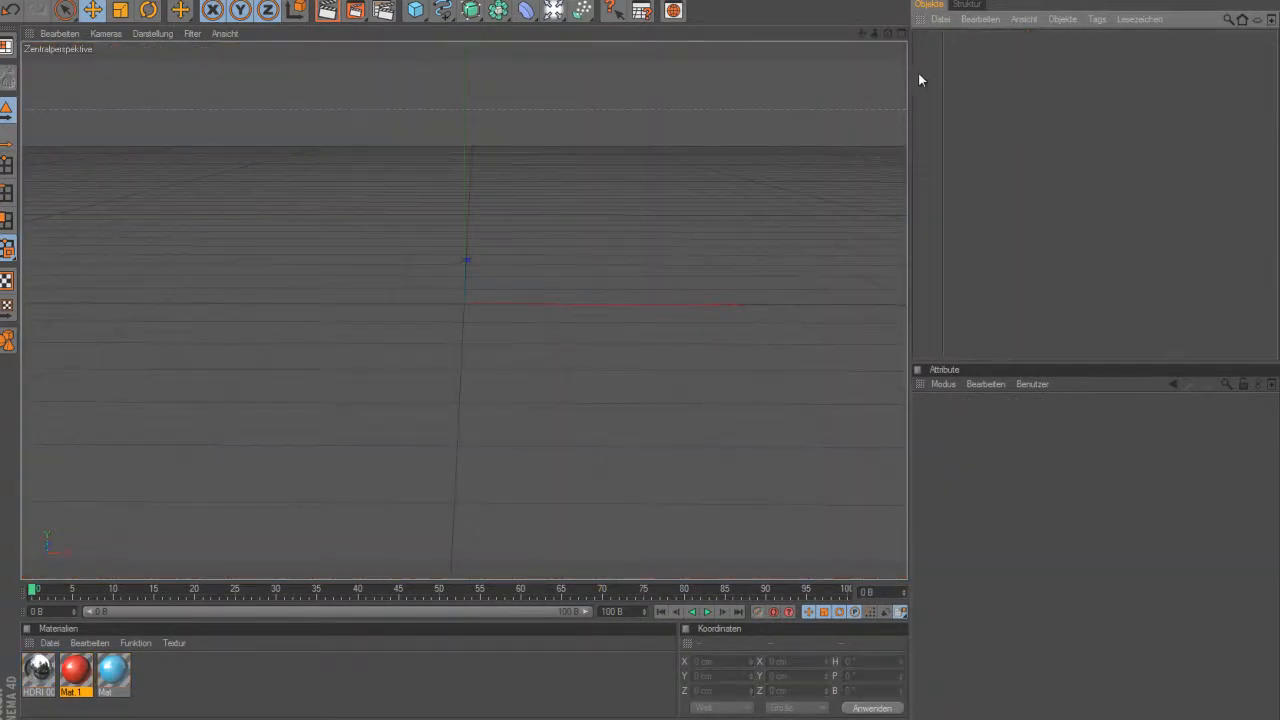
# Open the render settings and look through the general, output, save, multi-pass, antialiasing, options and ambient occlusion pages
pyautogui.click(386, 9)
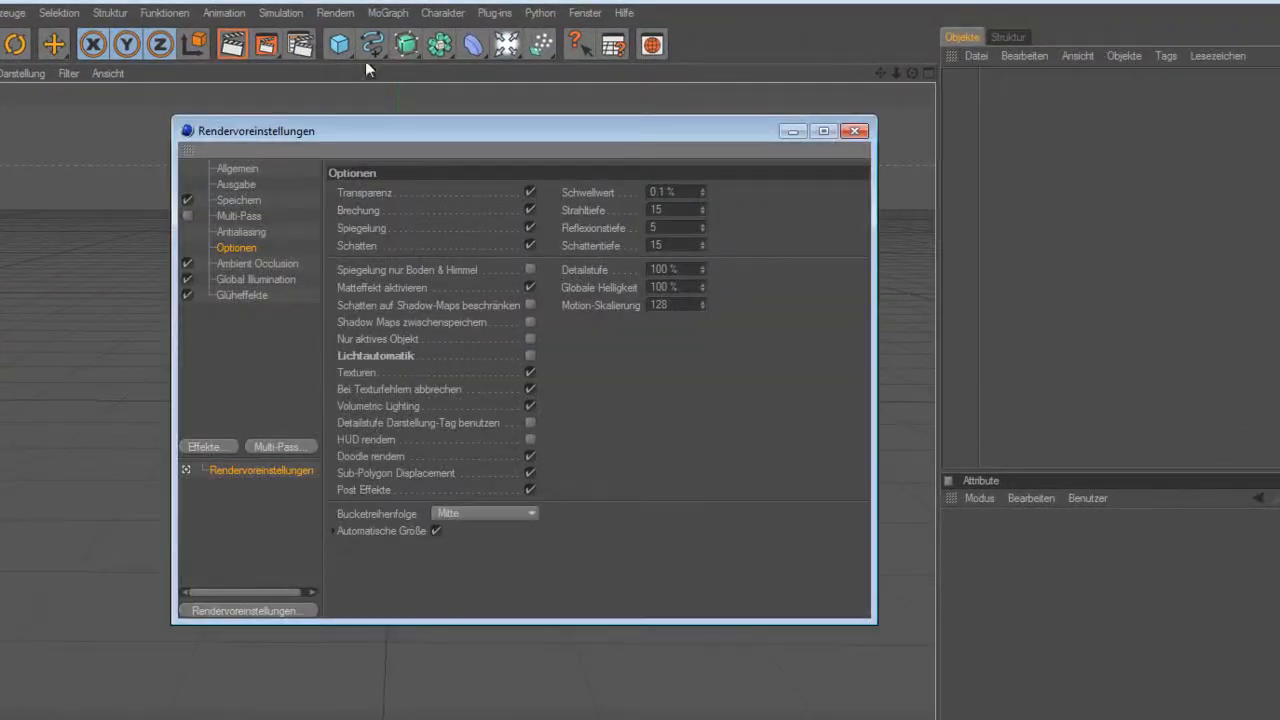
pyautogui.moveTo(410, 130); pyautogui.dragTo(471, 192)
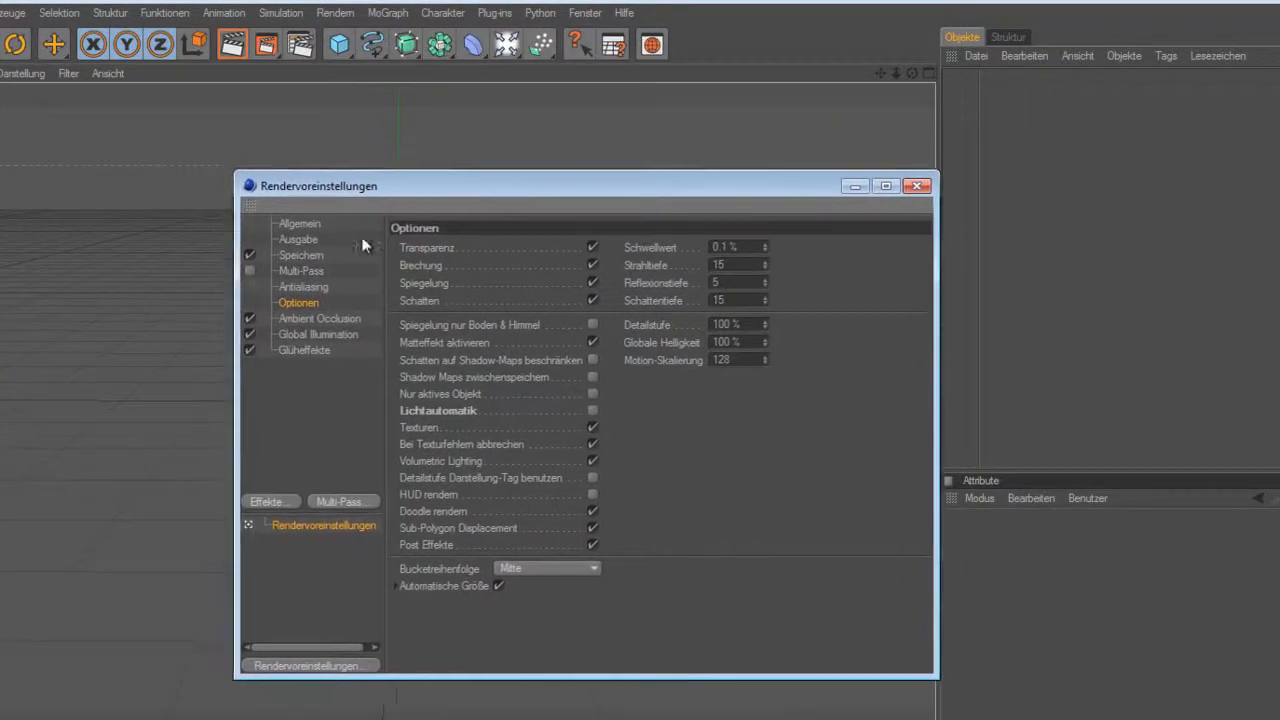
pyautogui.click(308, 222)
pyautogui.click(306, 240)
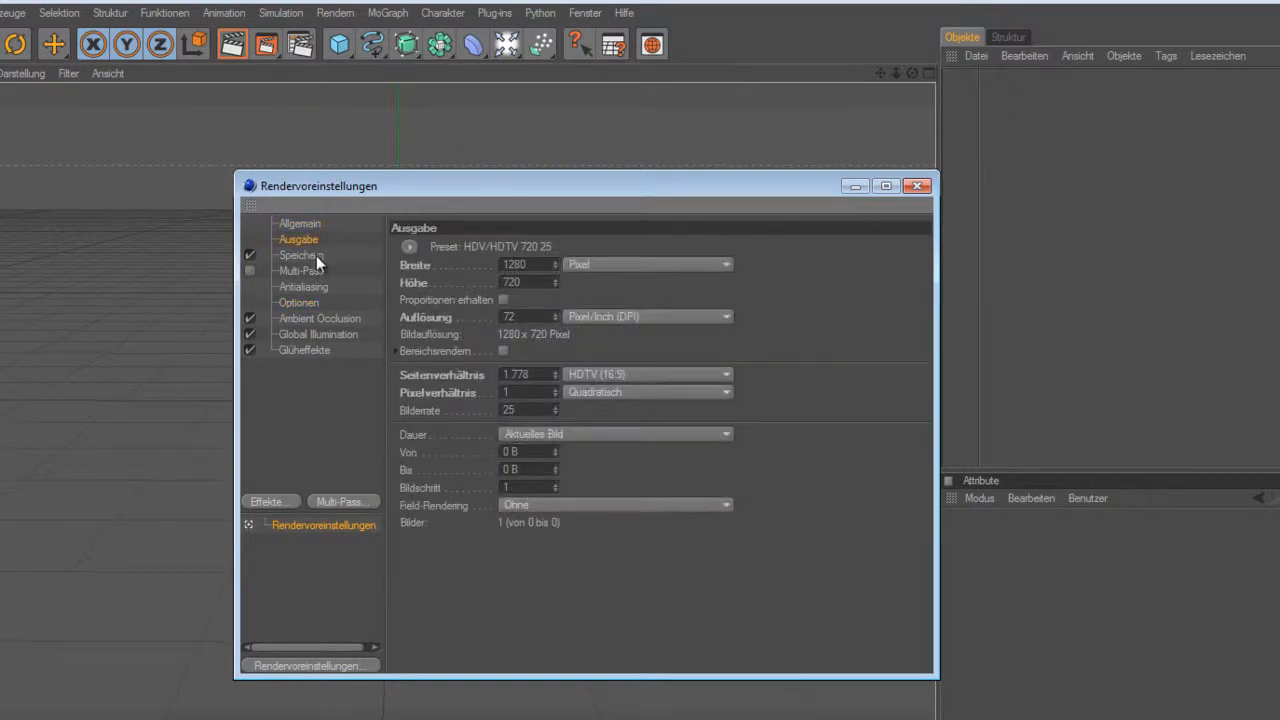
pyautogui.click(317, 255)
pyautogui.click(311, 274)
pyautogui.click(311, 288)
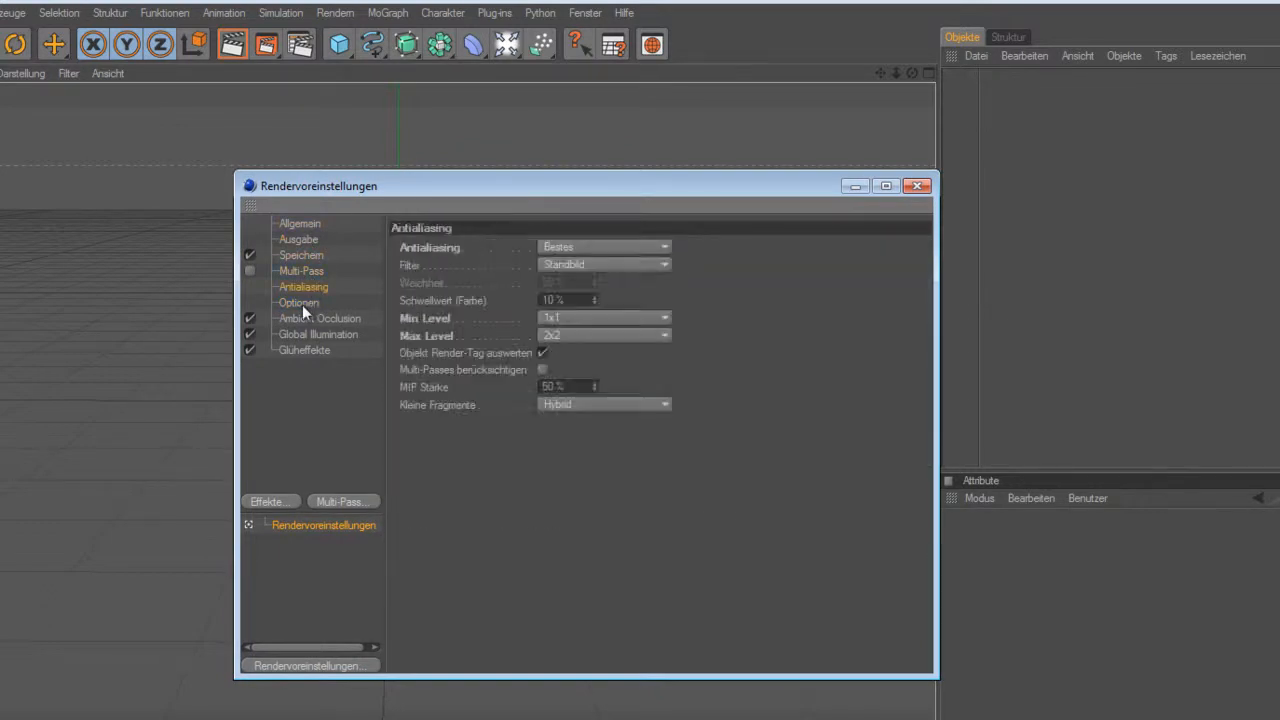
pyautogui.click(302, 304)
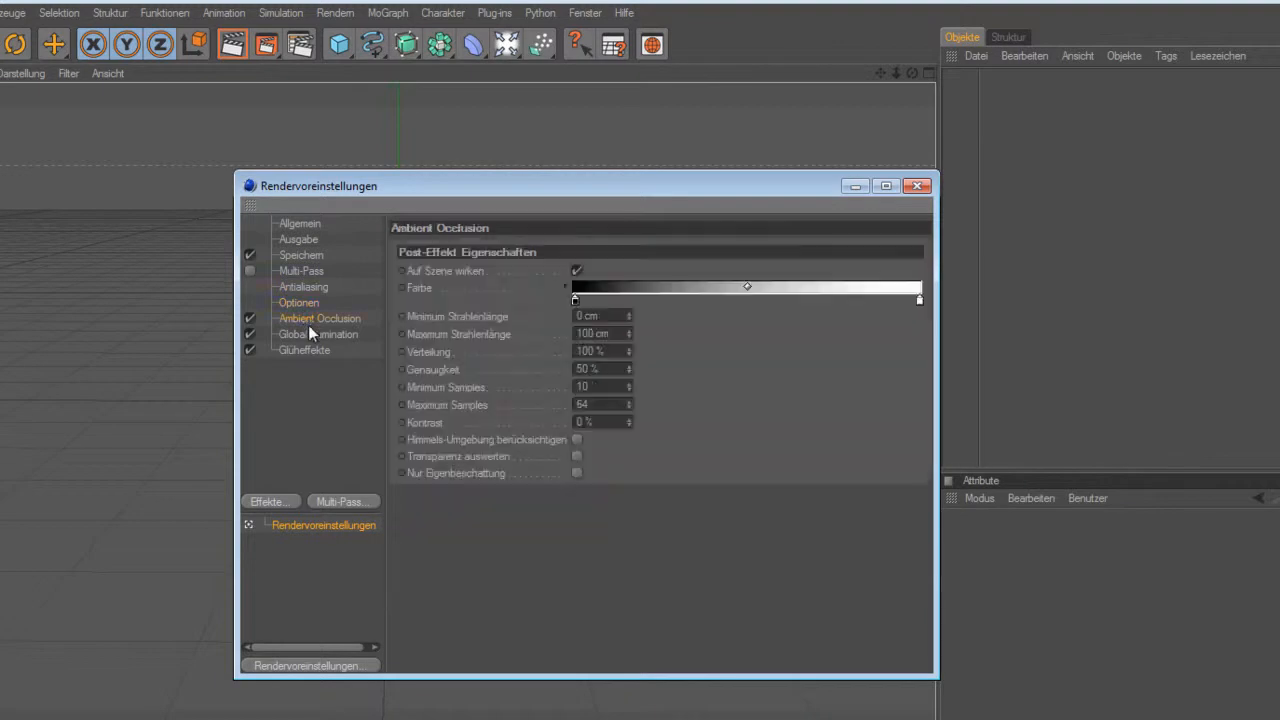
pyautogui.click(308, 325)
pyautogui.click(303, 222)
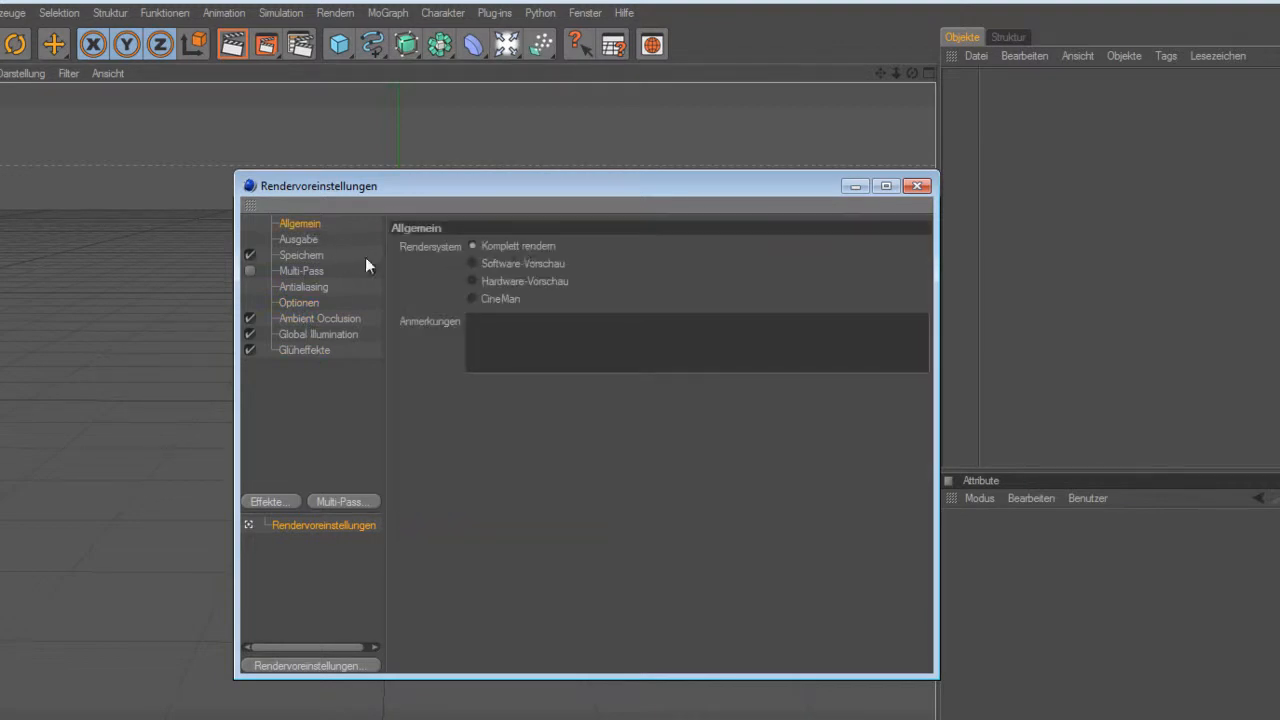
# Set the frame rate (Bilderrate) in the render output settings to 60
pyautogui.click(302, 241)
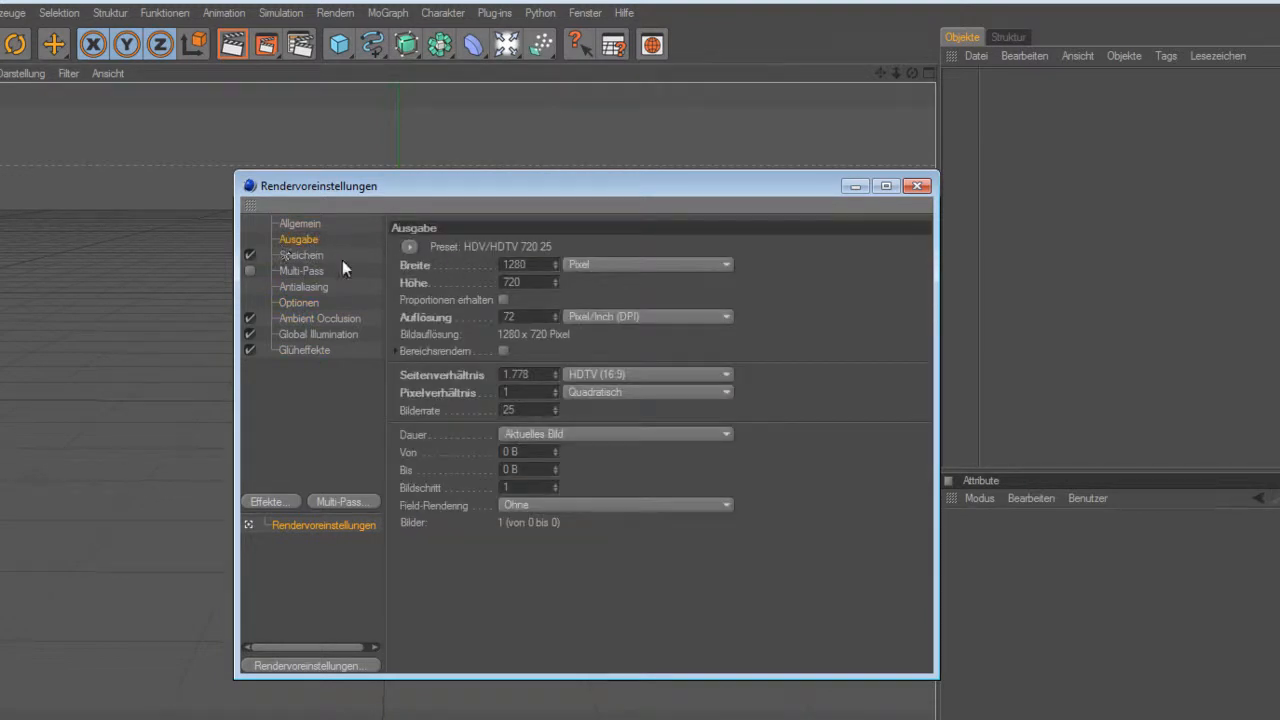
pyautogui.doubleClick(512, 264)
pyautogui.click(544, 283)
pyautogui.click(544, 283)
pyautogui.click(512, 410)
pyautogui.moveTo(566, 195); pyautogui.dragTo(534, 163)
pyautogui.doubleClick(510, 379)
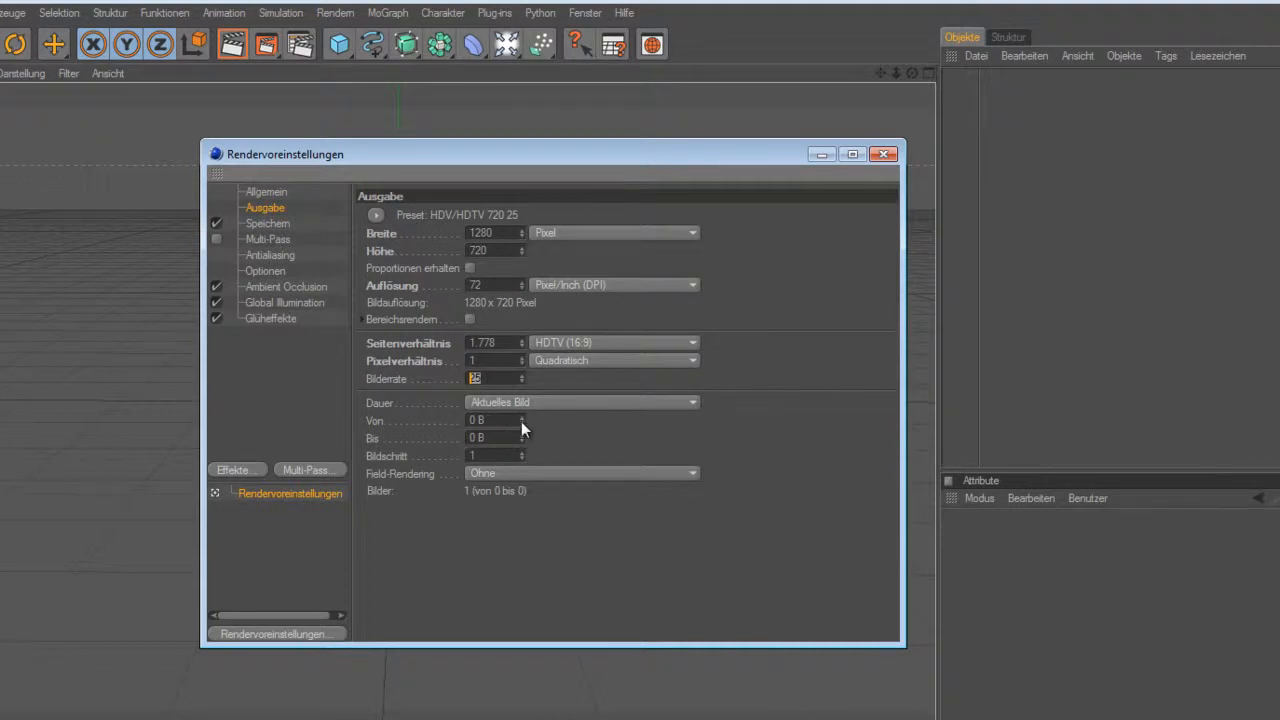
pyautogui.click(503, 361)
pyautogui.press('Tab')
pyautogui.write('60')
# Examine the image file formats offered in the render save settings
pyautogui.click(284, 222)
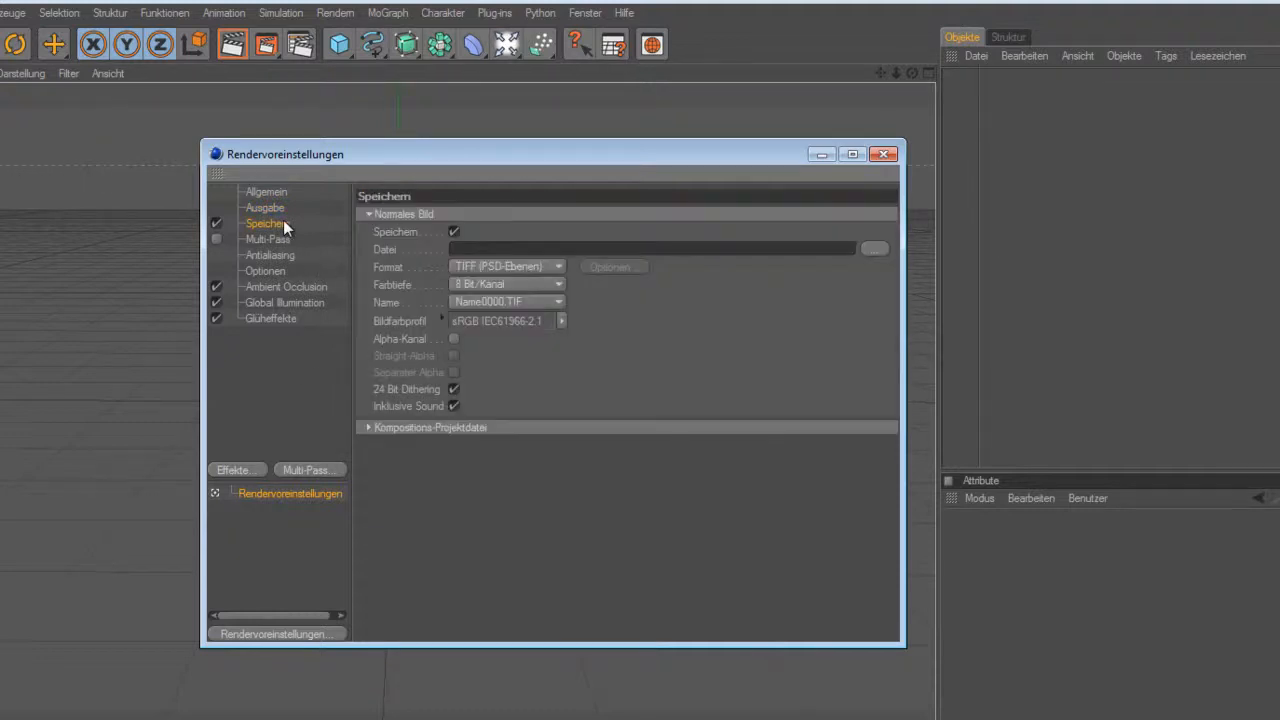
pyautogui.click(494, 260)
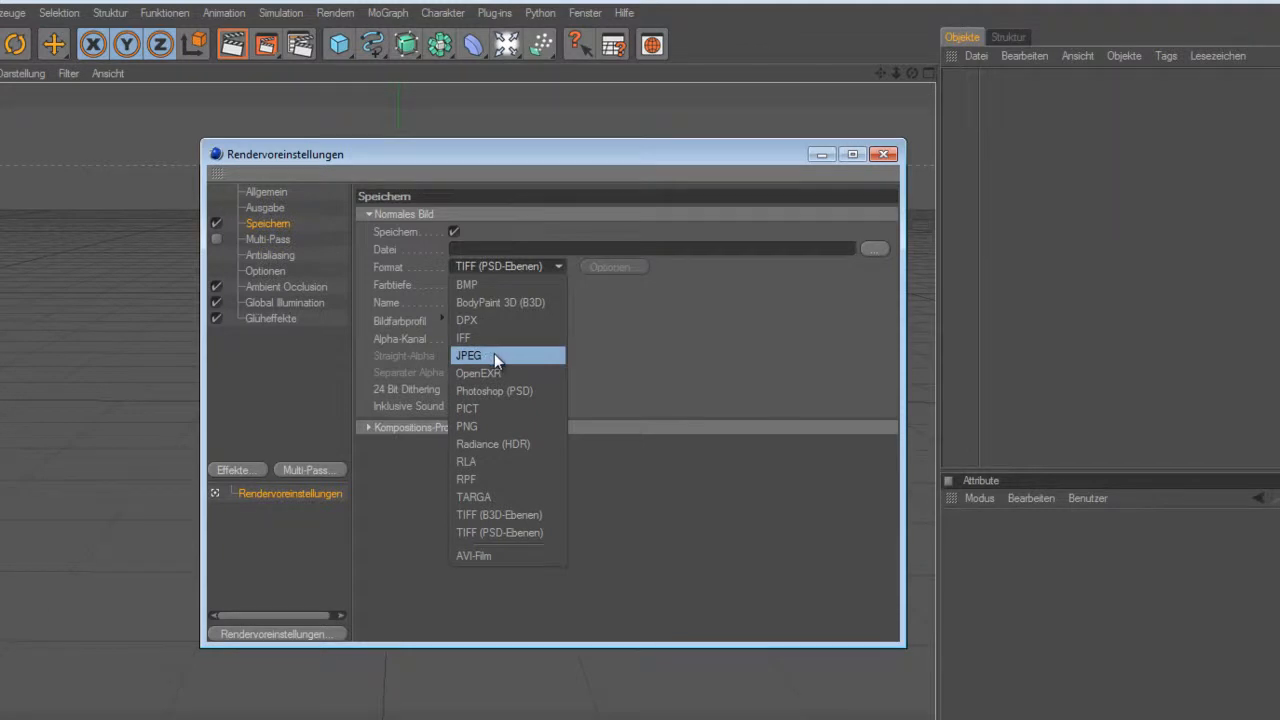
pyautogui.click(602, 356)
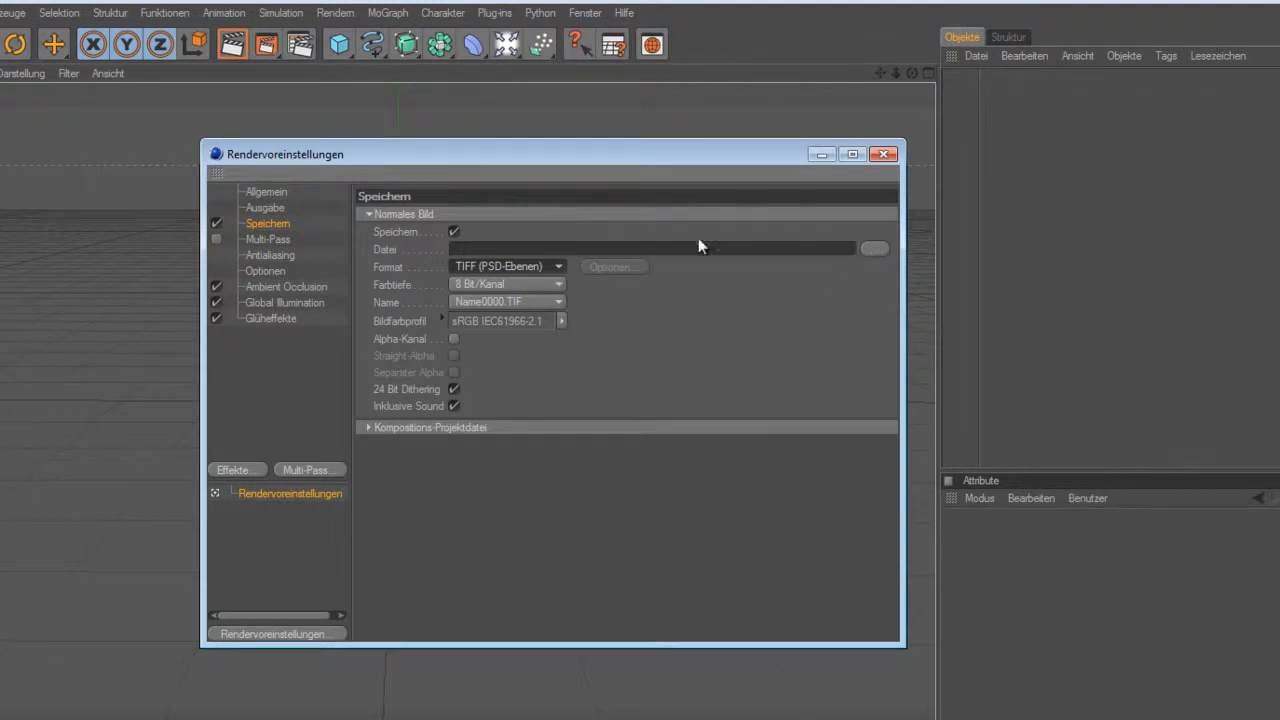
# Choose Bestes as the antialiasing mode in the render settings
pyautogui.click(272, 255)
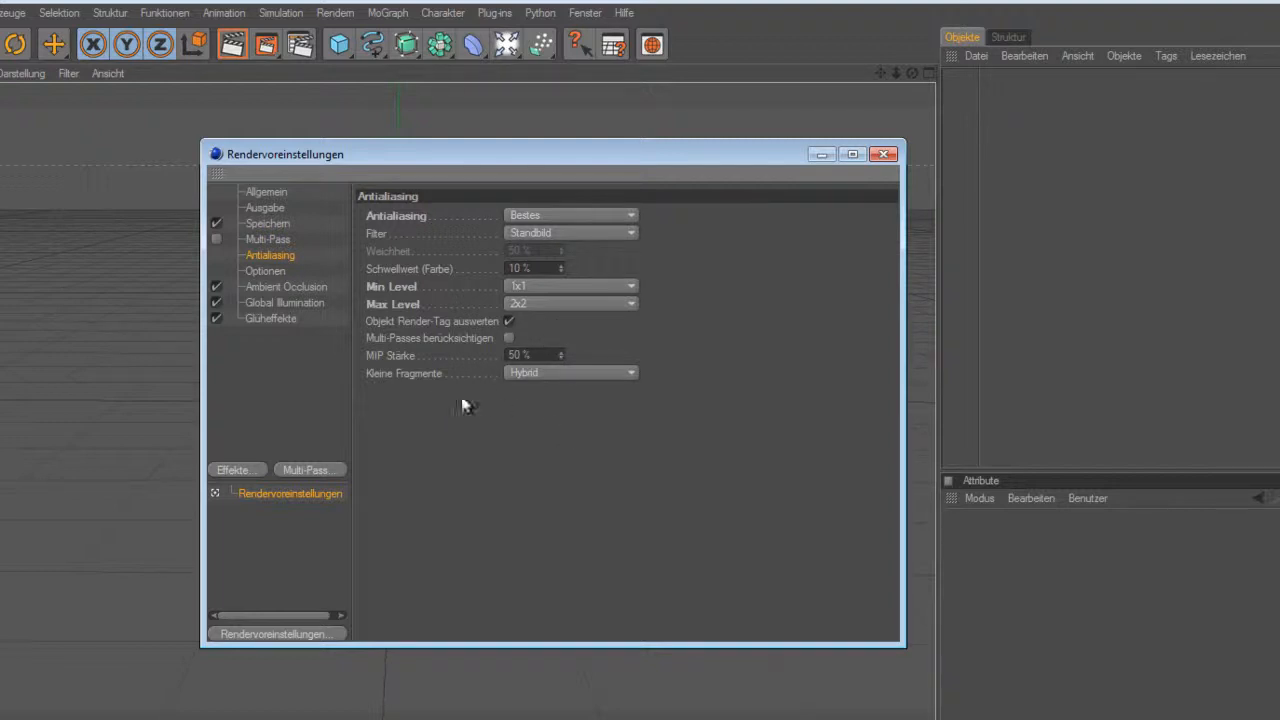
pyautogui.click(270, 271)
pyautogui.click(270, 257)
pyautogui.click(547, 214)
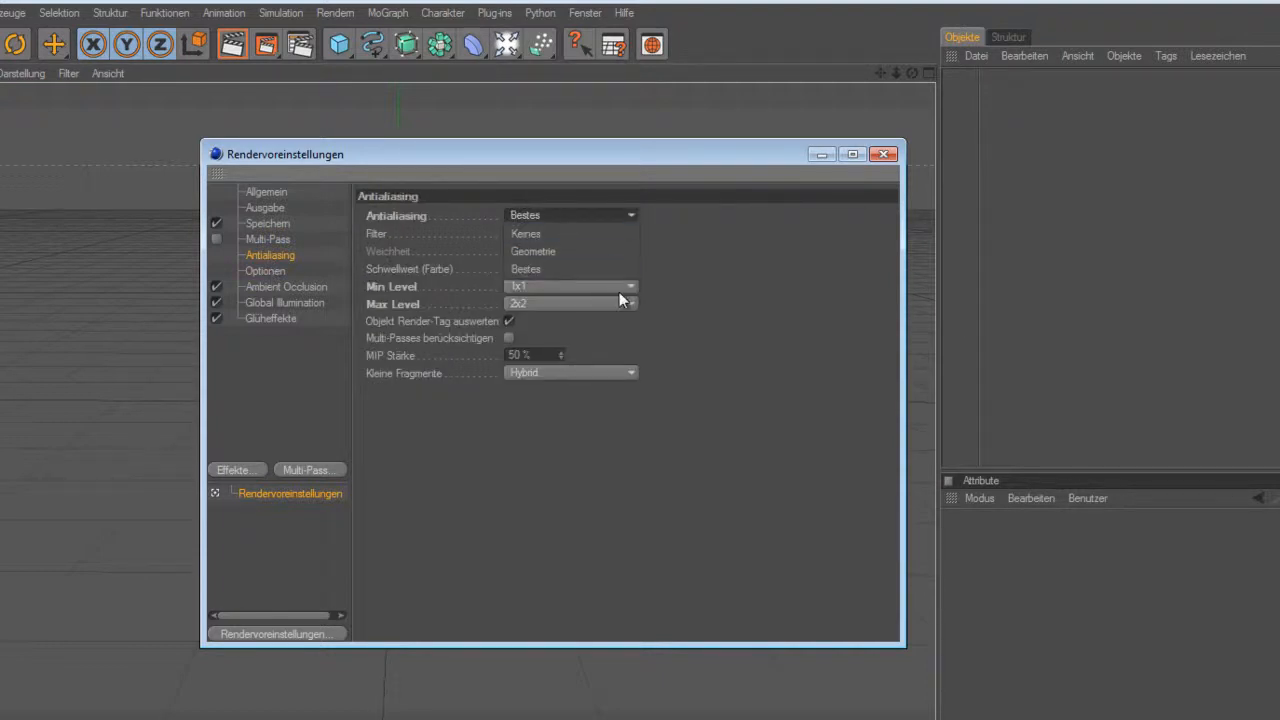
pyautogui.click(576, 270)
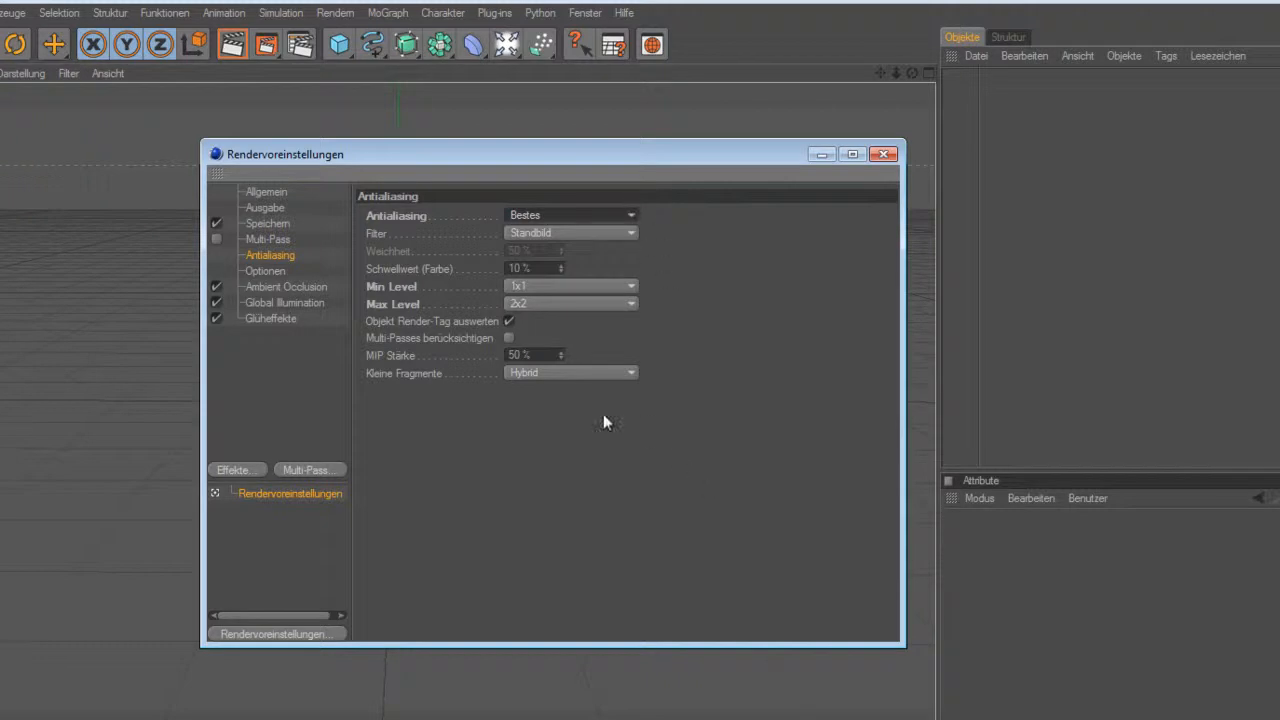
pyautogui.moveTo(567, 160); pyautogui.dragTo(598, 184)
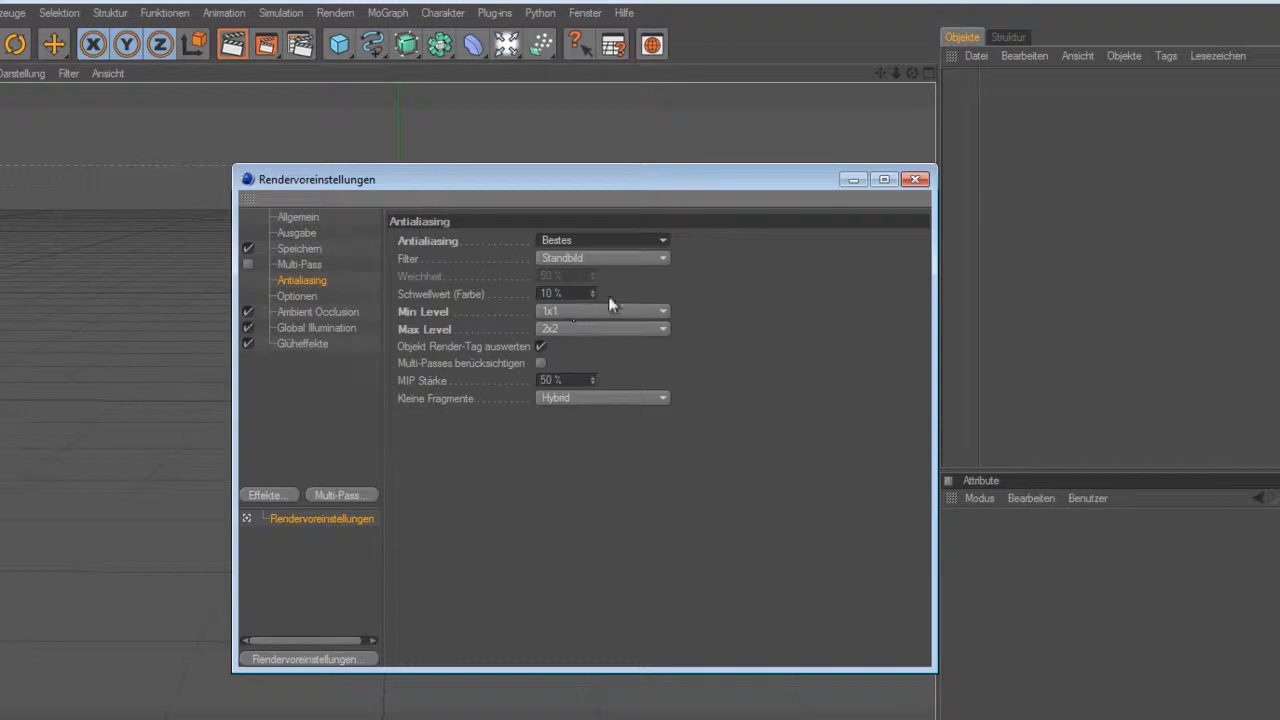
# Try the Animation filter for the antialiasing
pyautogui.click(600, 259)
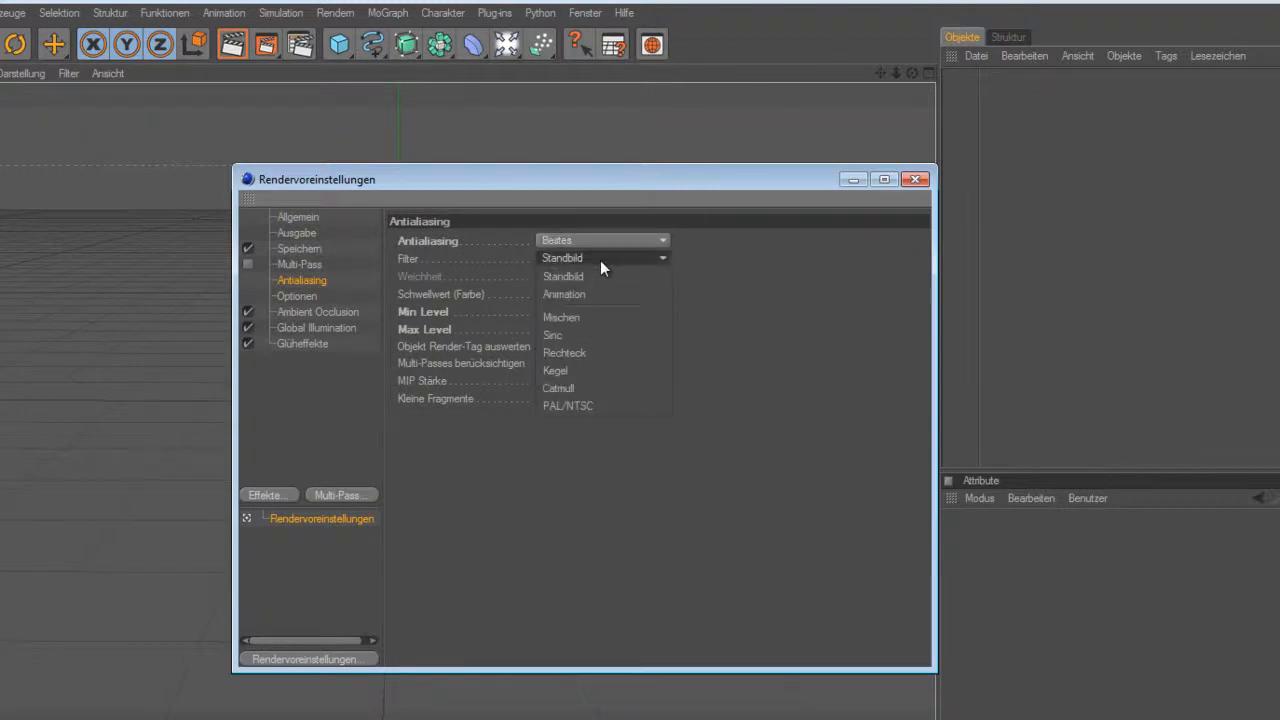
pyautogui.click(601, 258)
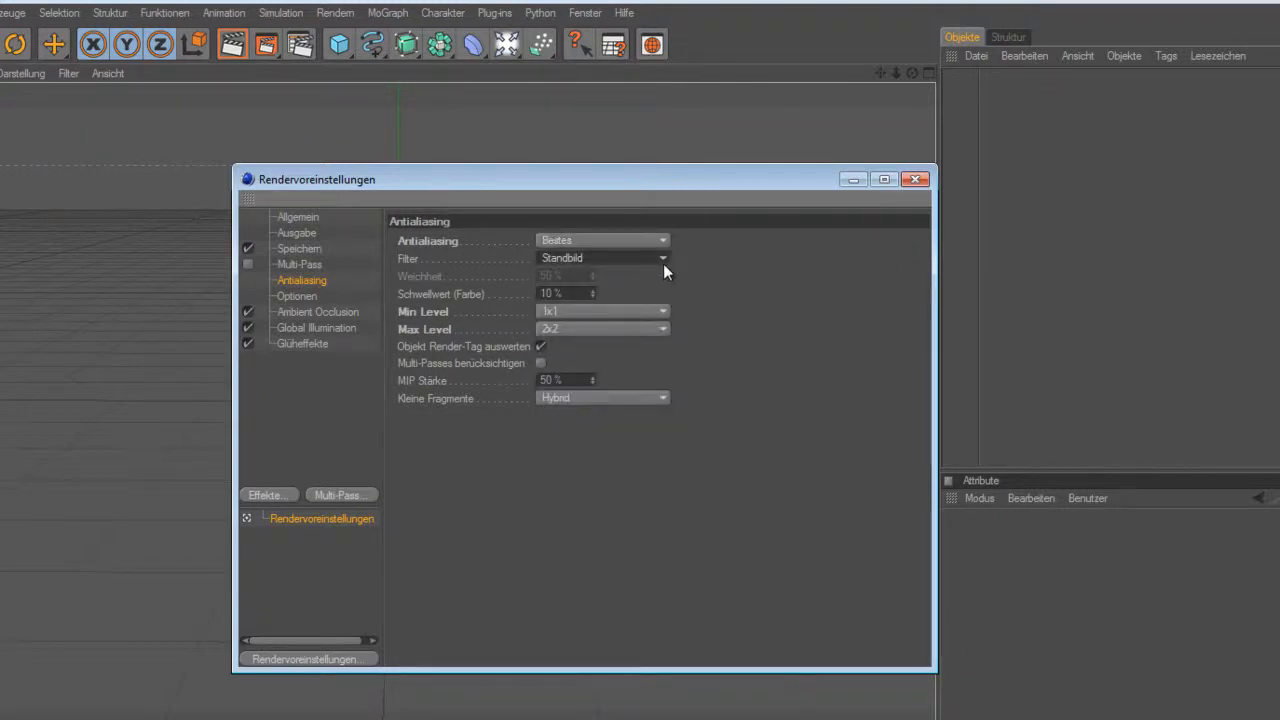
pyautogui.click(662, 258)
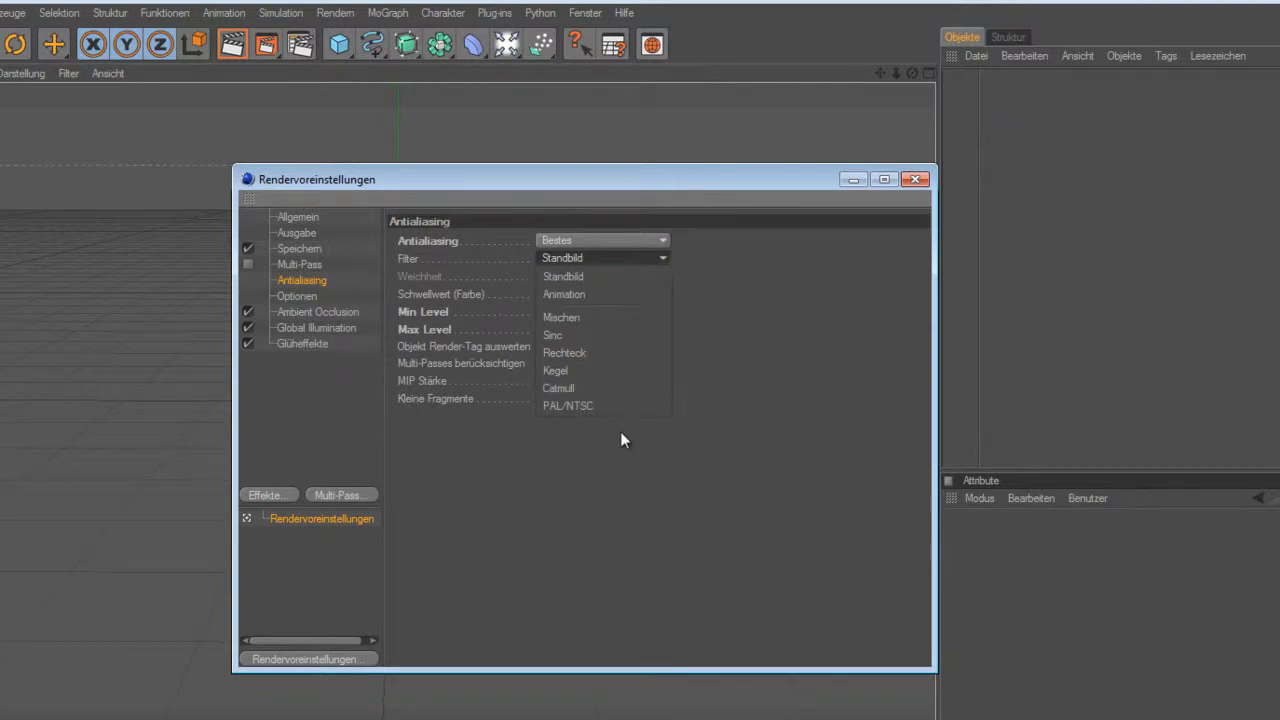
pyautogui.click(587, 293)
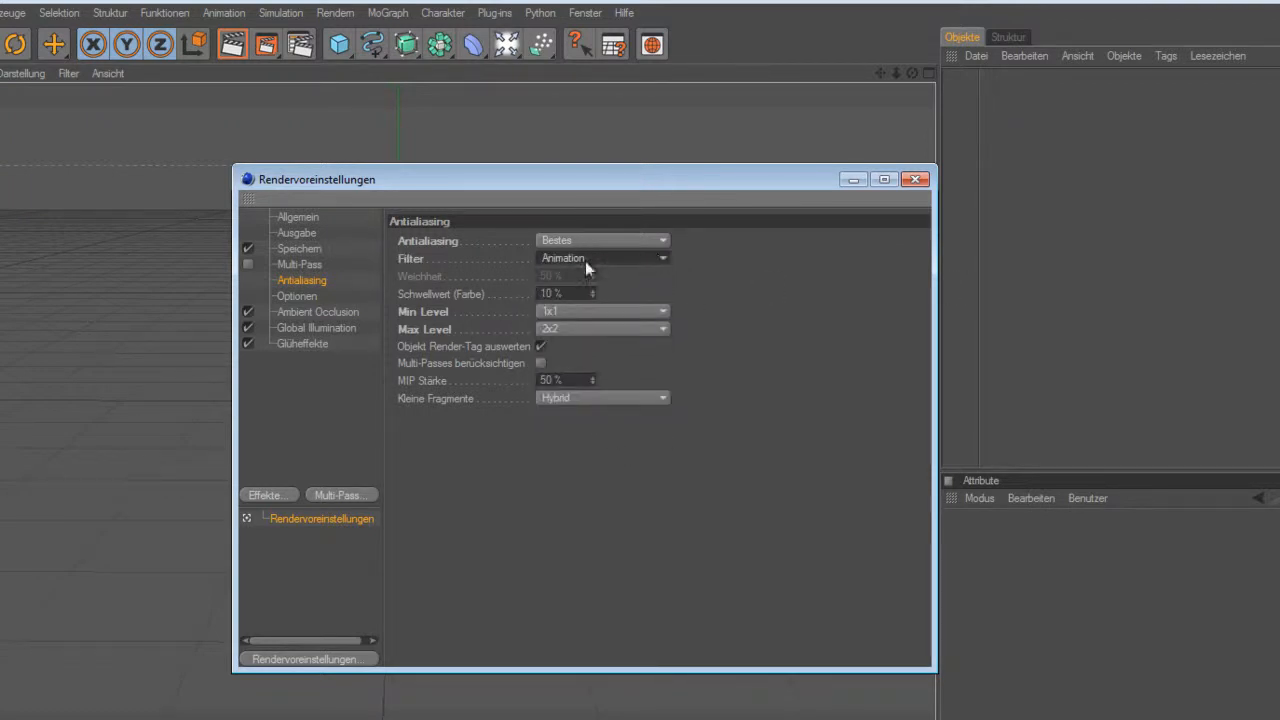
# Set the antialiasing filter to Standbild
pyautogui.click(650, 257)
pyautogui.click(674, 293)
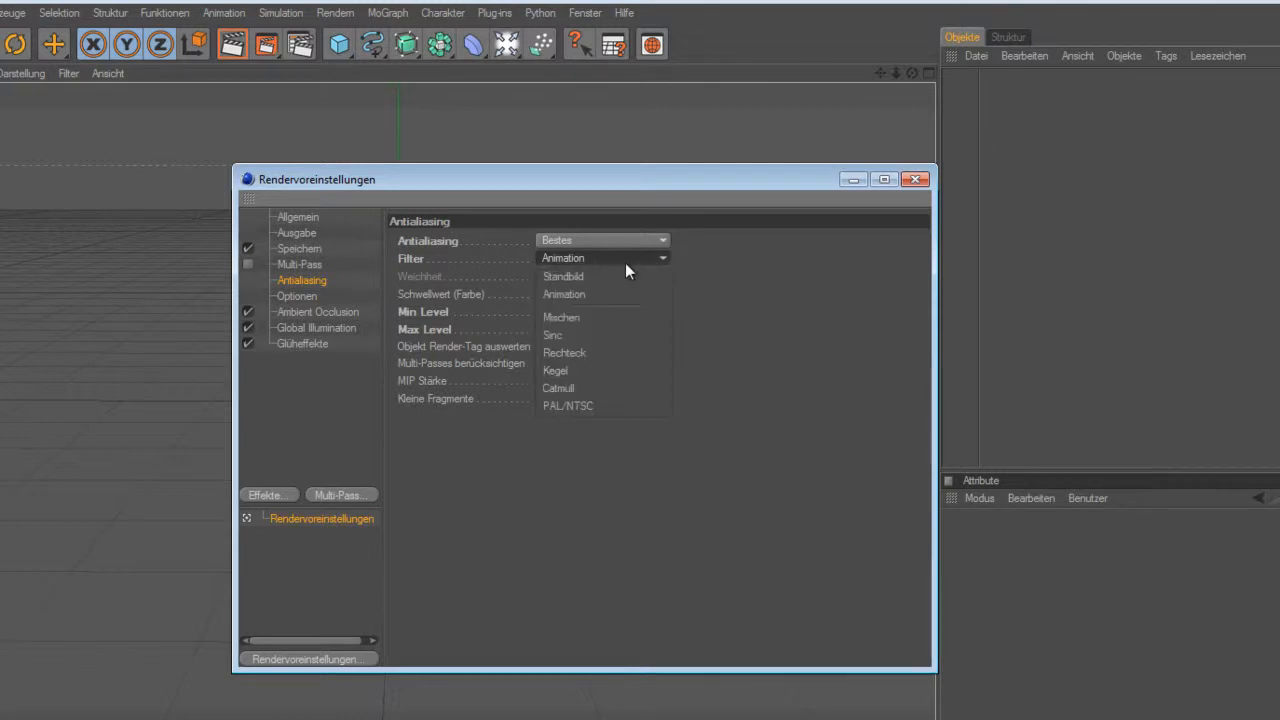
pyautogui.click(634, 293)
pyautogui.click(634, 262)
pyautogui.click(637, 277)
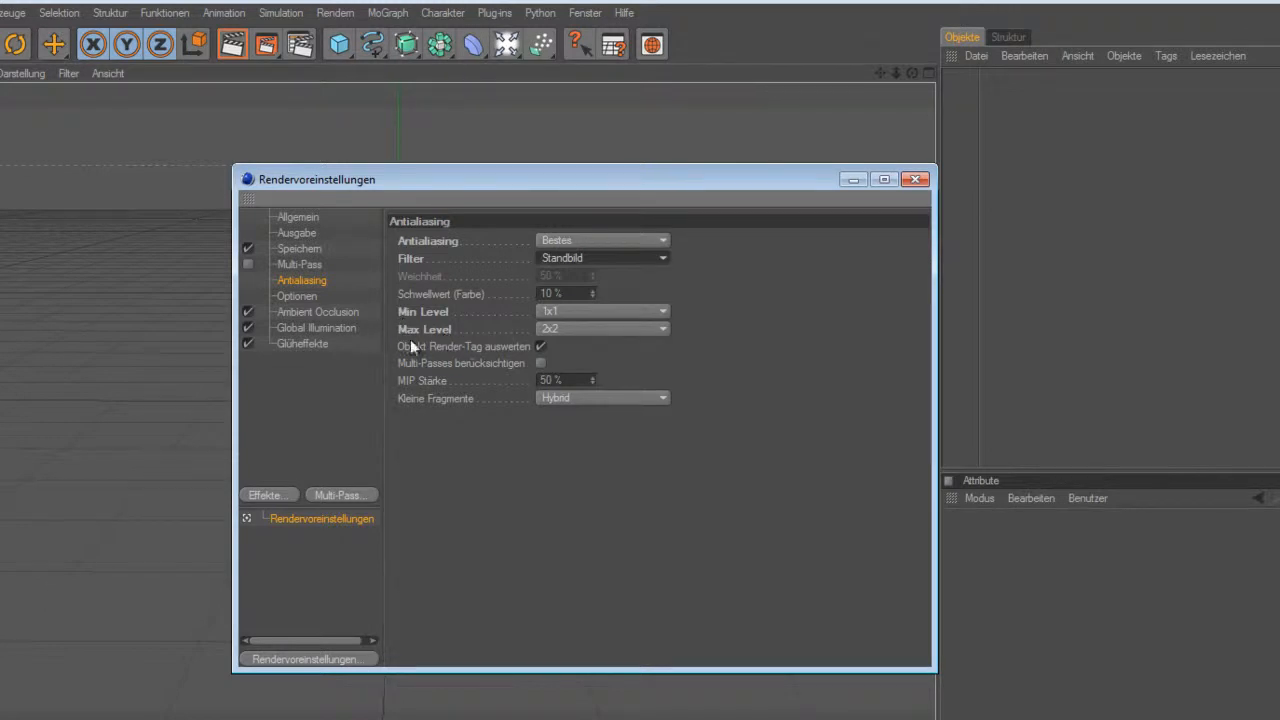
# Raise the antialiasing Min Level to 8x8 and the Max Level to 16x16
pyautogui.click(609, 311)
pyautogui.click(607, 316)
pyautogui.click(603, 329)
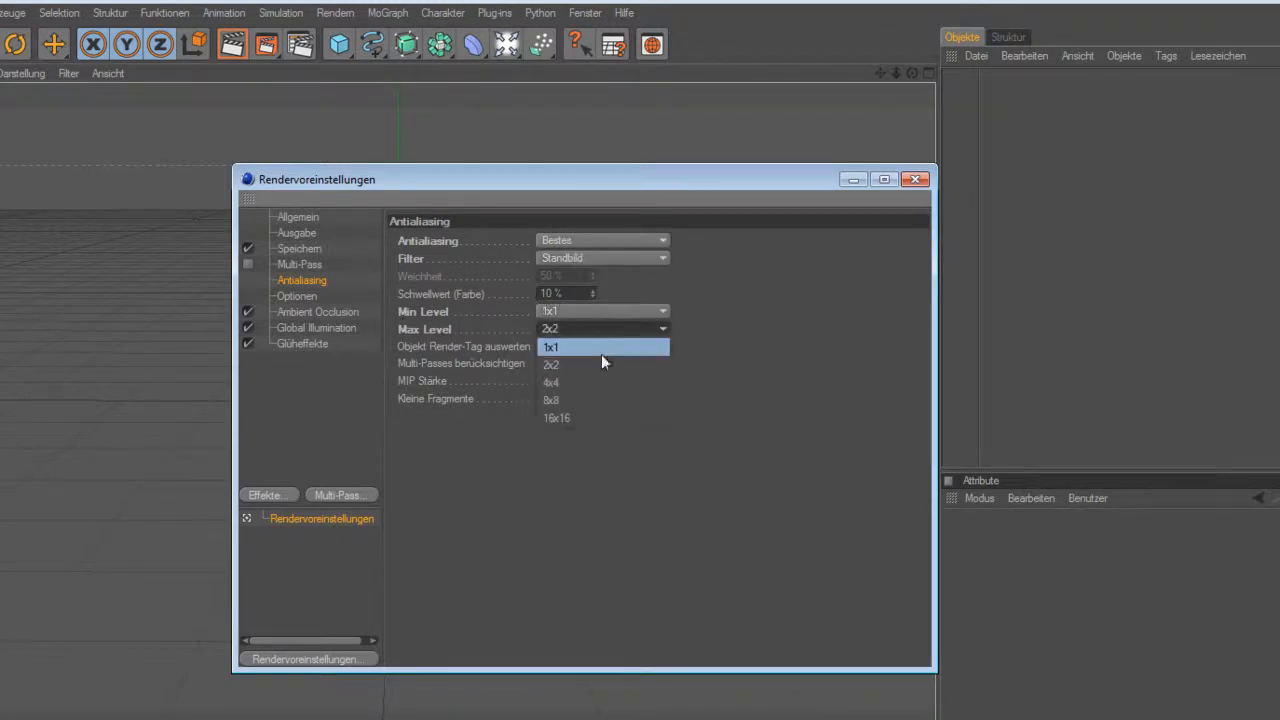
pyautogui.click(602, 344)
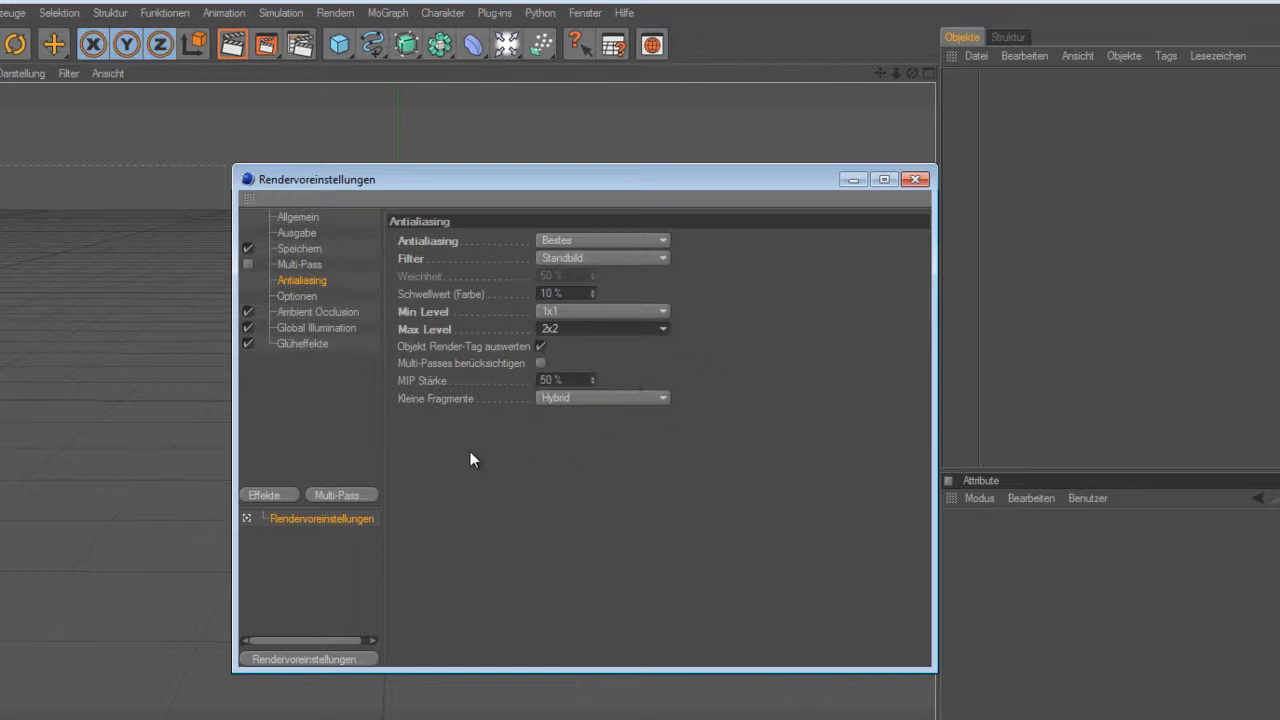
pyautogui.click(575, 310)
pyautogui.click(589, 378)
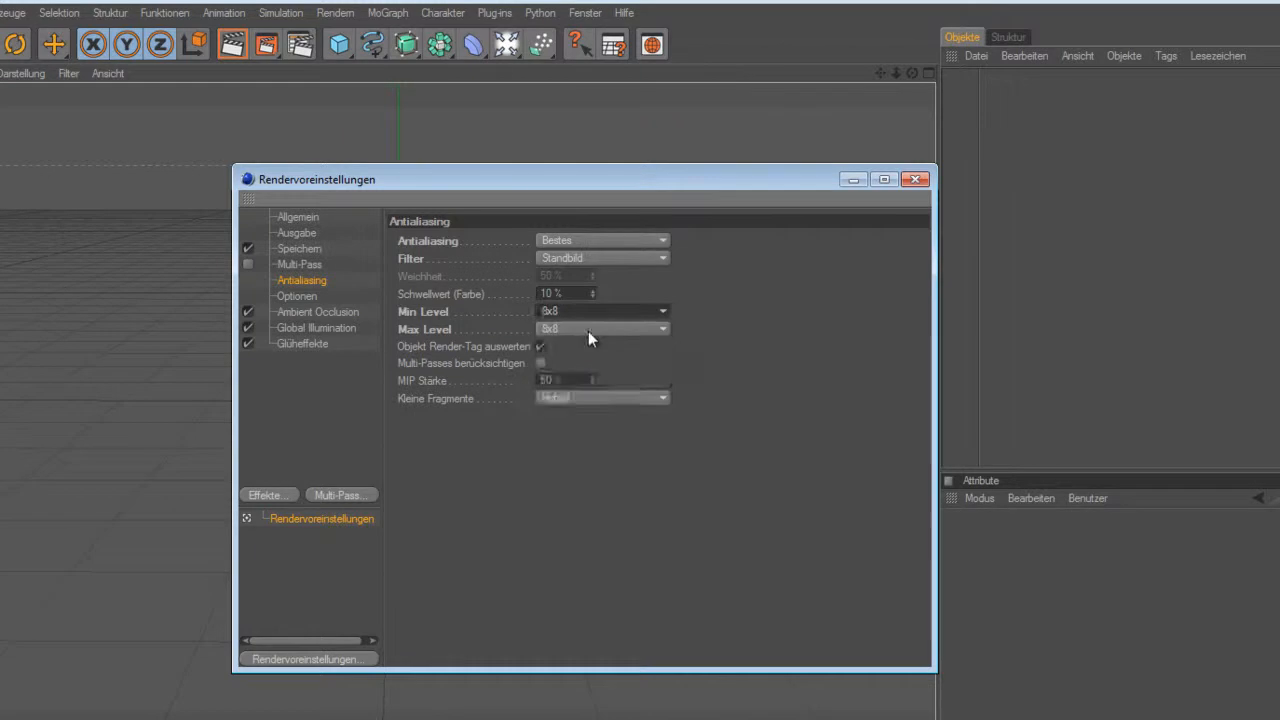
pyautogui.click(590, 333)
pyautogui.click(604, 418)
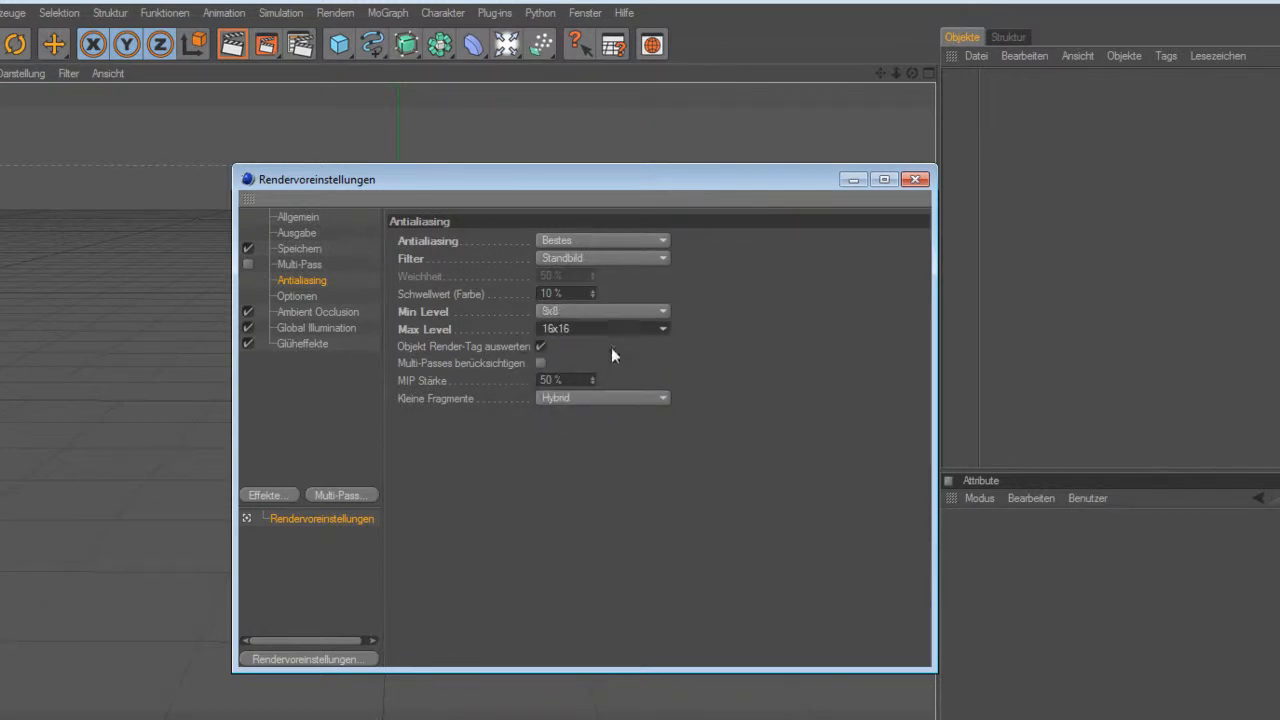
# Set the antialiasing Min Level to 1x1 and the Max Level to 2x2
pyautogui.click(589, 331)
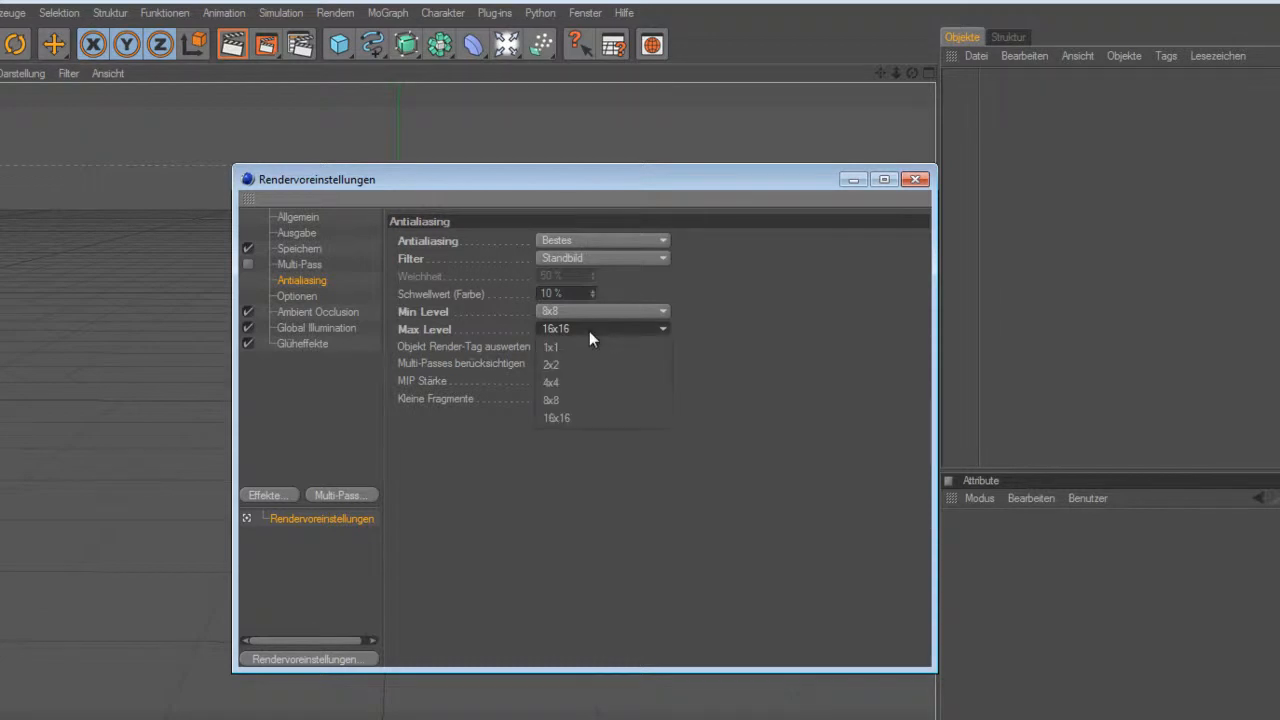
pyautogui.click(586, 363)
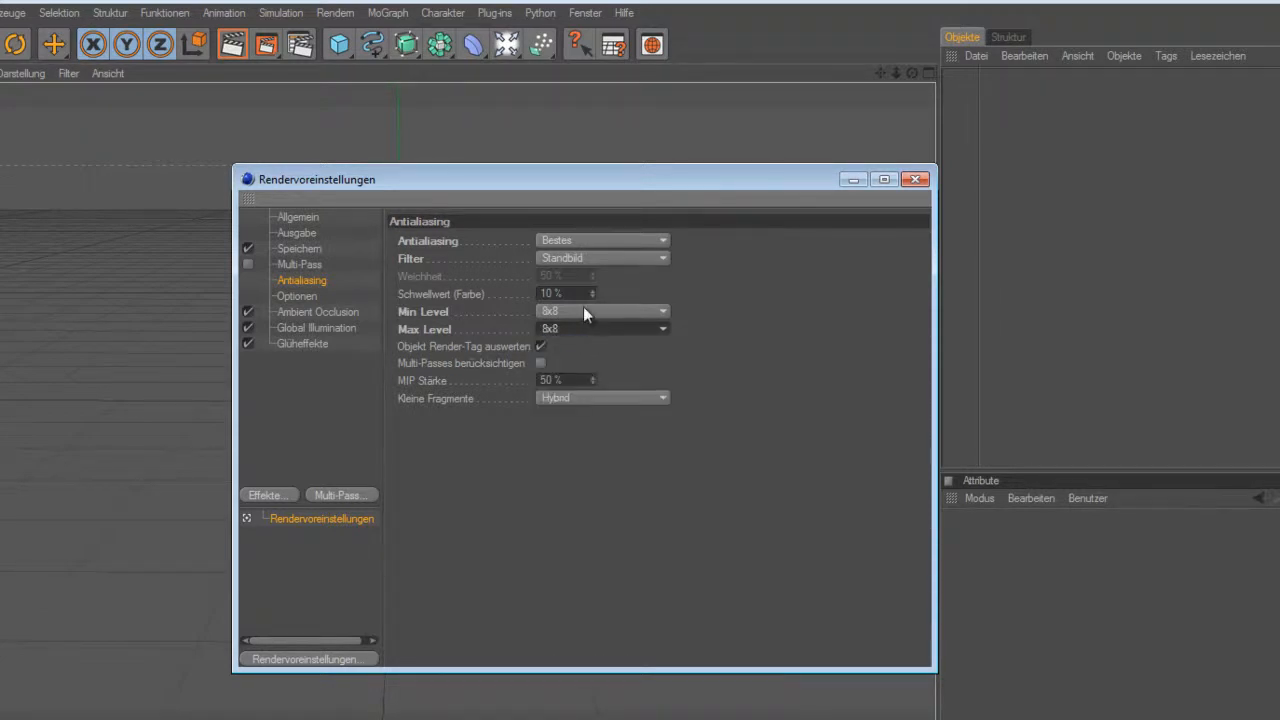
pyautogui.click(583, 311)
pyautogui.click(594, 331)
pyautogui.click(595, 328)
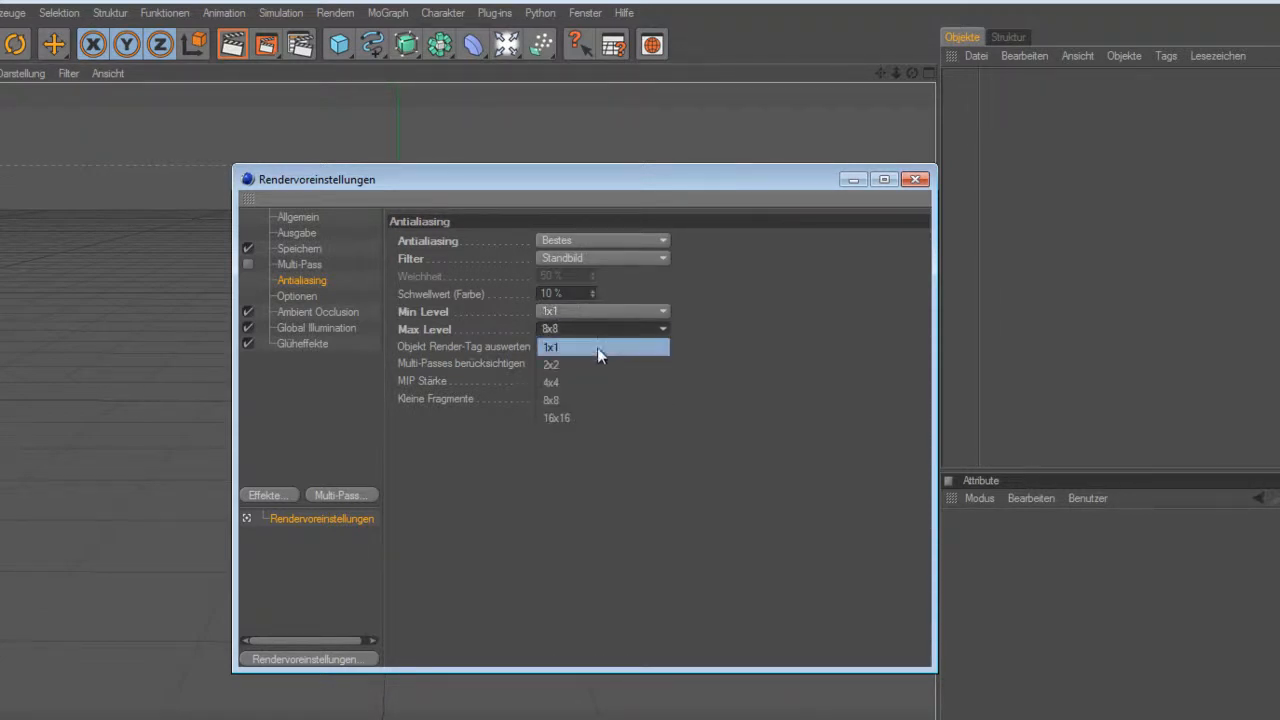
pyautogui.click(600, 363)
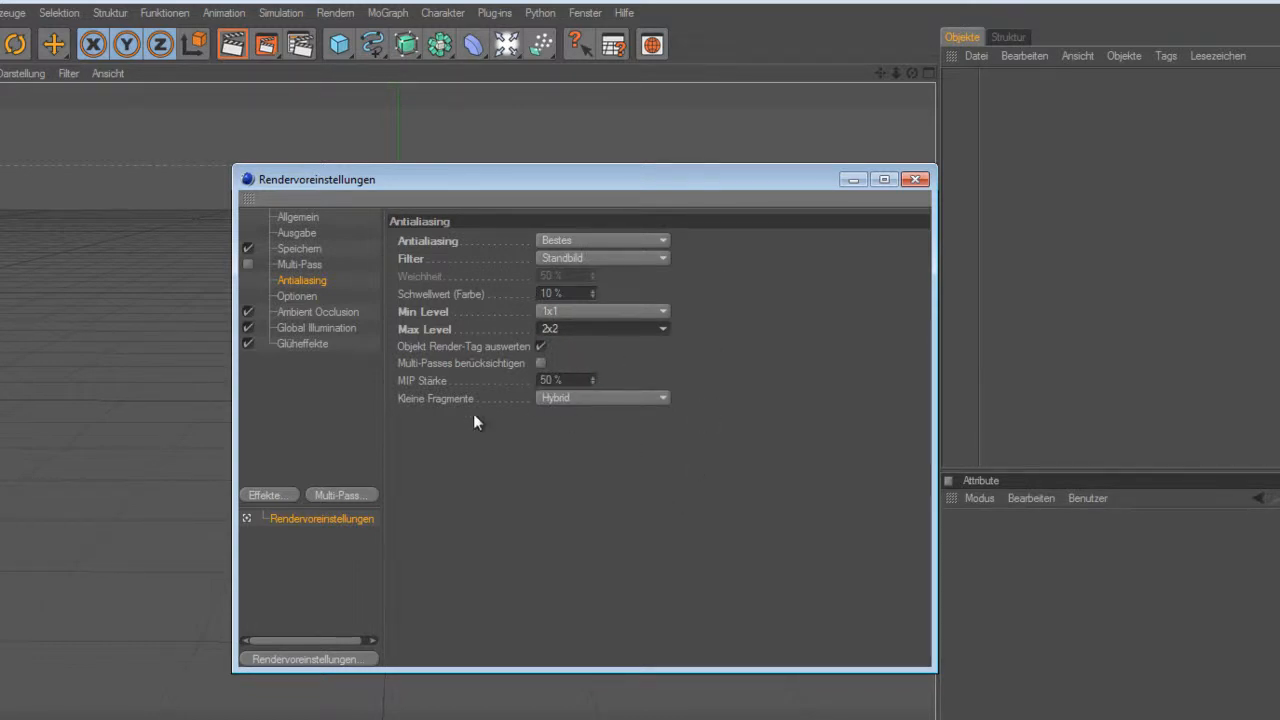
# Examine the render options, including the shadow depth (Schattentiefe), and open the ambient occlusion settings
pyautogui.moveTo(435, 178); pyautogui.dragTo(402, 159)
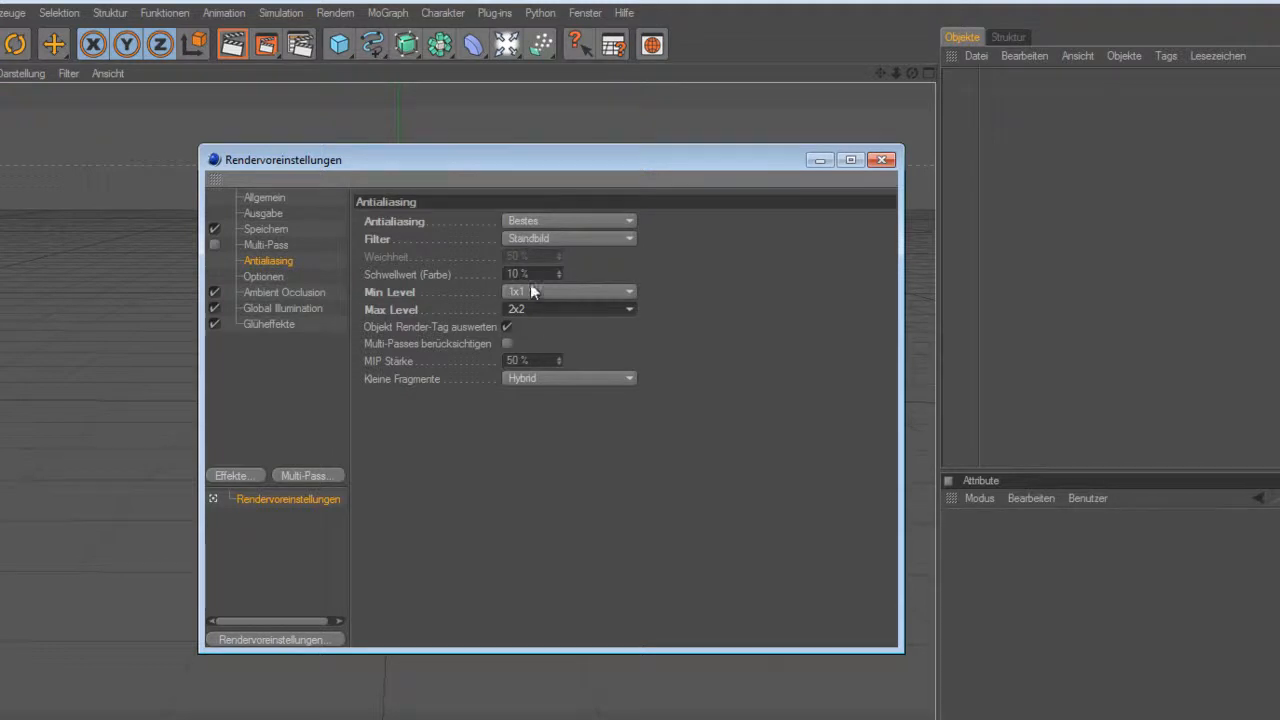
pyautogui.click(264, 277)
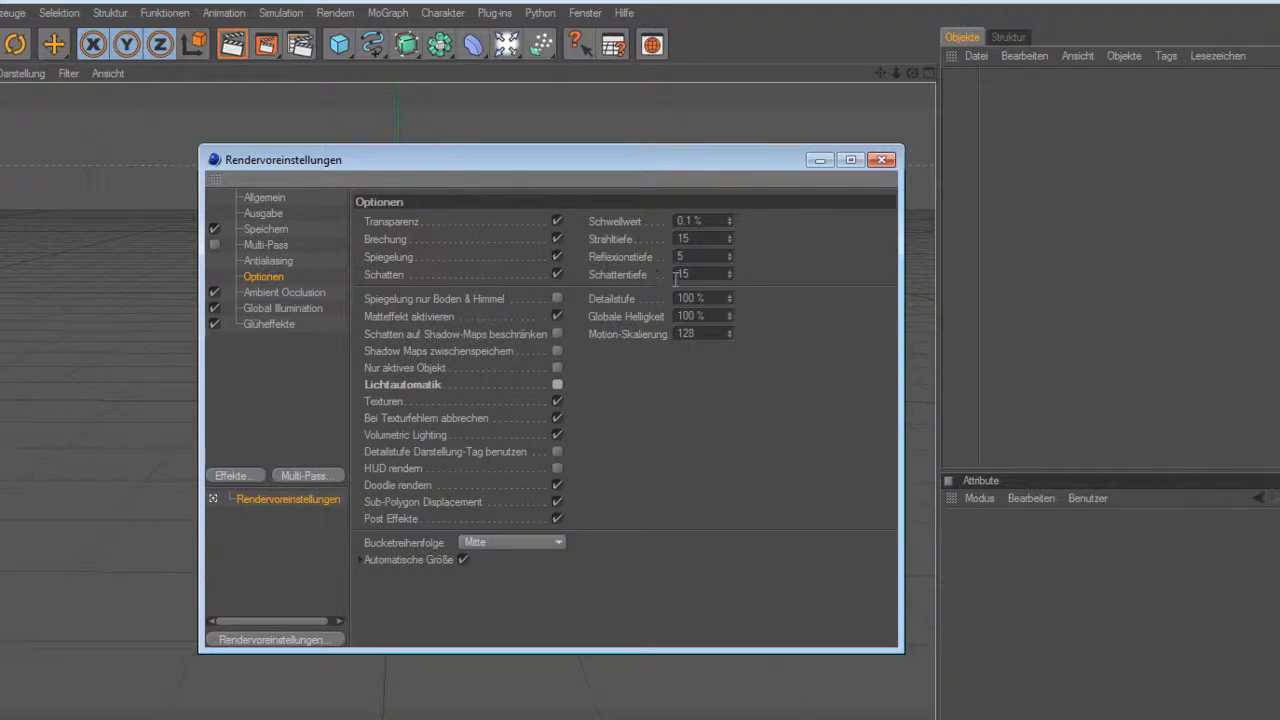
pyautogui.click(688, 274)
pyautogui.click(263, 295)
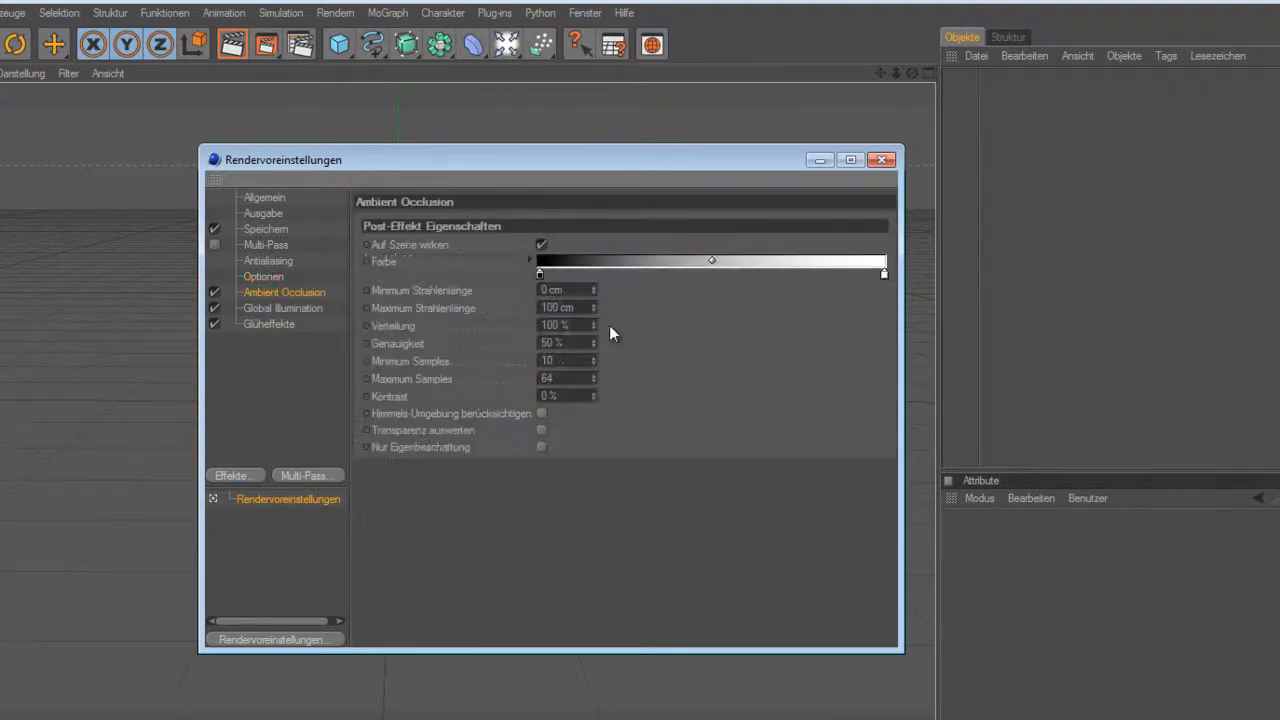
# Remove the Ambient Occlusion, Global Illumination and Glüheffekte effects from the render settings
pyautogui.click(276, 322)
pyautogui.moveTo(256, 388); pyautogui.dragTo(288, 286)
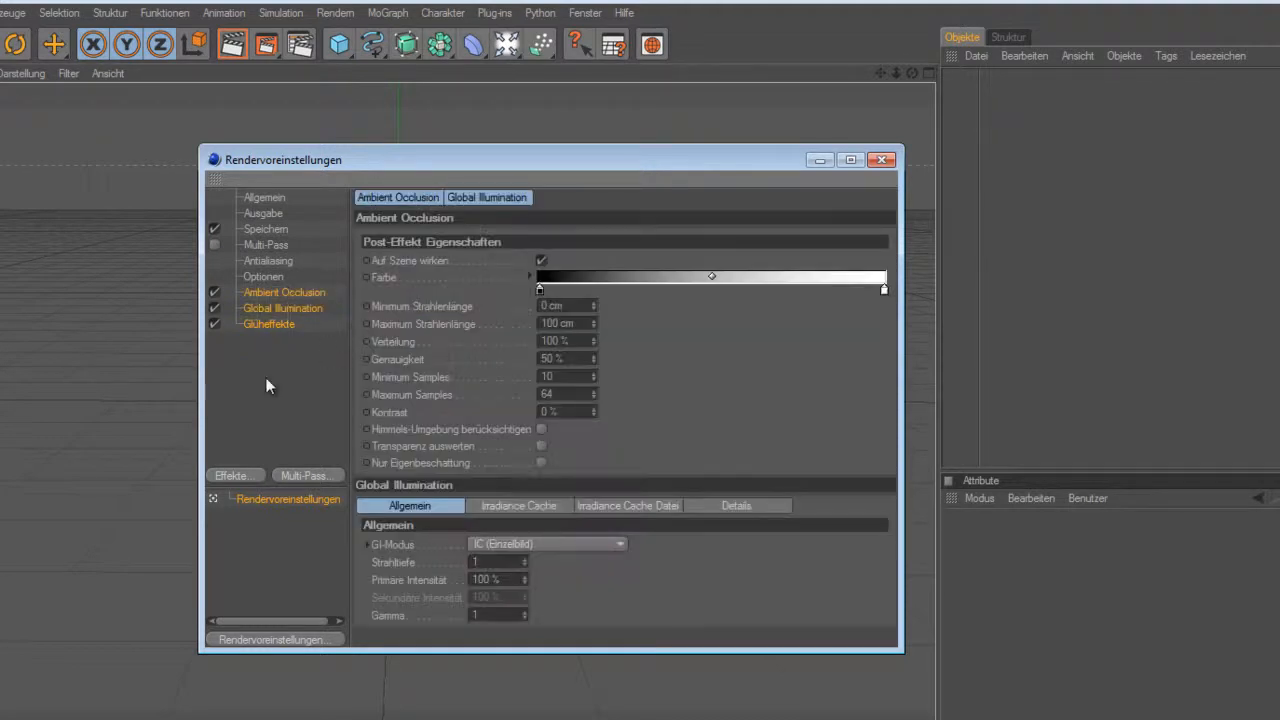
pyautogui.moveTo(310, 320); pyautogui.dragTo(284, 373)
pyautogui.click(241, 477)
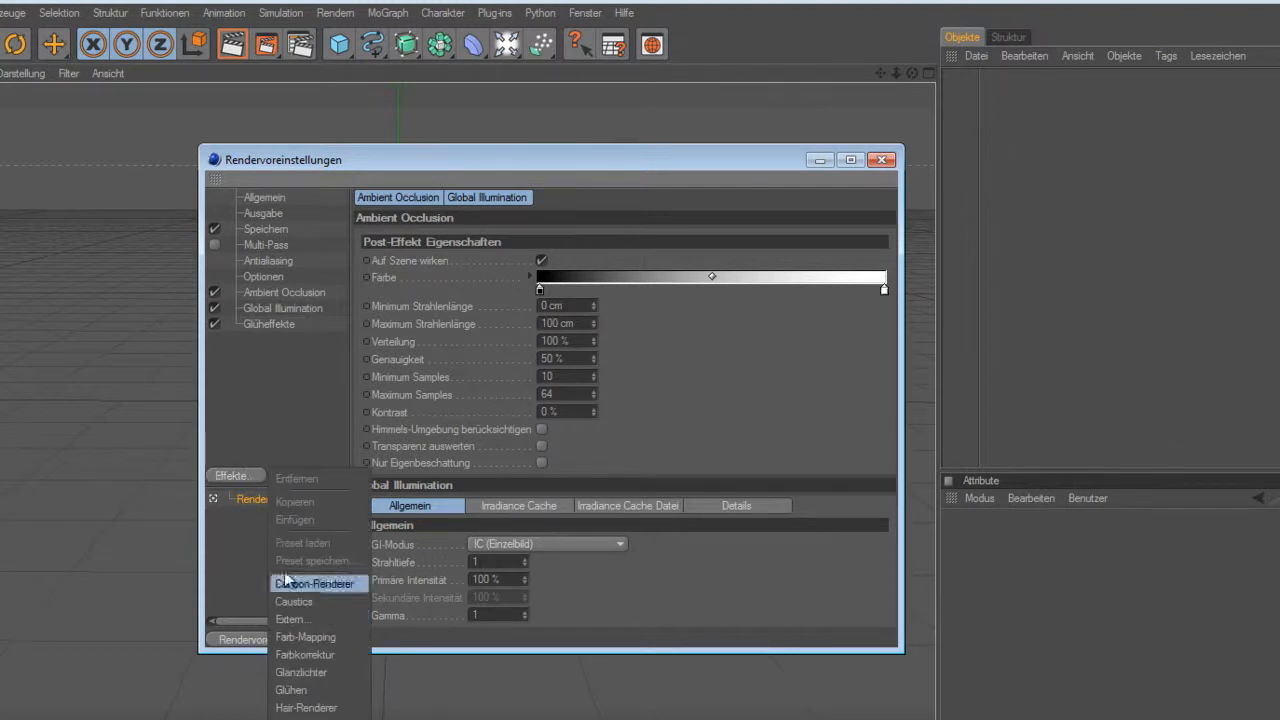
pyautogui.click(258, 385)
pyautogui.moveTo(232, 378); pyautogui.dragTo(293, 291)
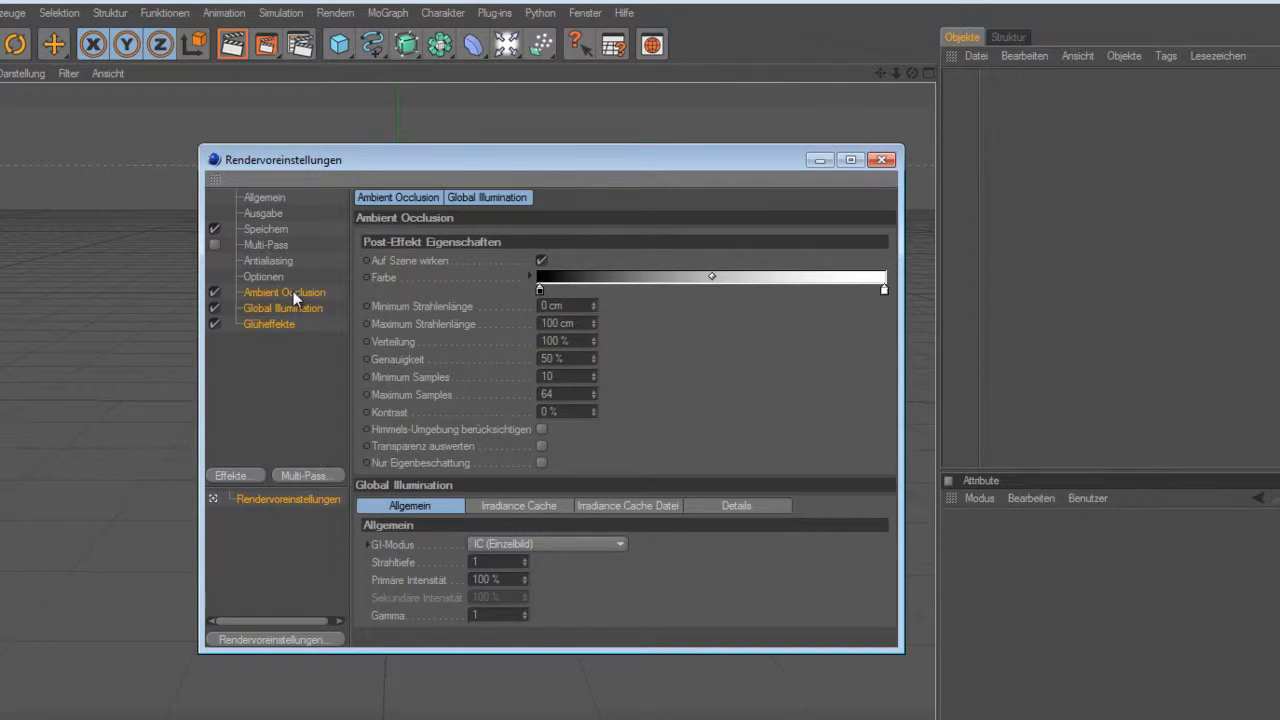
pyautogui.press('Delete')
# Add the Ambient Occlusion and Global Illumination effects to the render settings
pyautogui.click(243, 477)
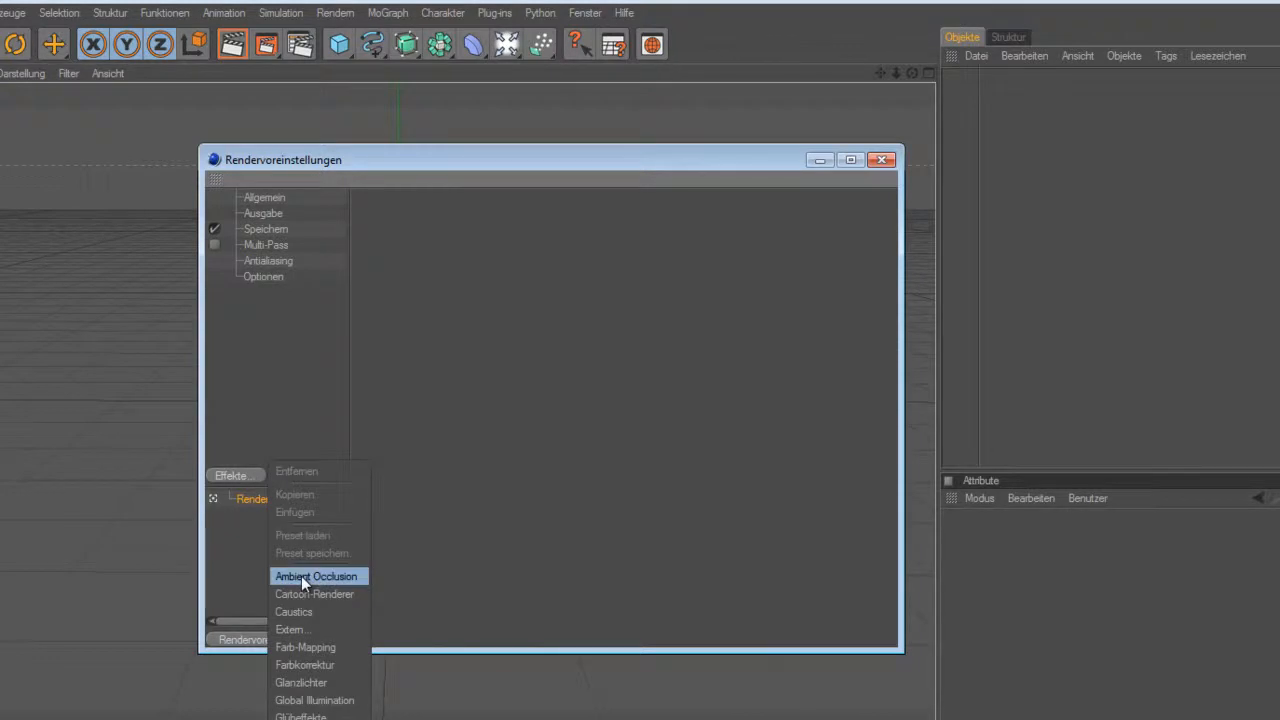
pyautogui.click(301, 576)
pyautogui.click(245, 480)
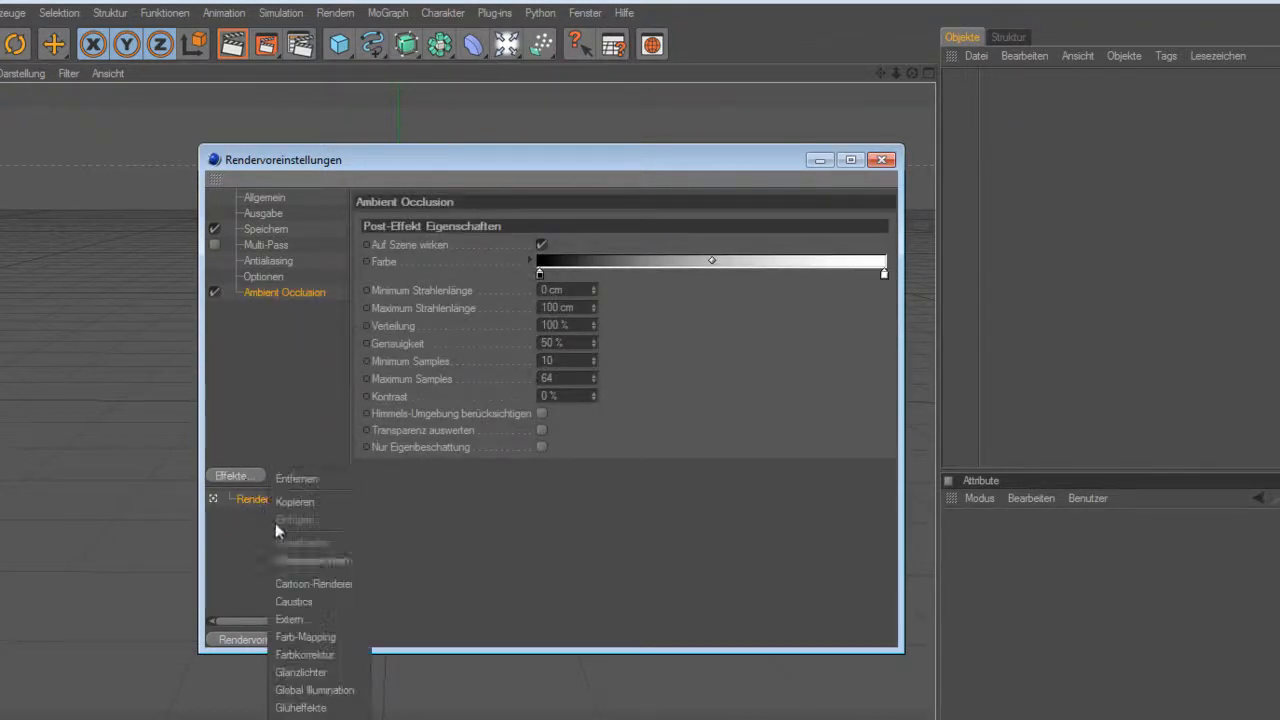
pyautogui.click(320, 690)
pyautogui.moveTo(267, 352); pyautogui.dragTo(316, 340)
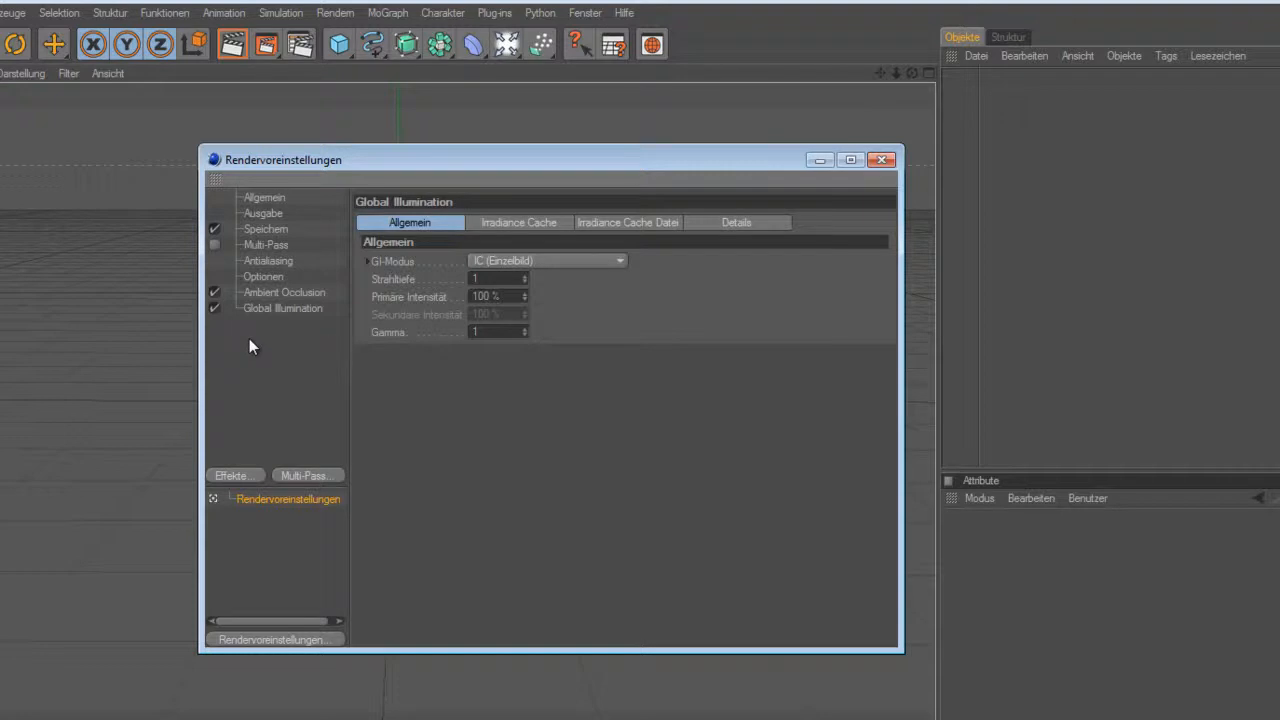
pyautogui.moveTo(299, 295); pyautogui.dragTo(362, 425)
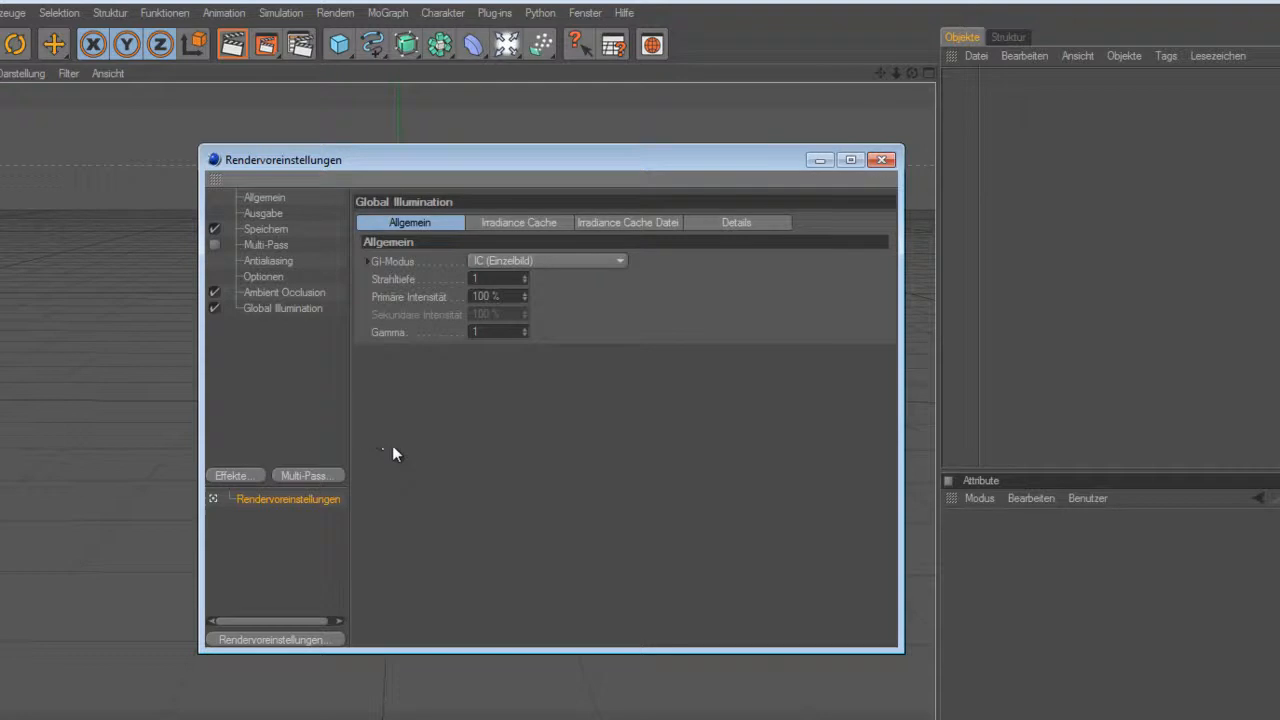
# Add the Glüheffekte effect to the render settings and look over the remaining available effects
pyautogui.click(248, 474)
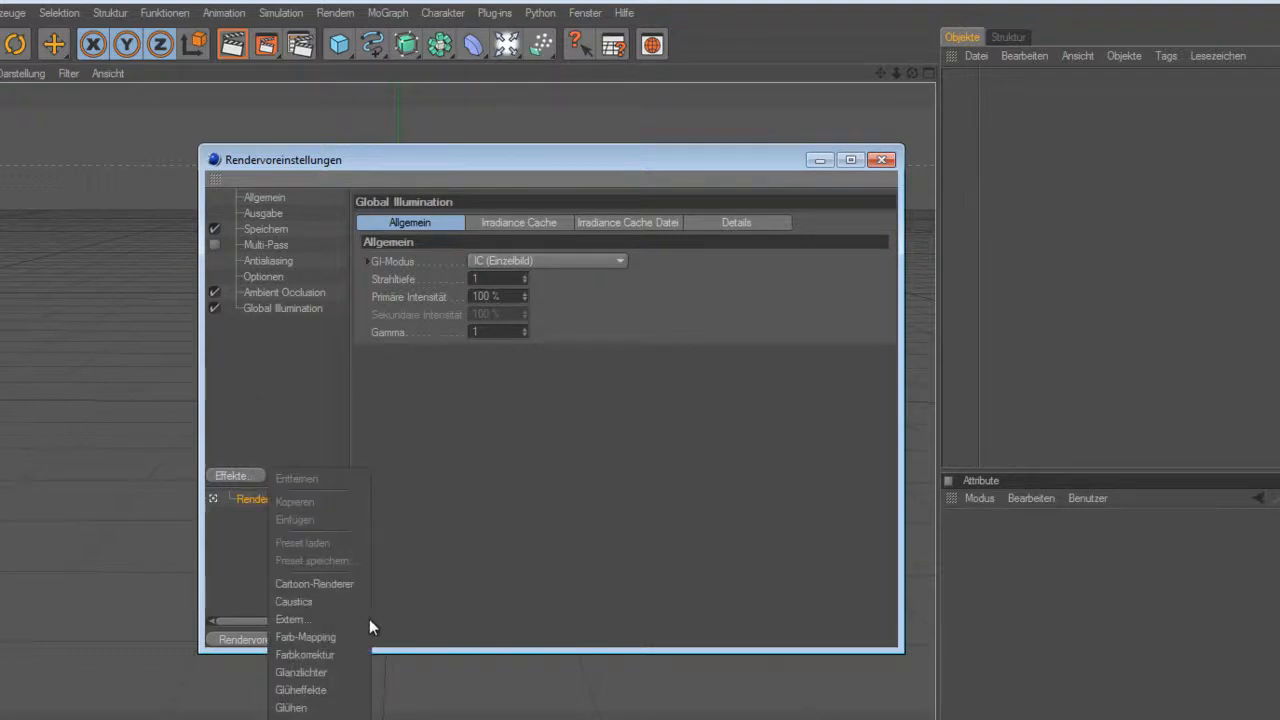
pyautogui.click(302, 690)
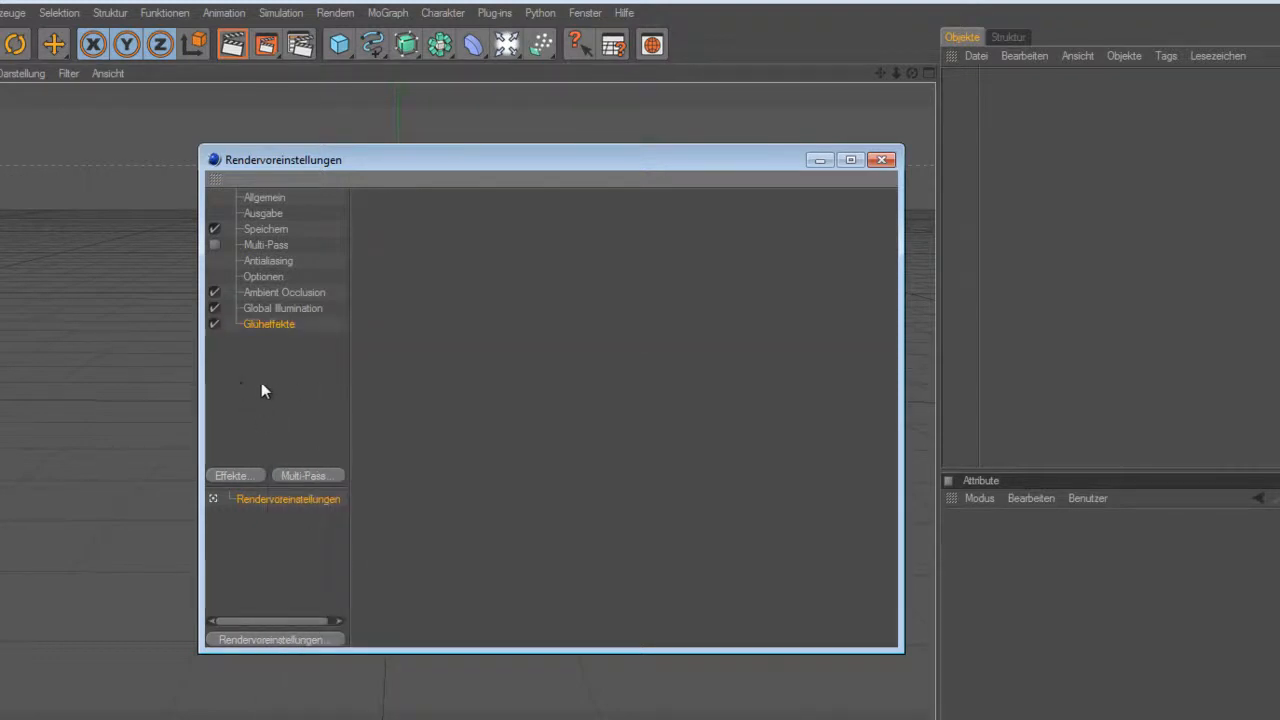
pyautogui.click(258, 474)
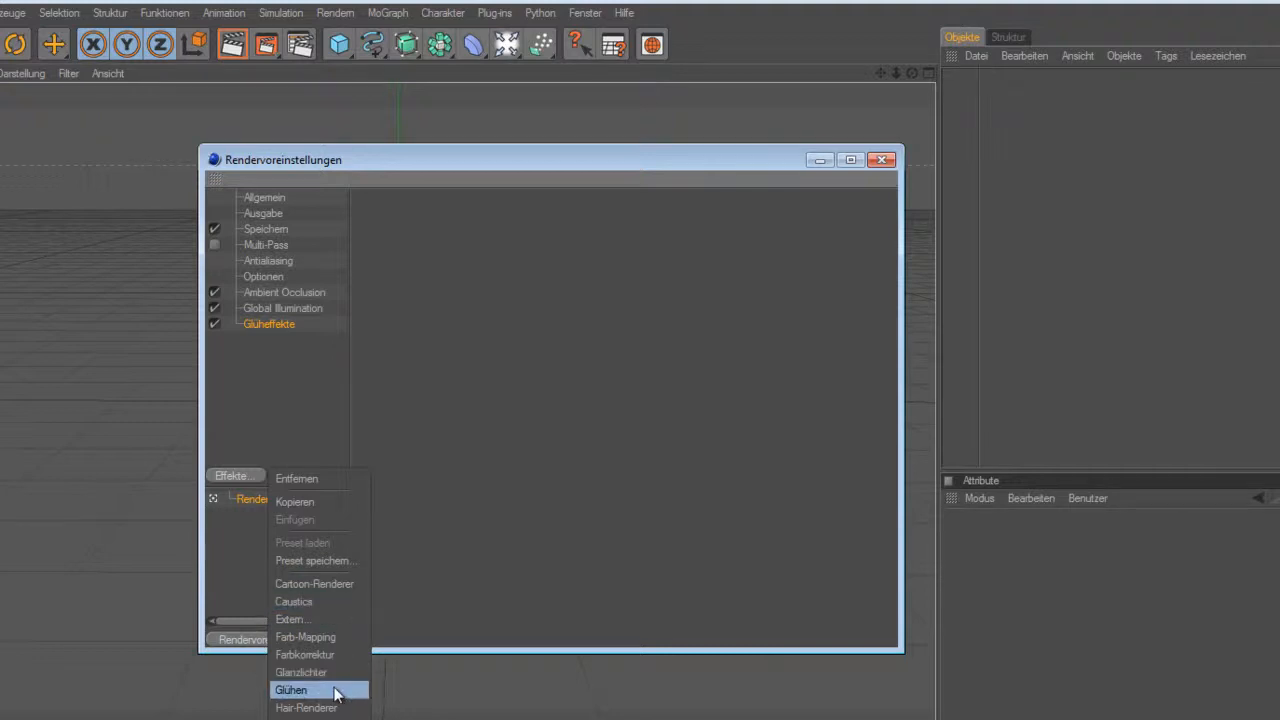
pyautogui.click(243, 395)
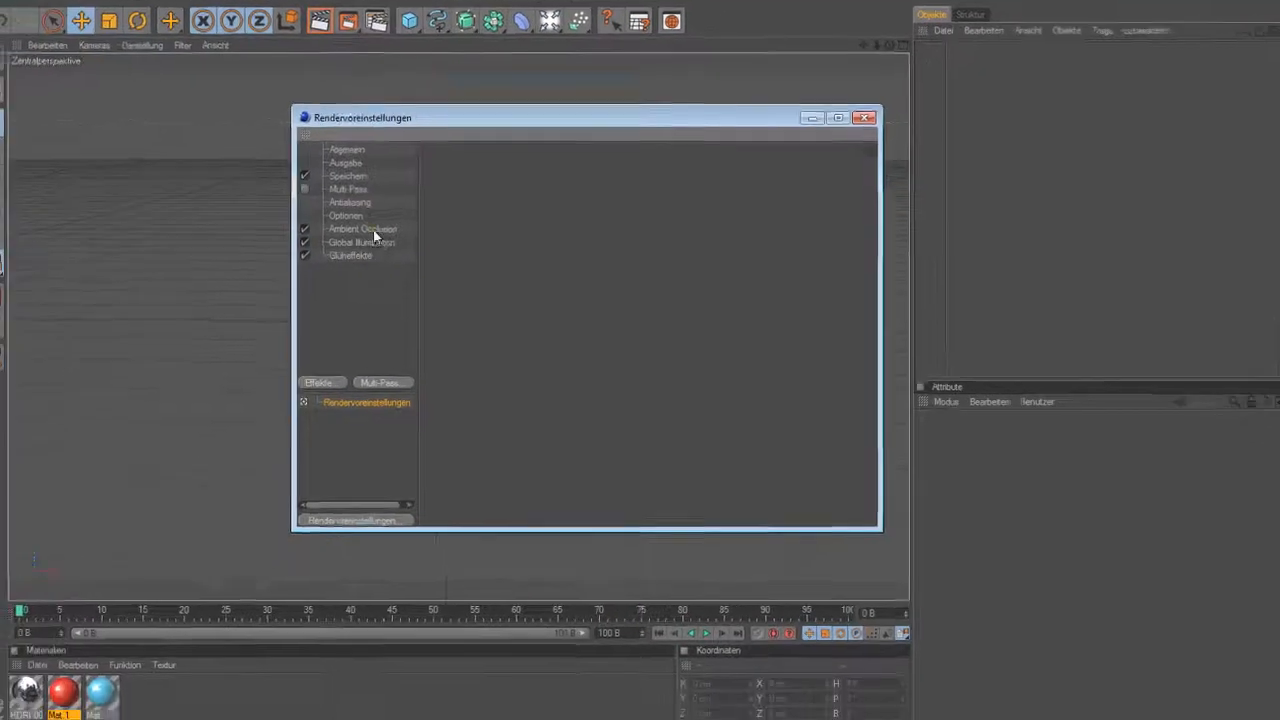
# Open the Ambient Occlusion settings and try a Kontrast value of 3 %
pyautogui.click(374, 231)
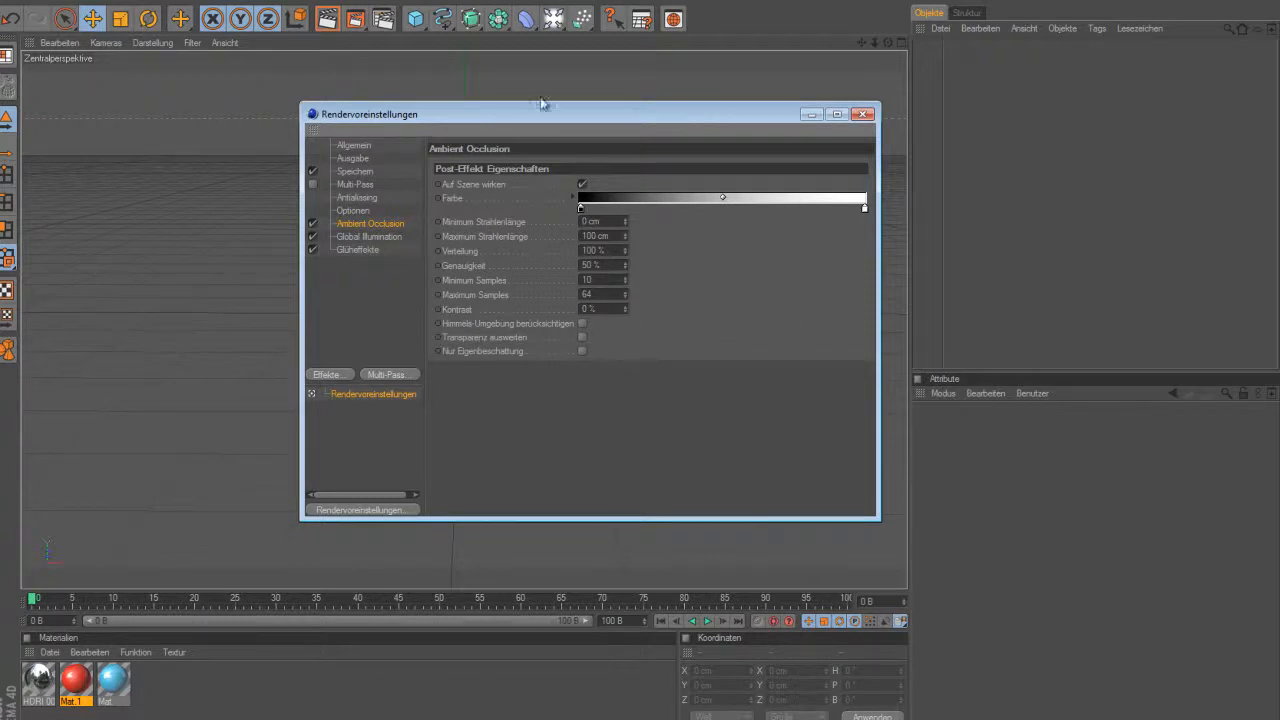
pyautogui.click(588, 309)
pyautogui.write('3')
pyautogui.press('BackSpace')
# Examine the Global Illumination settings, including Allgemein, Irradiance Cache, Irradiance Cache Datei and Details
pyautogui.click(378, 238)
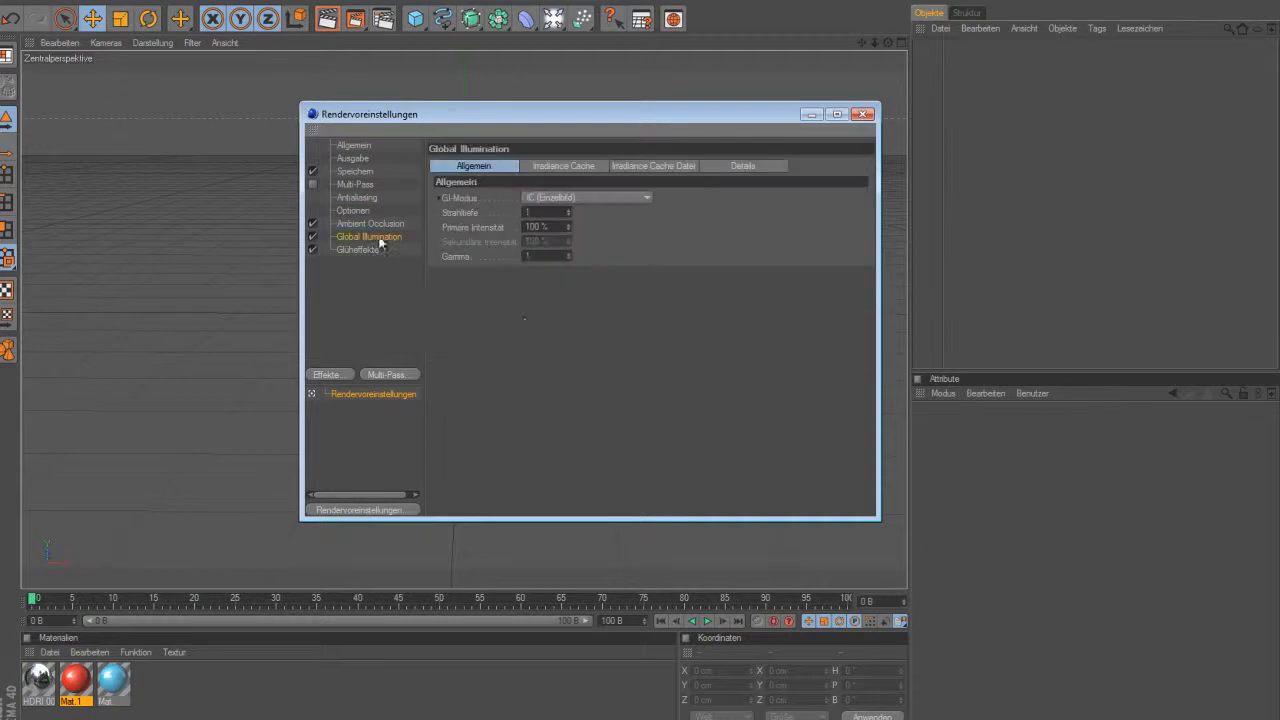
pyautogui.click(563, 165)
pyautogui.click(645, 165)
pyautogui.click(733, 164)
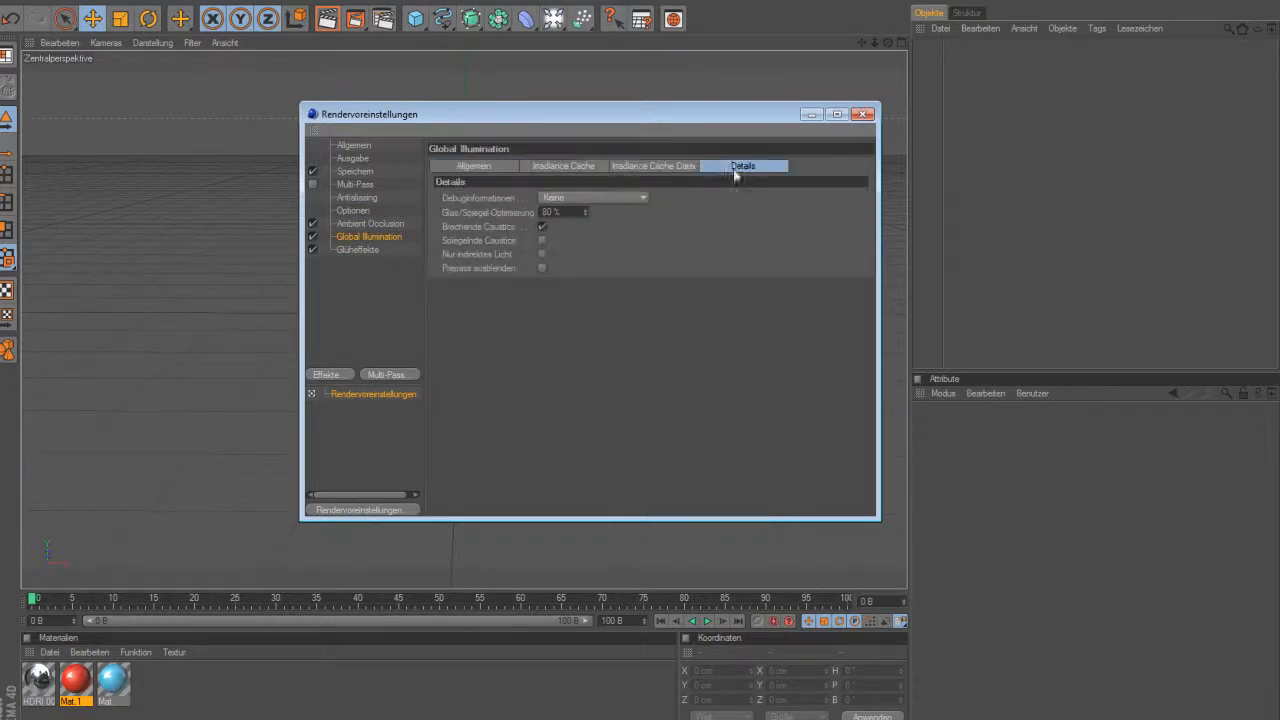
pyautogui.click(488, 168)
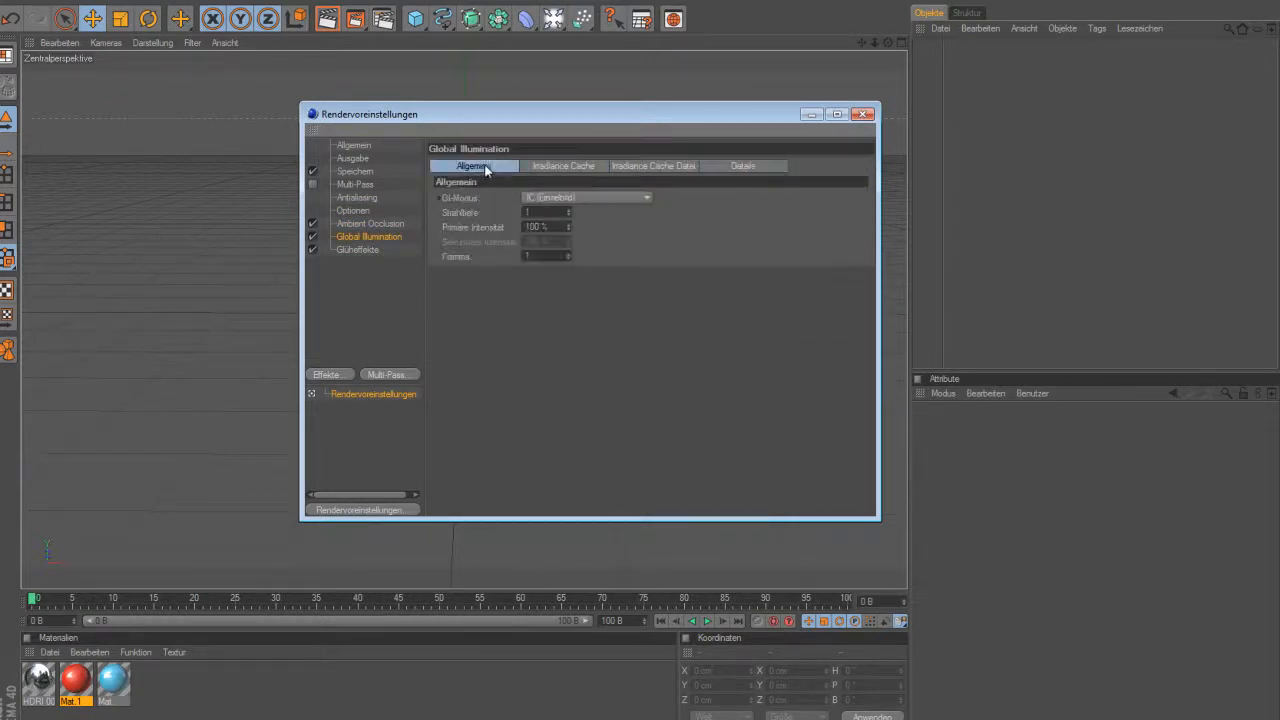
pyautogui.click(563, 168)
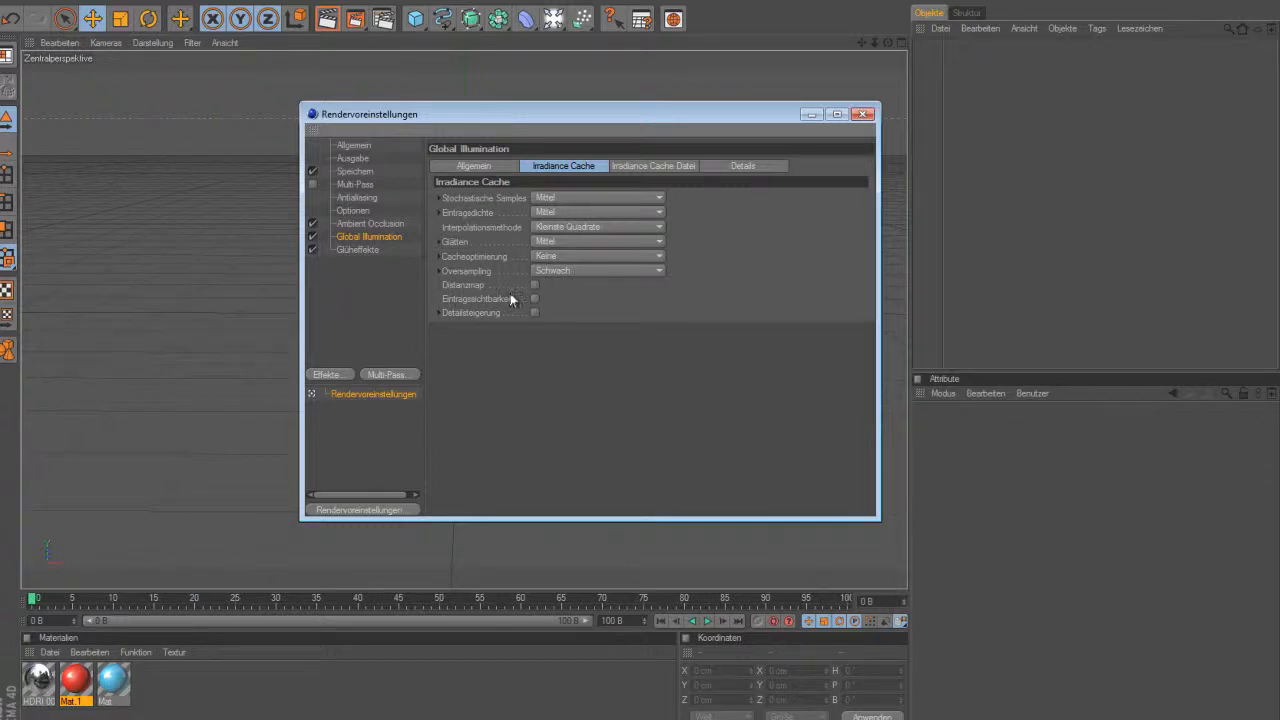
# Set both Stochastische Samples and Eintragsdichte of the irradiance cache to Niedrig
pyautogui.click(586, 200)
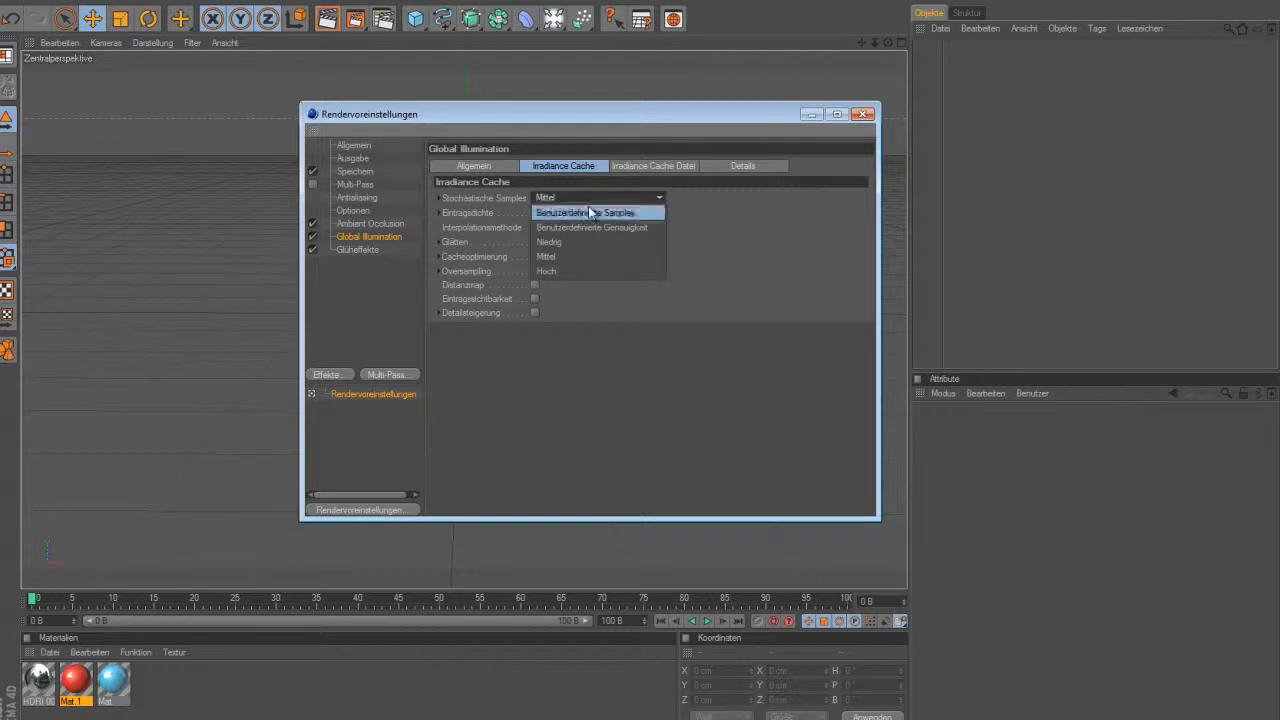
pyautogui.click(598, 241)
pyautogui.click(590, 212)
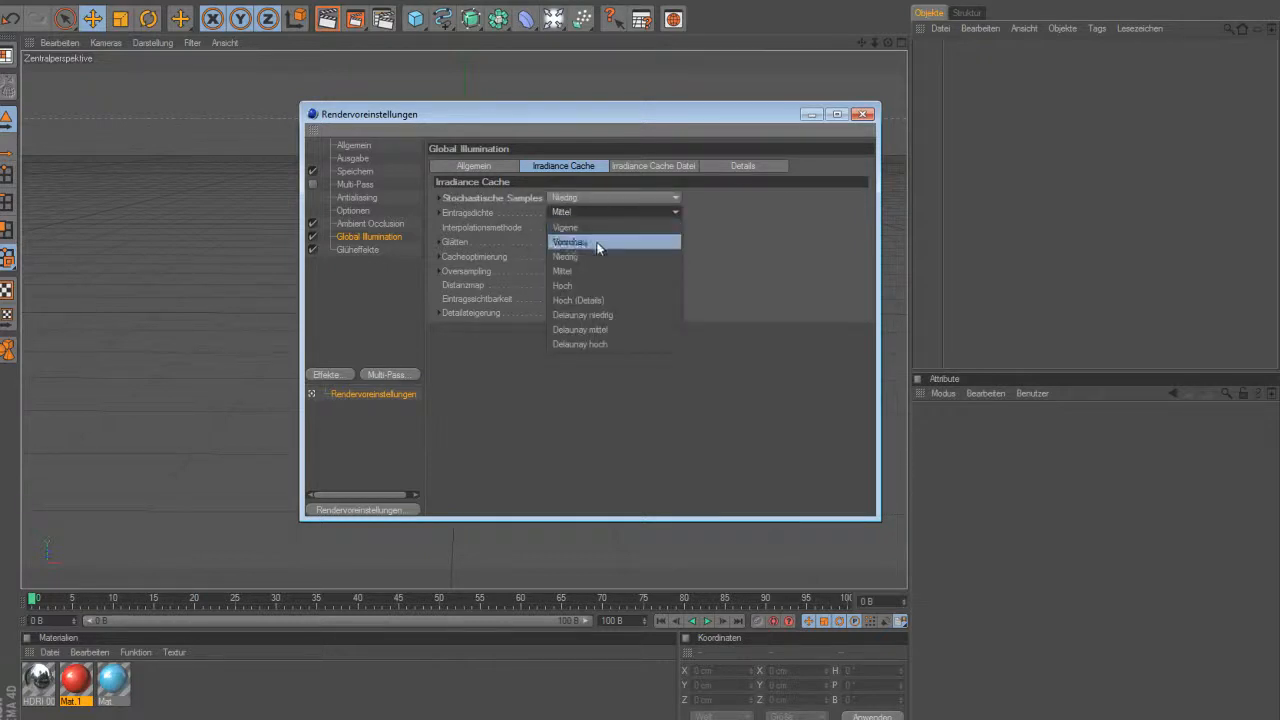
pyautogui.click(601, 257)
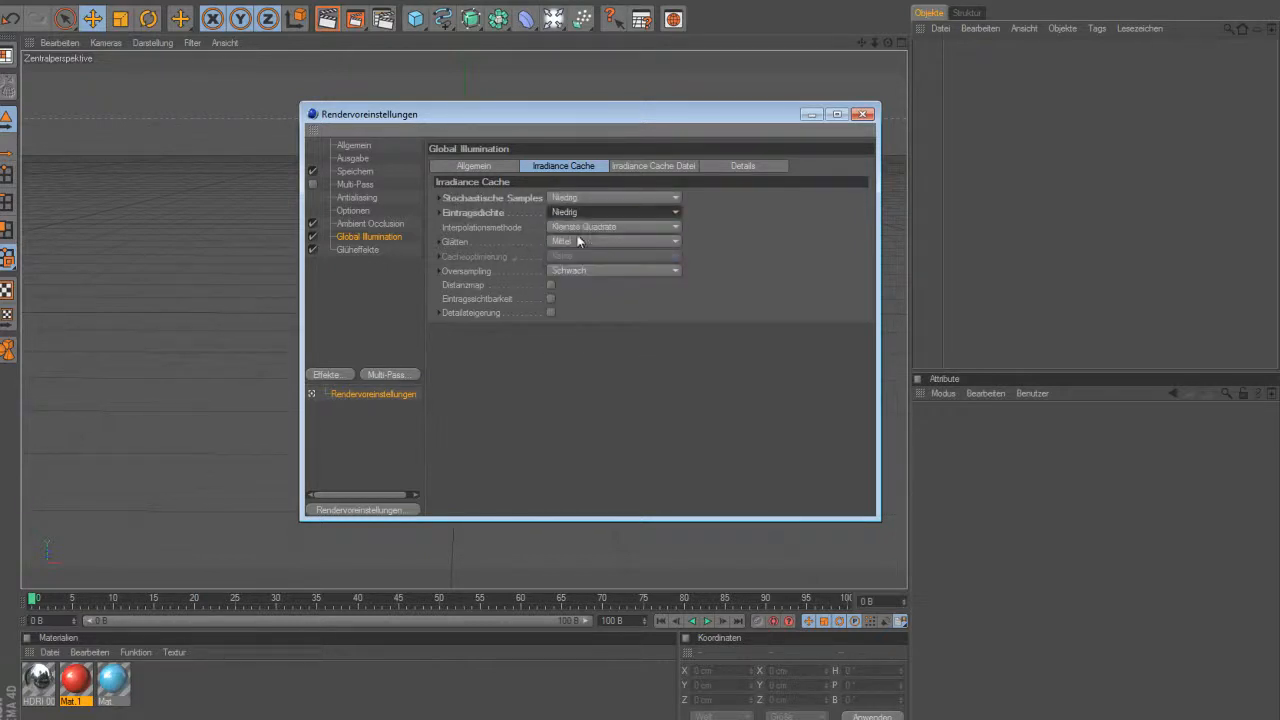
# Review the available Glätten options of the irradiance cache without choosing another one
pyautogui.click(584, 241)
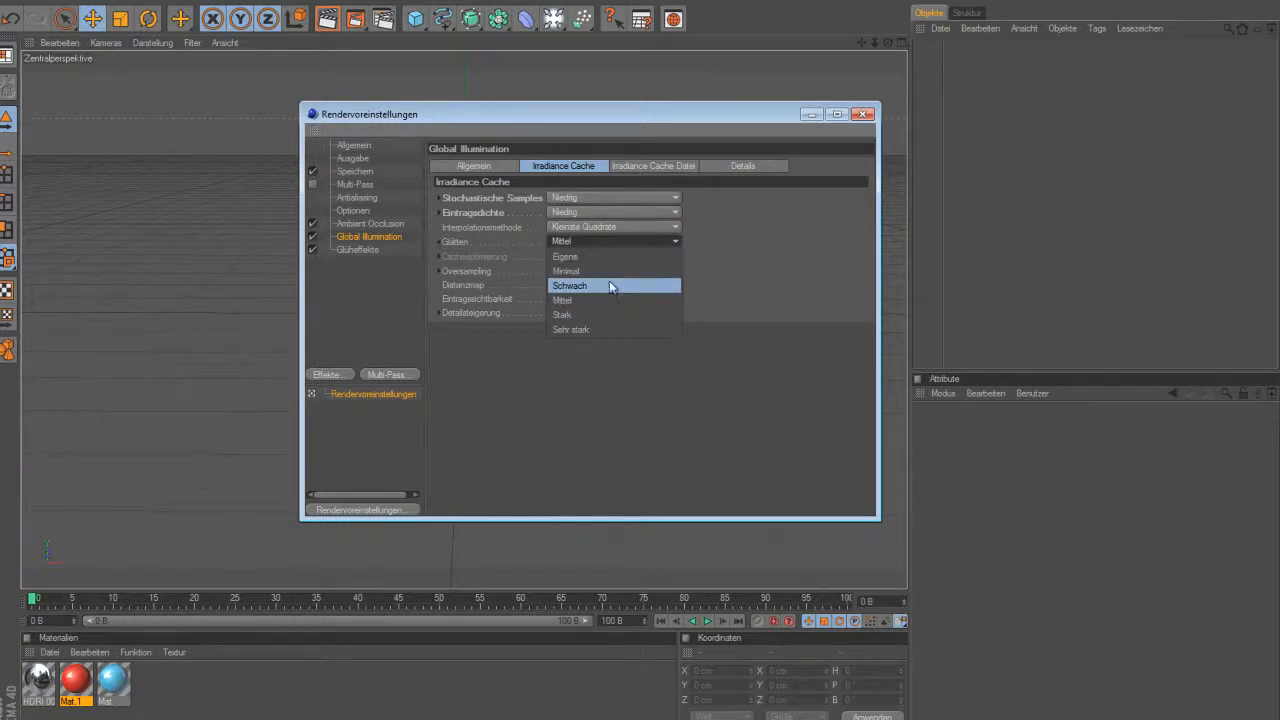
pyautogui.click(690, 355)
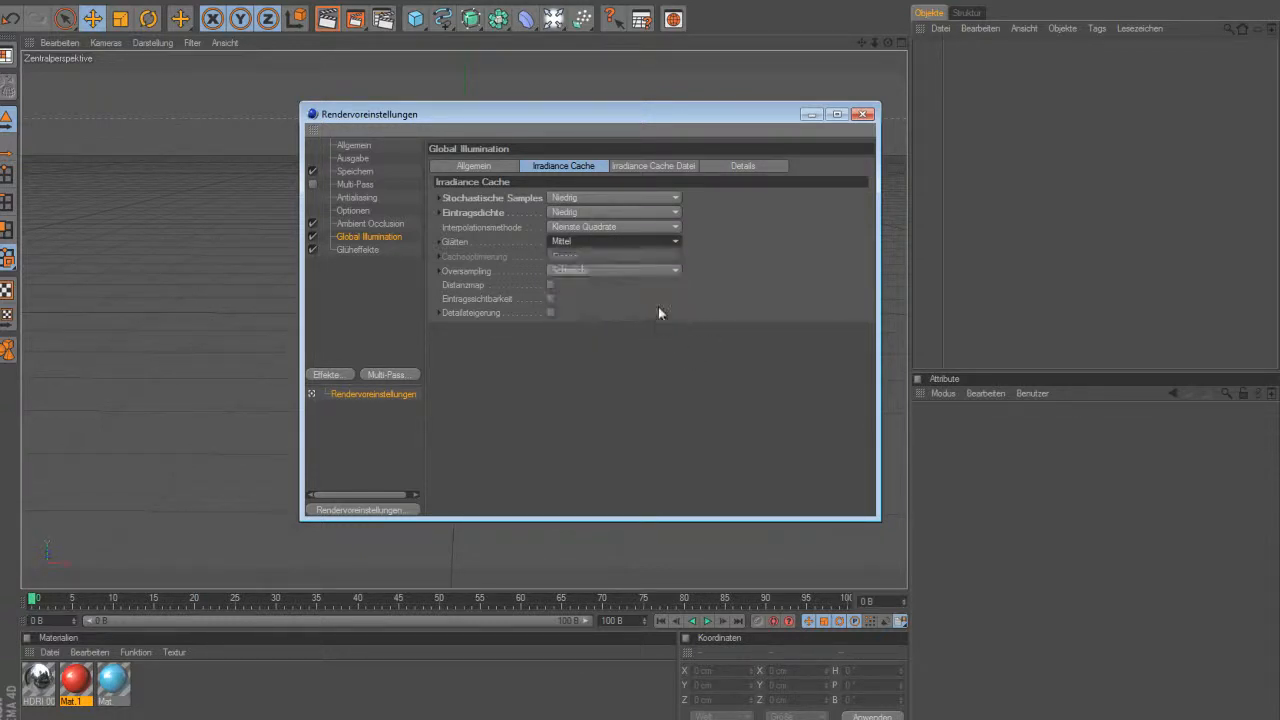
pyautogui.click(676, 240)
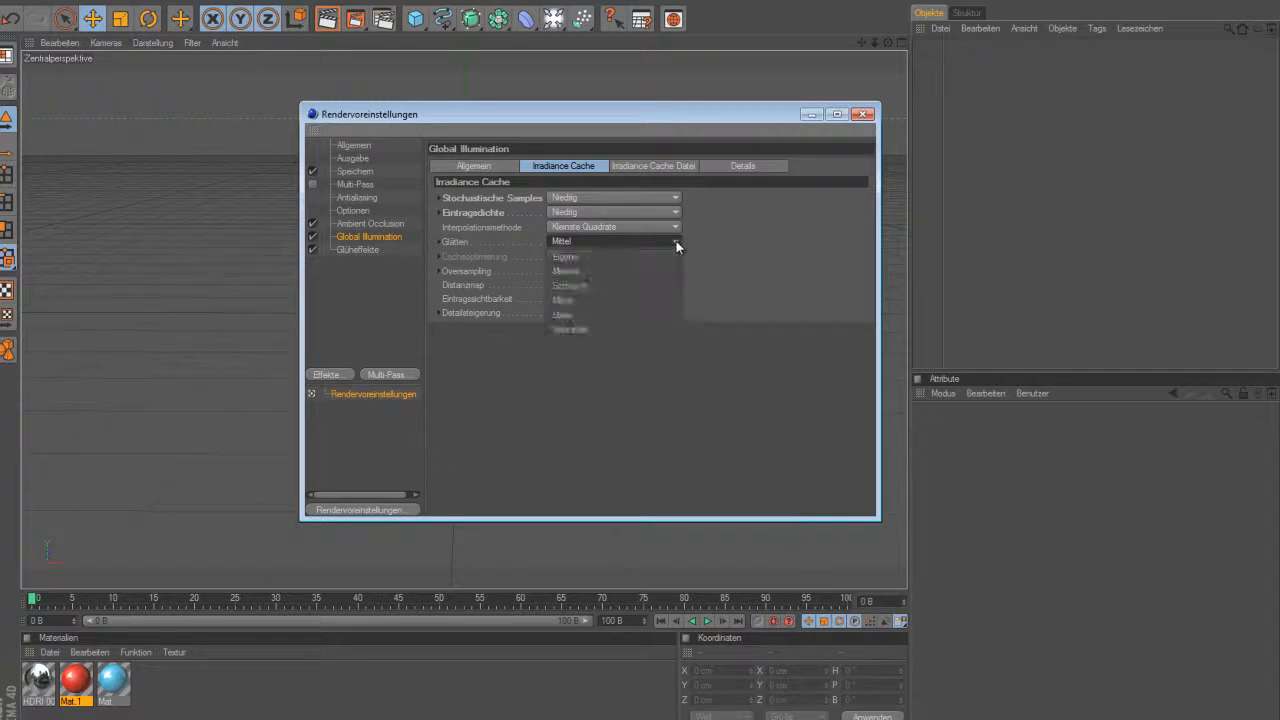
pyautogui.click(676, 241)
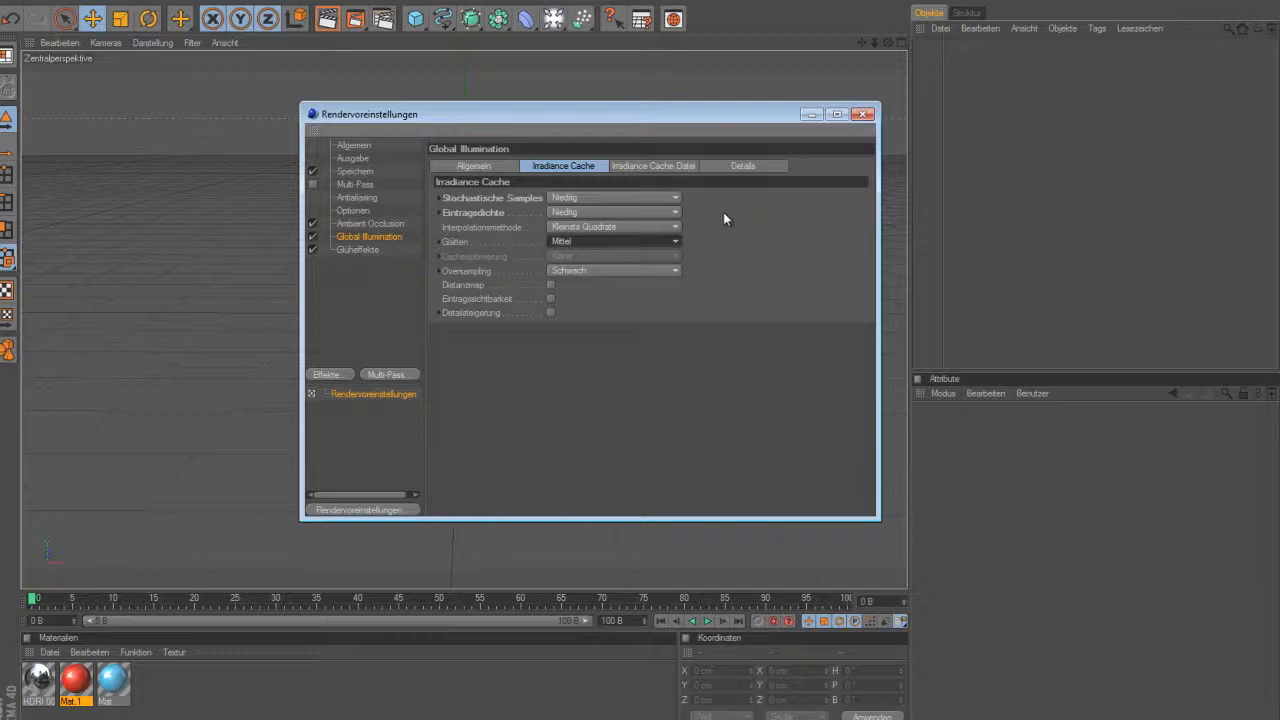
# Set both Stochastische Samples and Eintragsdichte of the irradiance cache to Mittel
pyautogui.click(600, 197)
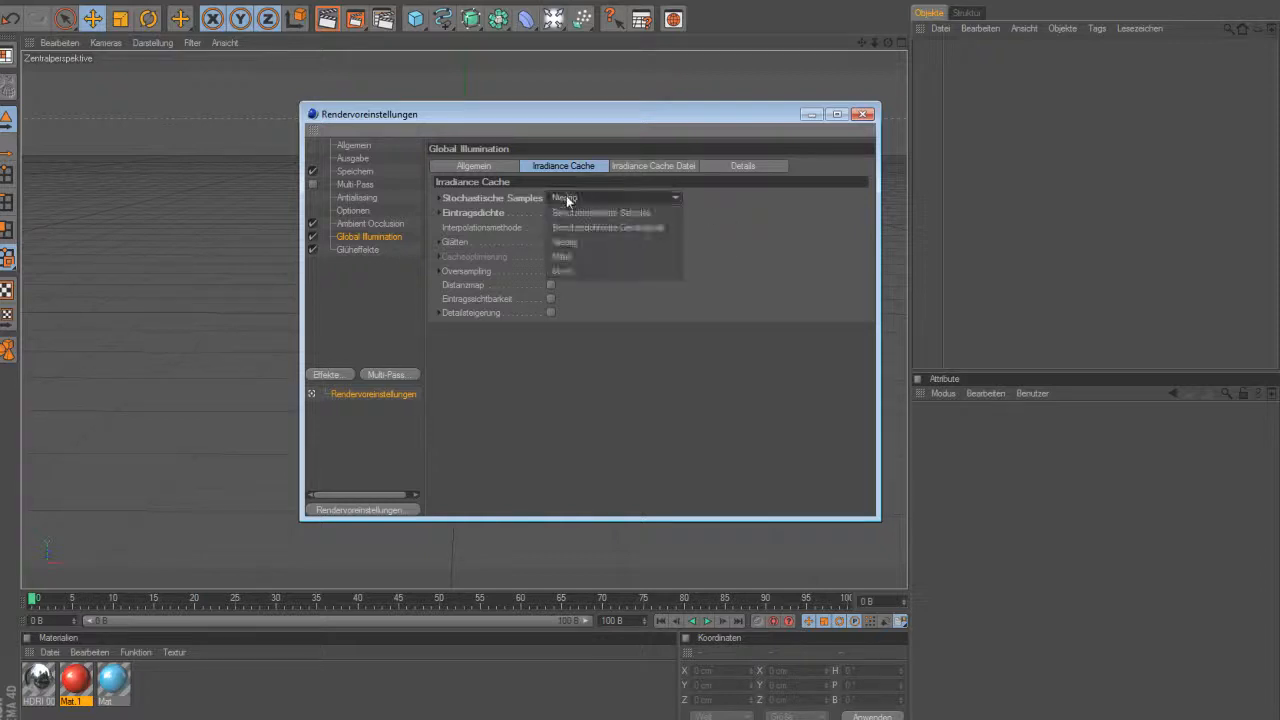
pyautogui.click(609, 254)
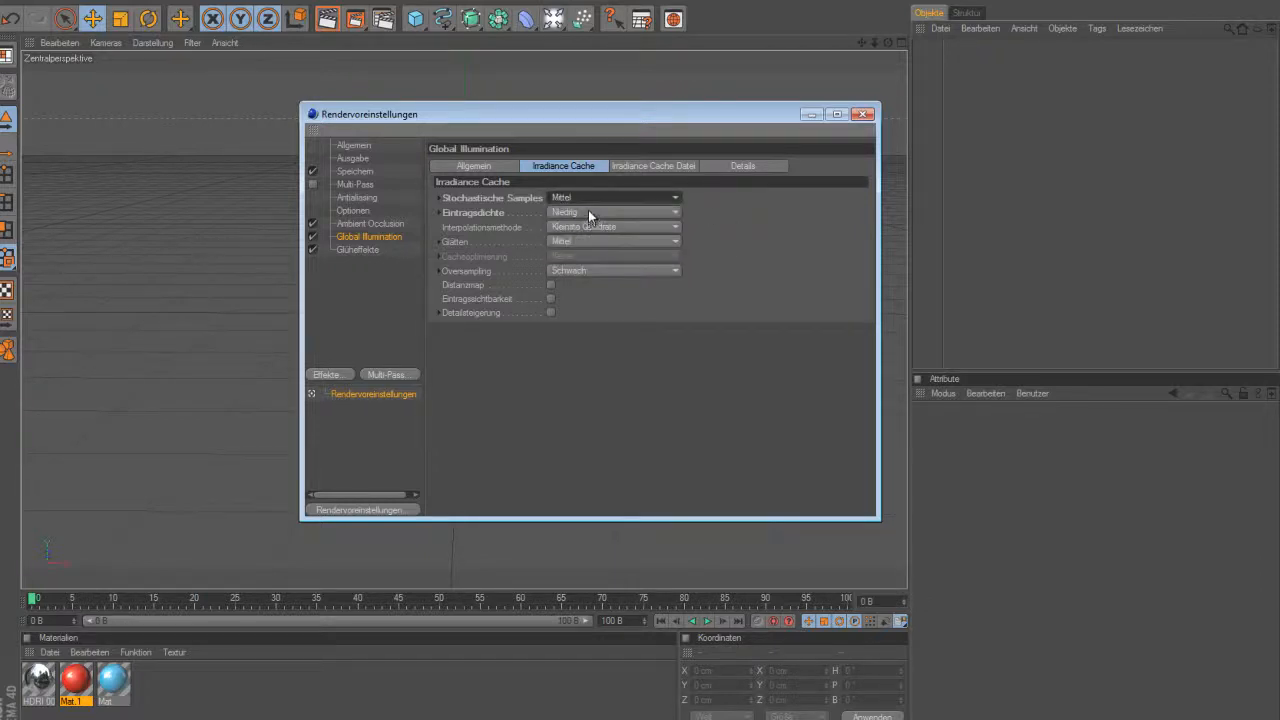
pyautogui.click(588, 212)
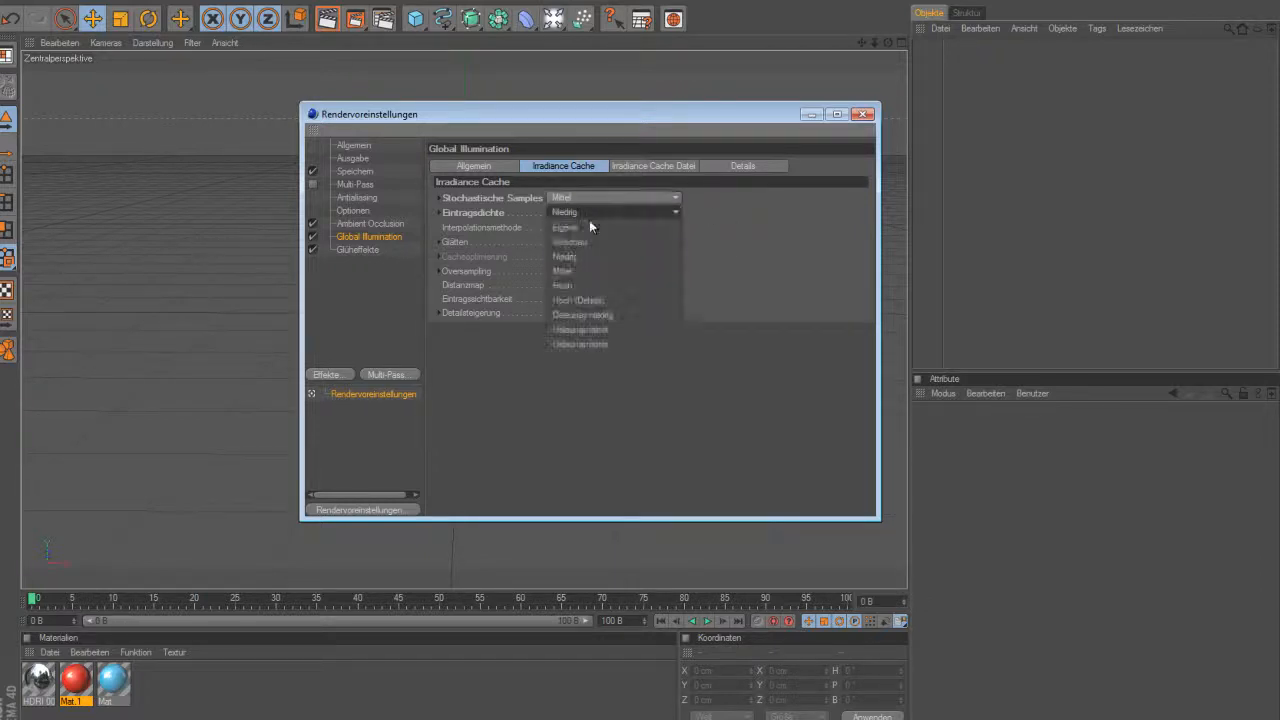
pyautogui.click(596, 270)
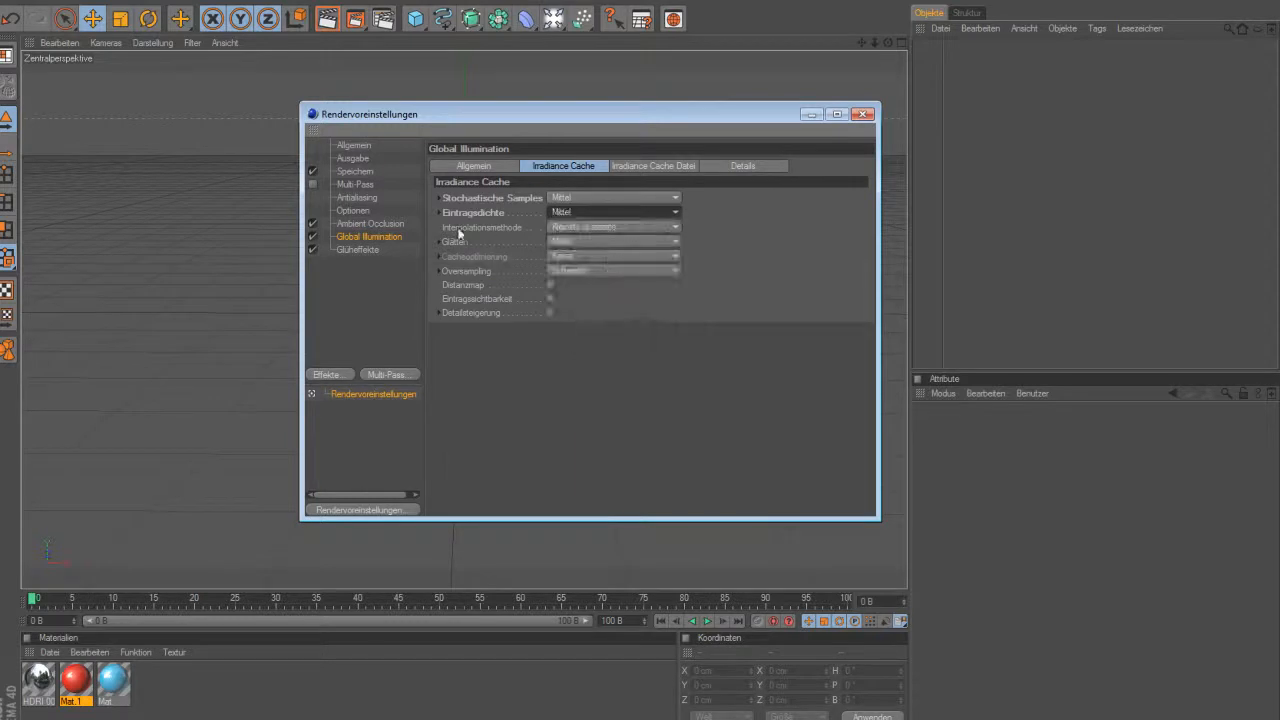
# Review the Glüheffekte, Global Illumination, Ambient Occlusion and Optionen settings, and close the render settings
pyautogui.click(357, 250)
pyautogui.click(360, 211)
pyautogui.click(371, 238)
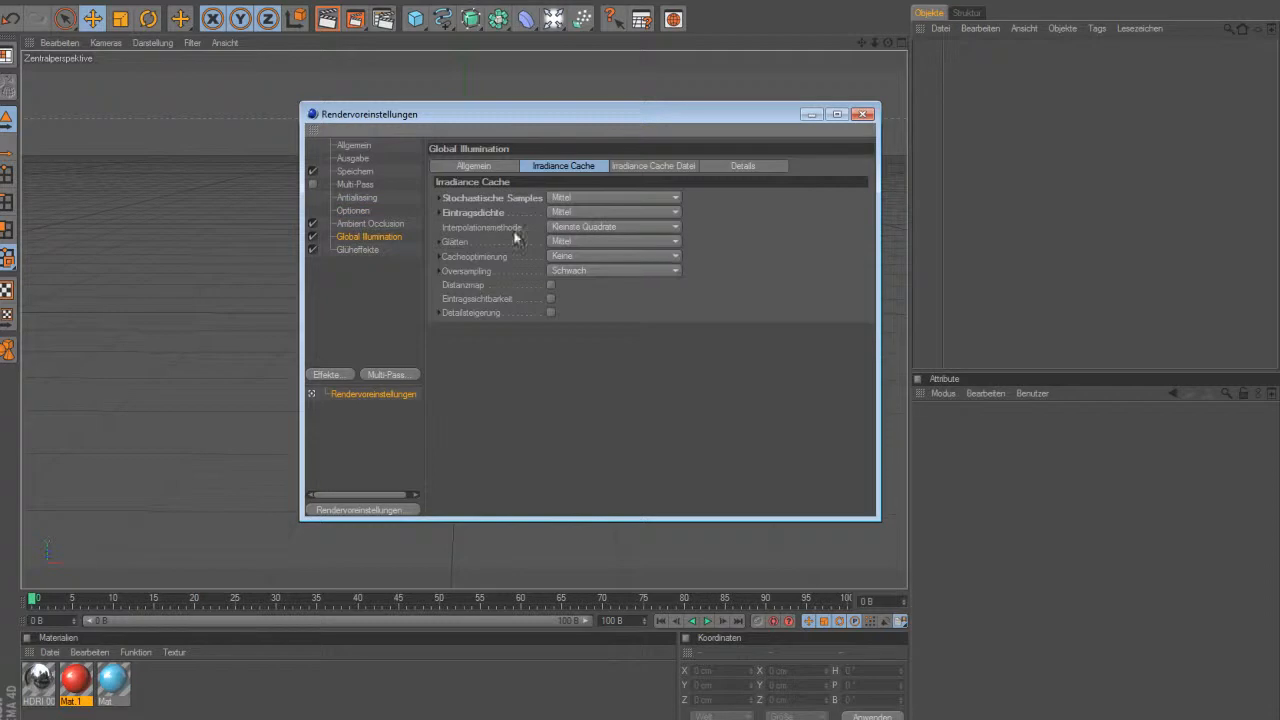
pyautogui.click(366, 224)
pyautogui.click(359, 212)
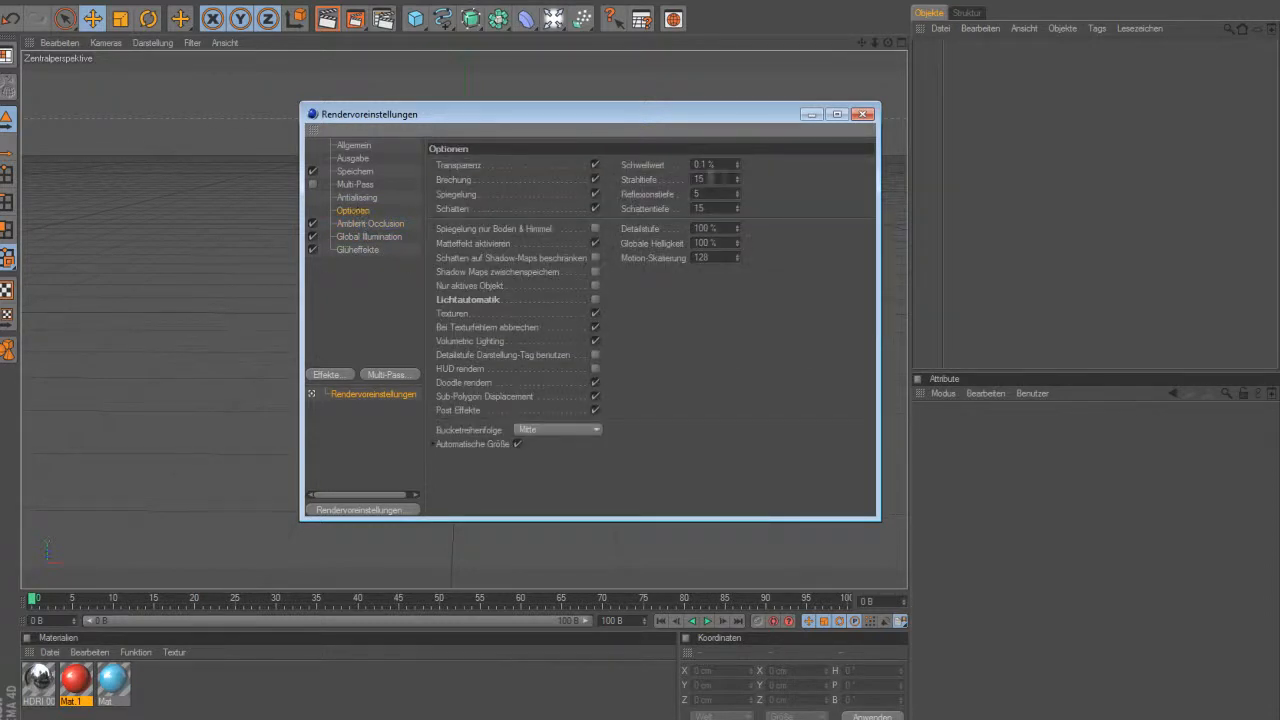
pyautogui.click(864, 114)
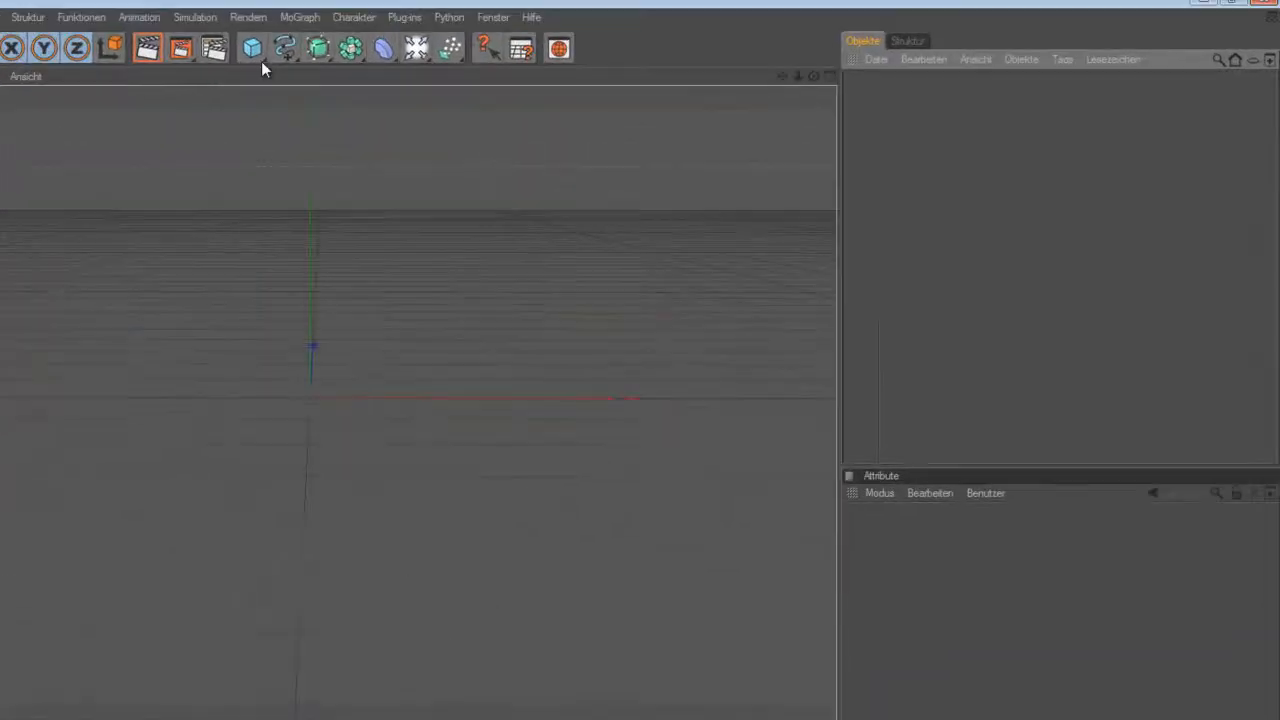
# Add a cube (Würfel) to the scene and move it up along the Y axis by about 21.5 cm
pyautogui.click(253, 50)
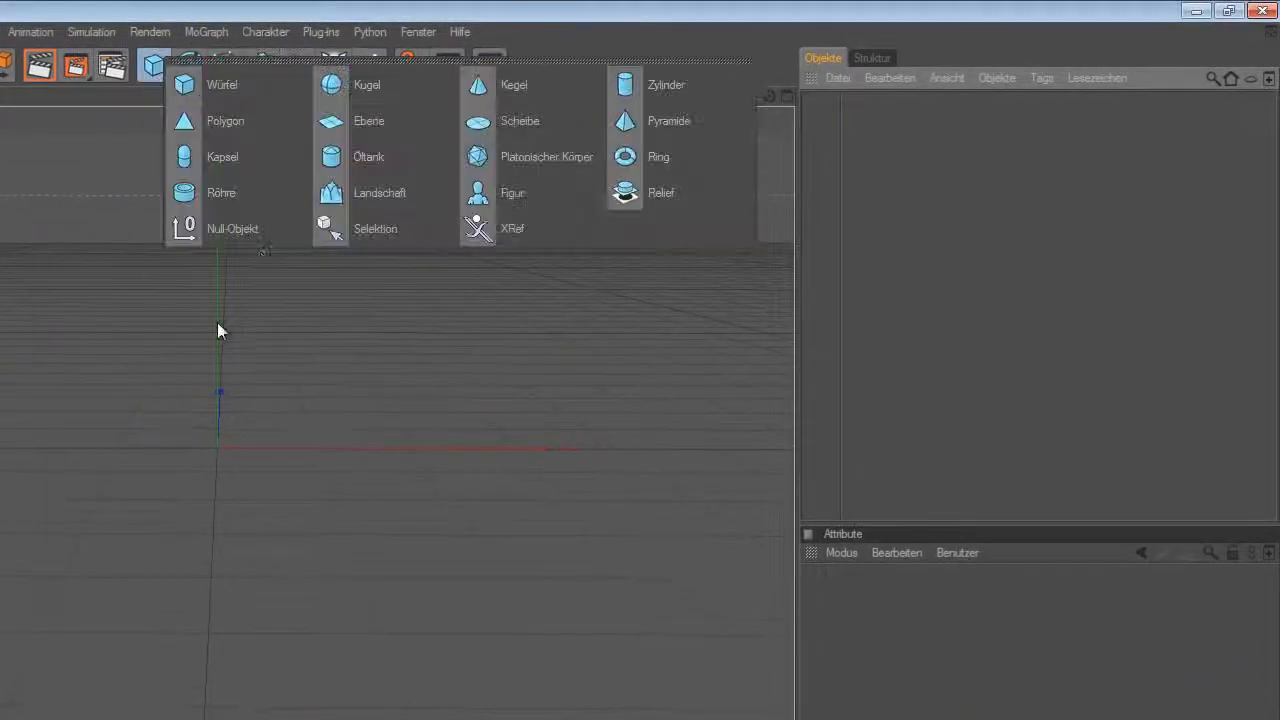
pyautogui.click(255, 90)
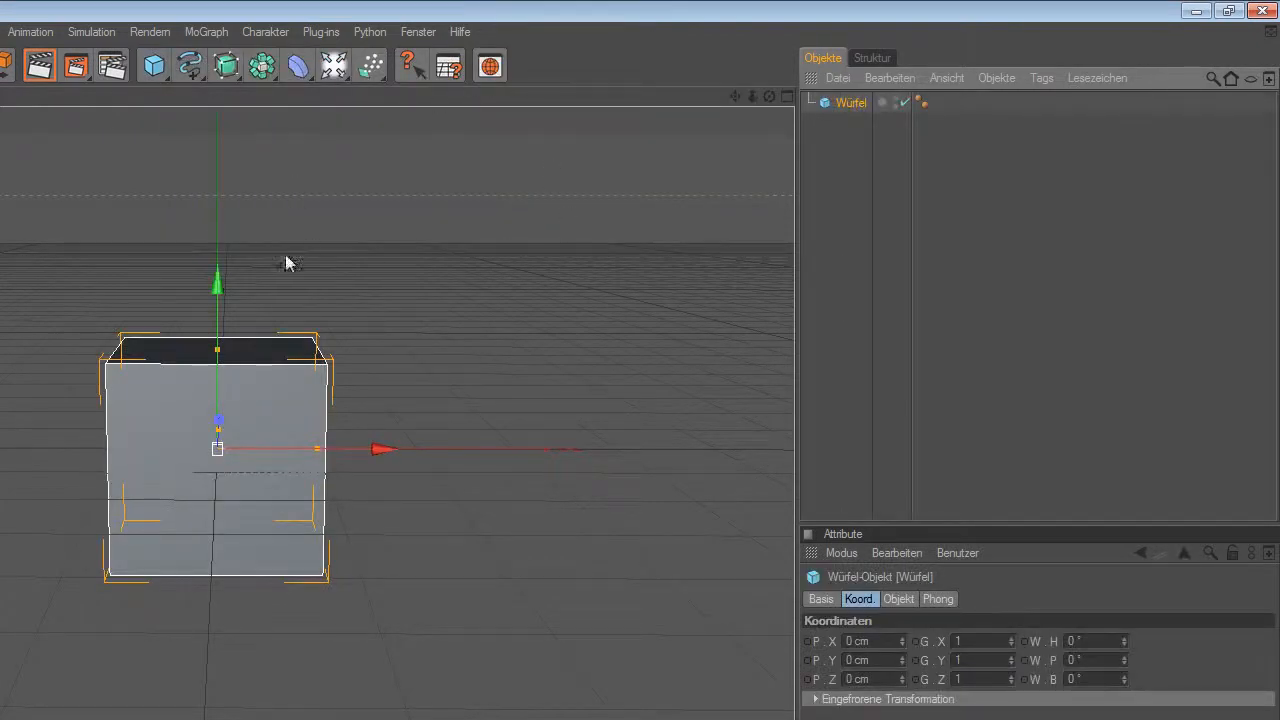
pyautogui.moveTo(226, 278); pyautogui.dragTo(226, 256)
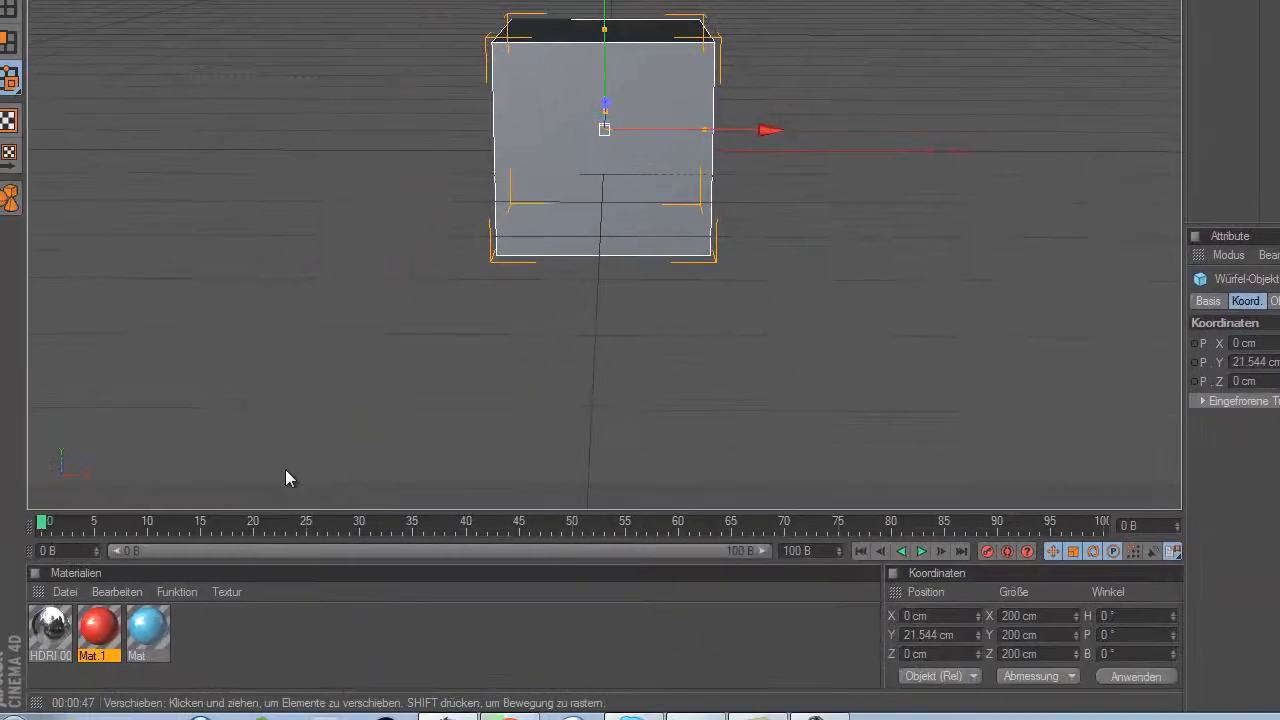
# Delete all three existing materials, HDRI, Mat.1 and Mat, from the material manager
pyautogui.moveTo(213, 646); pyautogui.dragTo(50, 625)
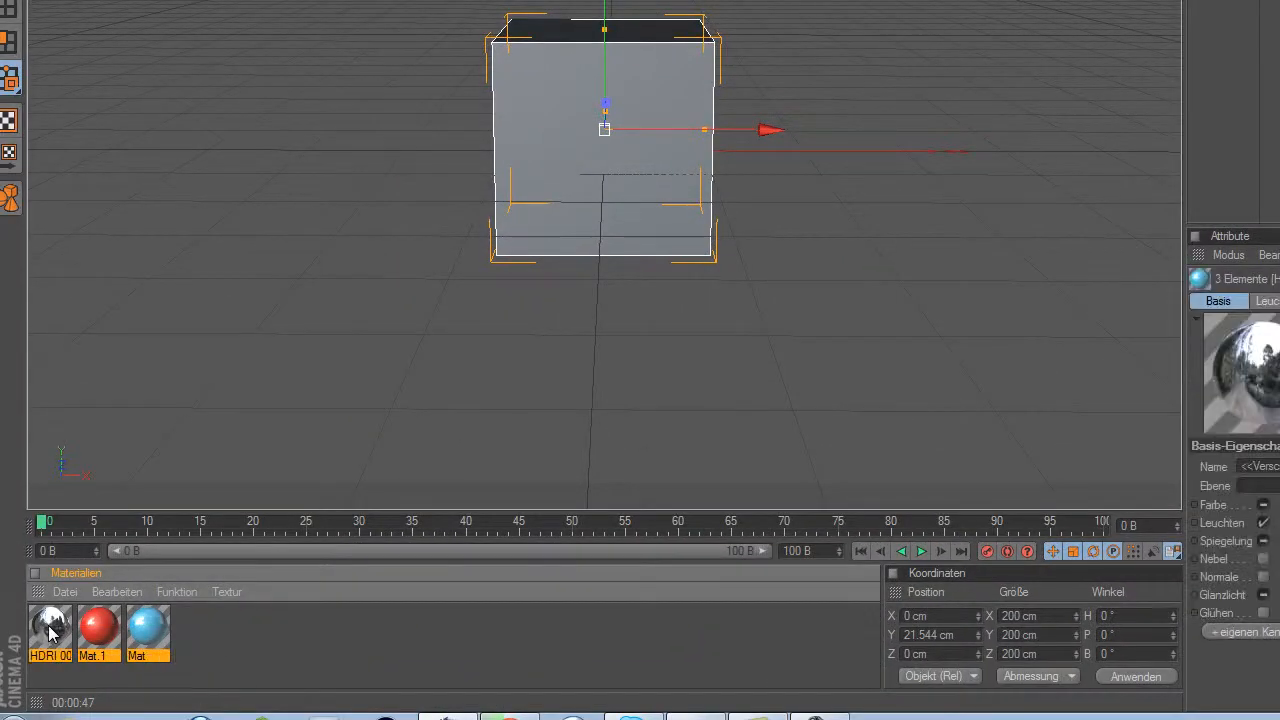
pyautogui.press('Delete')
# Create a new material and set its Leuchten colour to light blue, about 196° hue, 85% saturation and 100% value
pyautogui.click(68, 595)
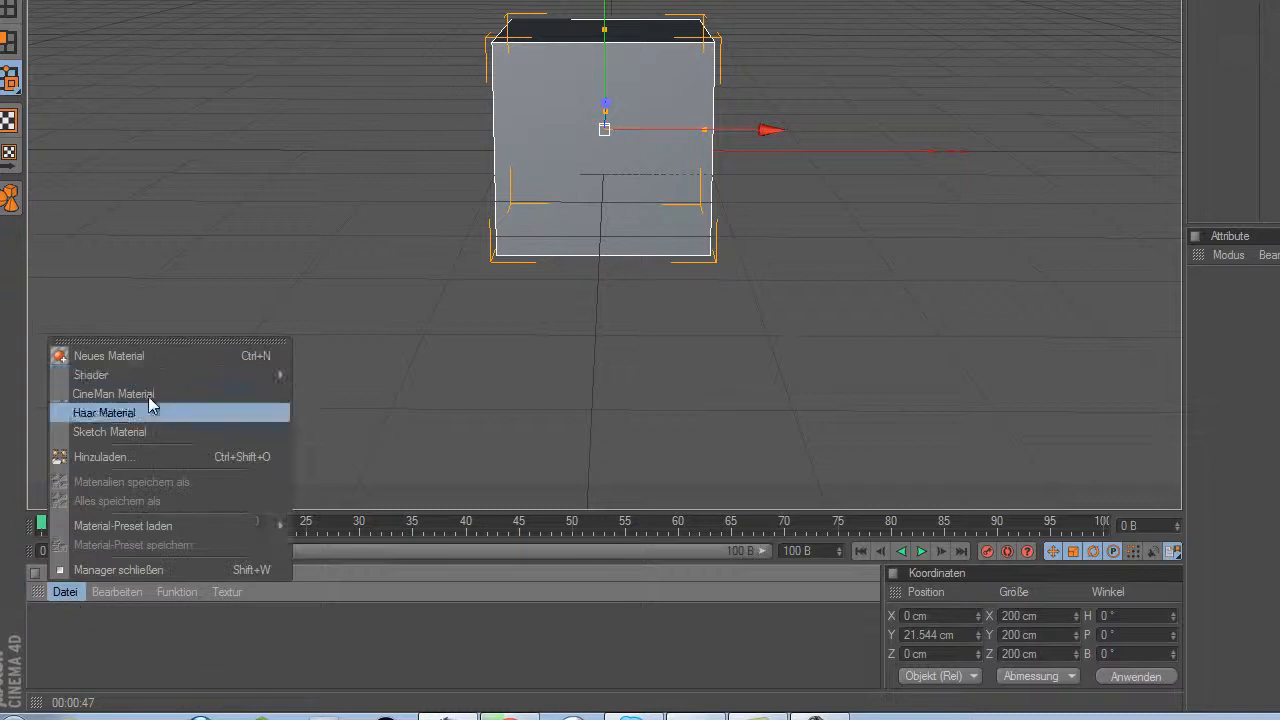
pyautogui.click(163, 358)
pyautogui.doubleClick(50, 628)
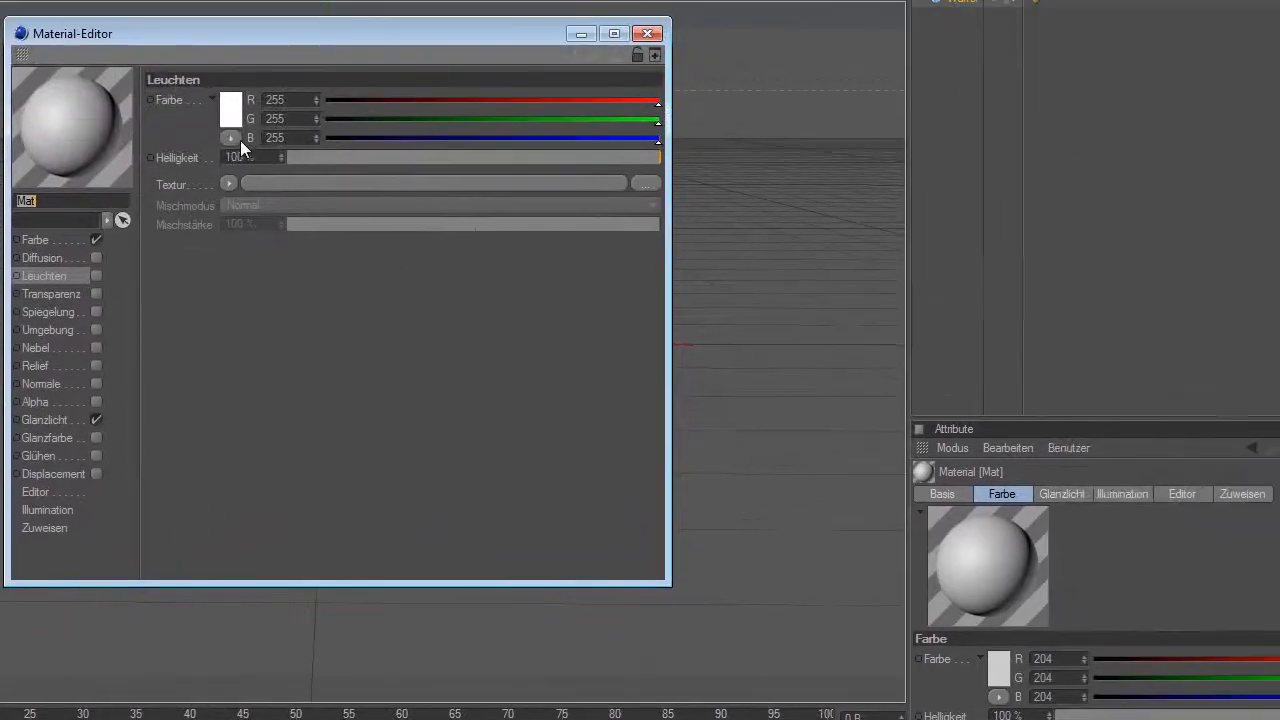
pyautogui.click(237, 138)
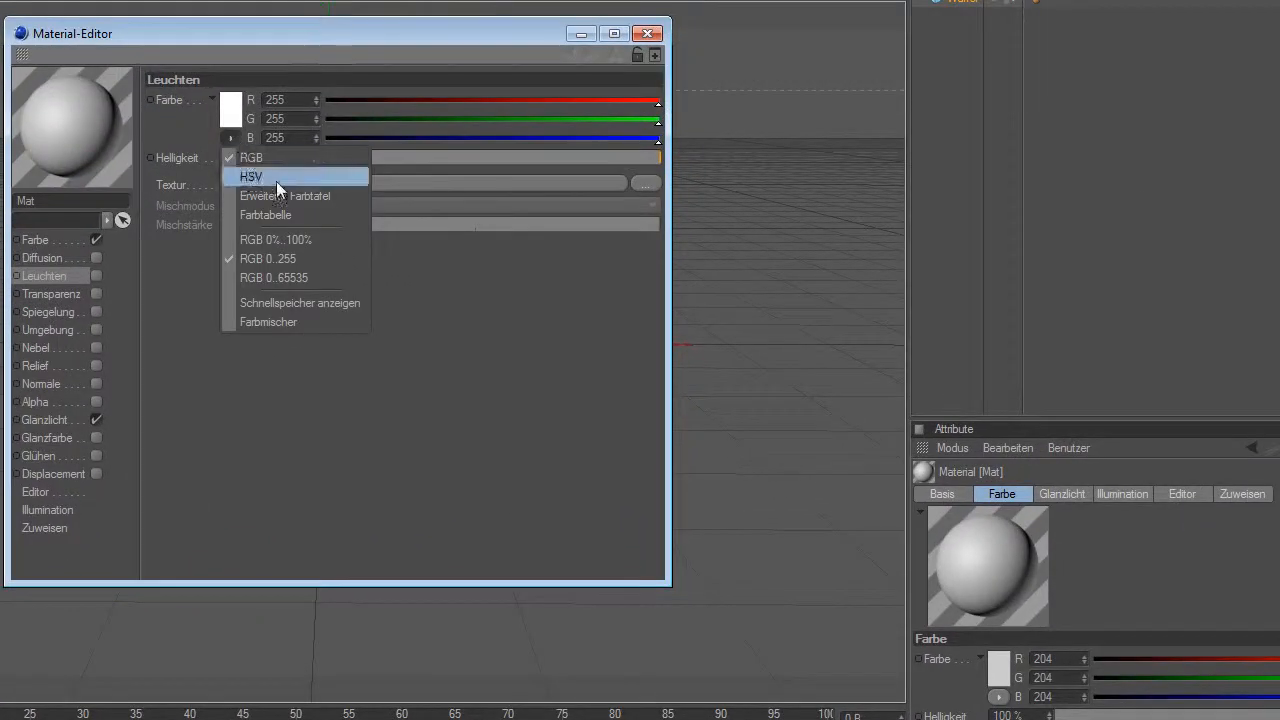
pyautogui.click(286, 197)
pyautogui.moveTo(410, 160); pyautogui.dragTo(501, 100)
pyautogui.click(535, 100)
pyautogui.moveTo(392, 125); pyautogui.dragTo(422, 103)
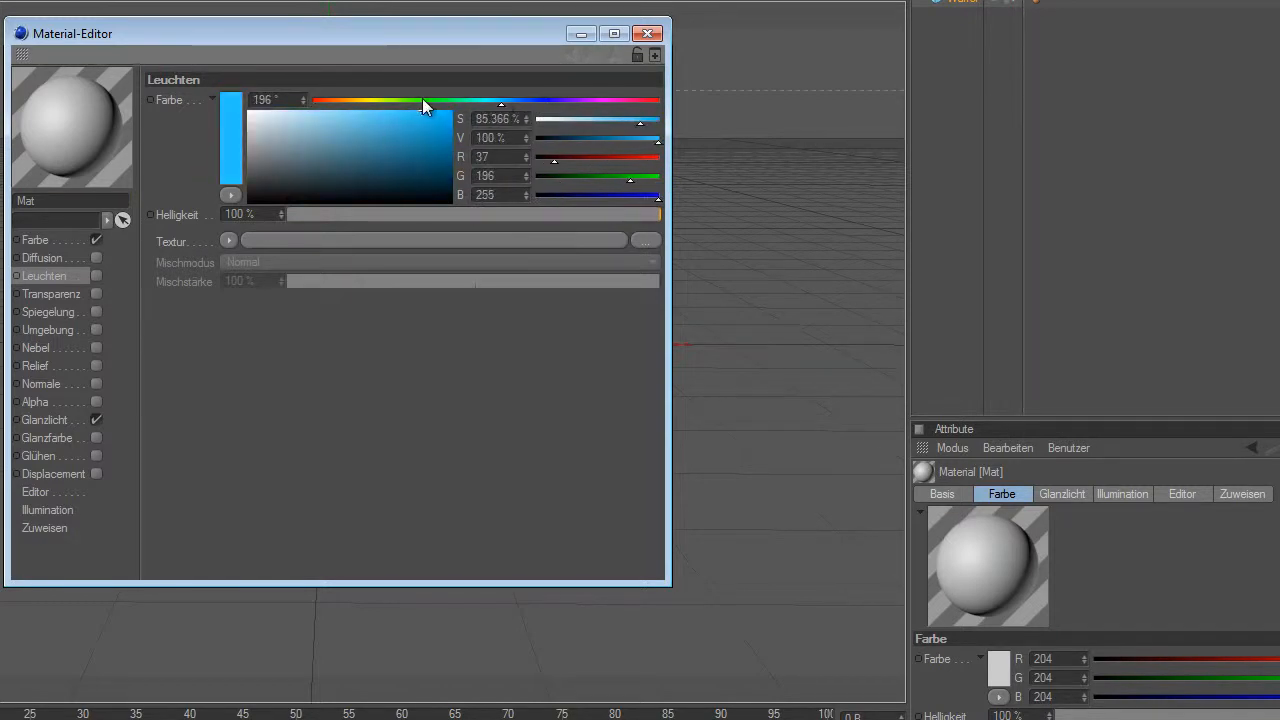
# Enable Spiegelung on the new material and set its Helligkeit to 50%
pyautogui.click(96, 312)
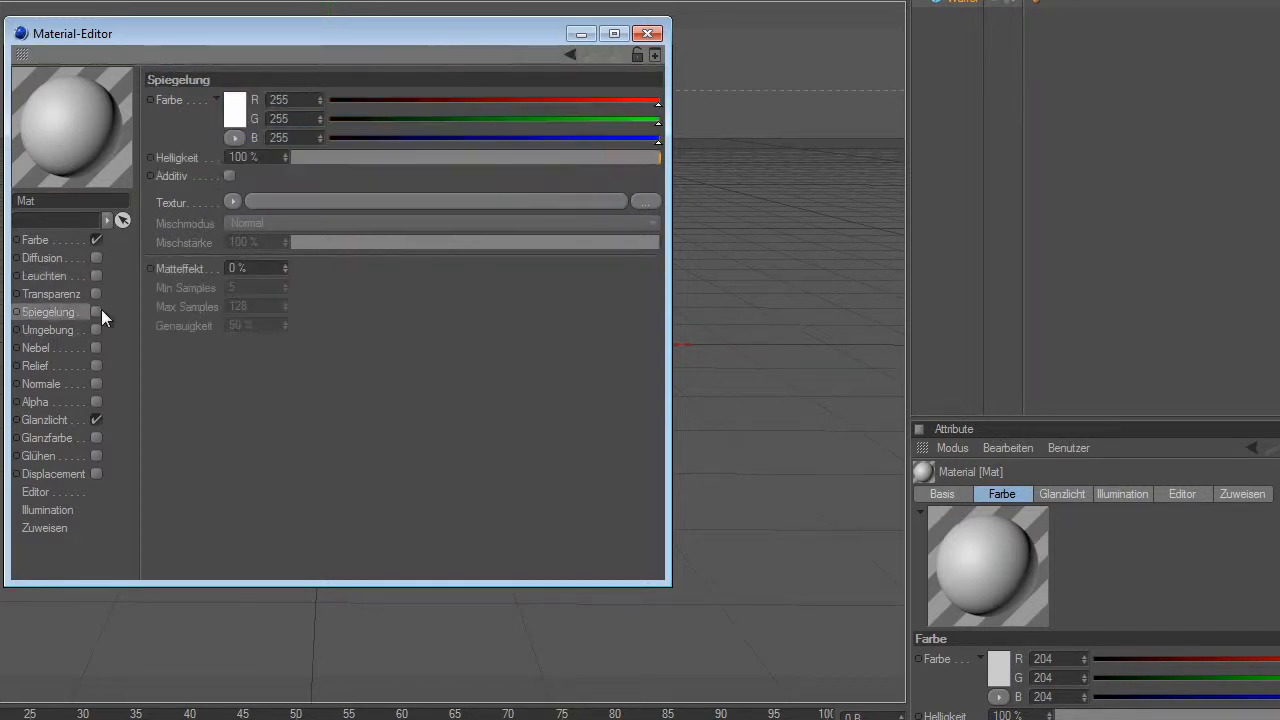
pyautogui.moveTo(281, 153); pyautogui.dragTo(128, 149)
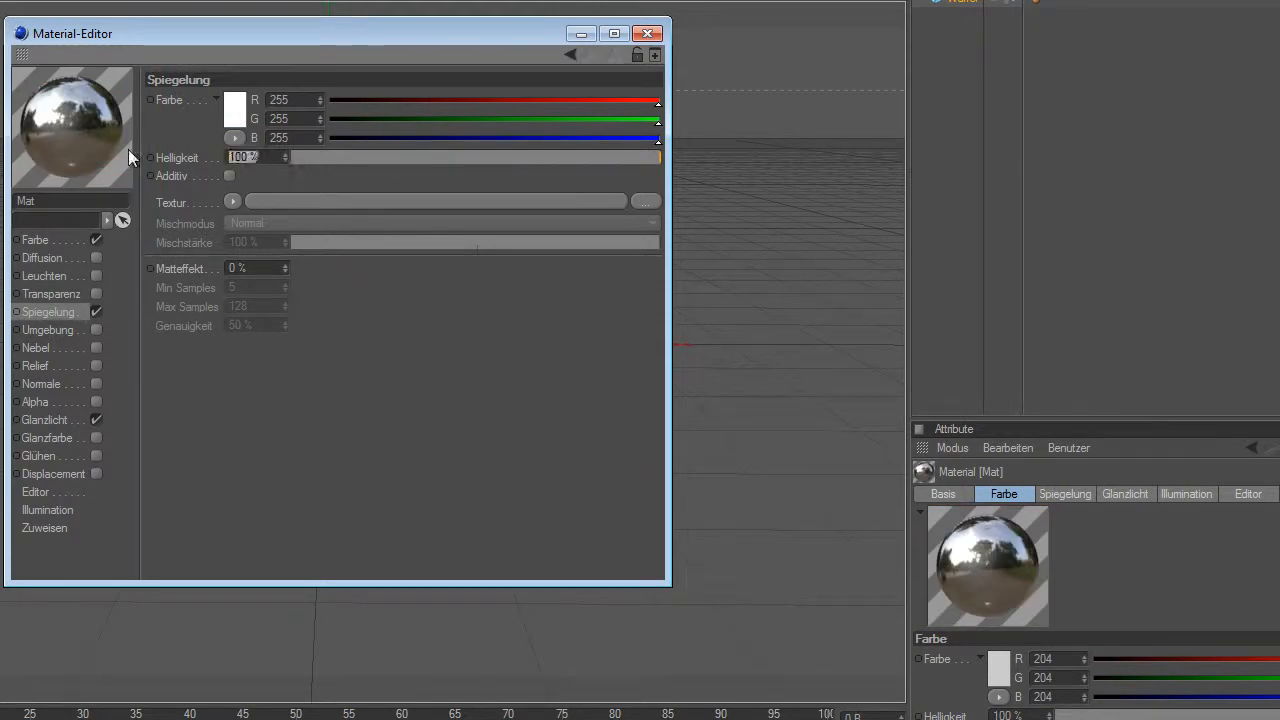
pyautogui.write('50')
# Enable Leuchten with a Helligkeit of 30%, and apply the finished material to the cube (Würfel)
pyautogui.click(64, 276)
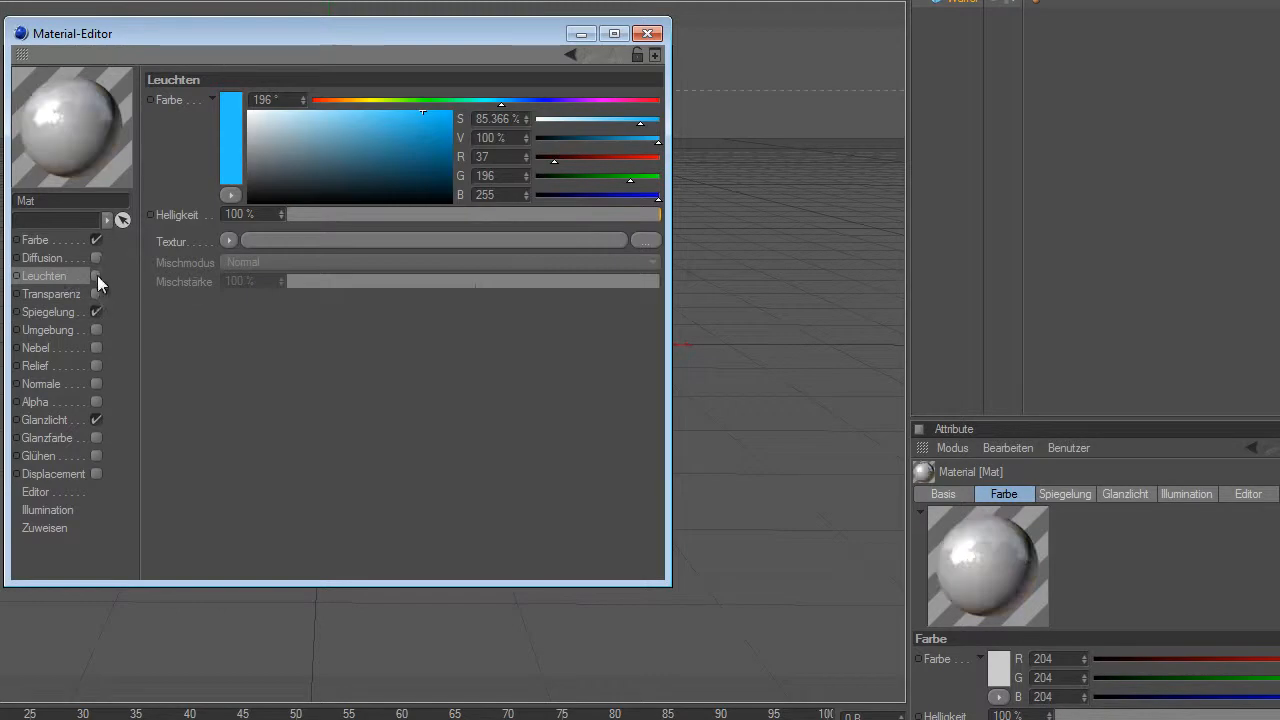
pyautogui.click(97, 276)
pyautogui.click(250, 214)
pyautogui.write('30')
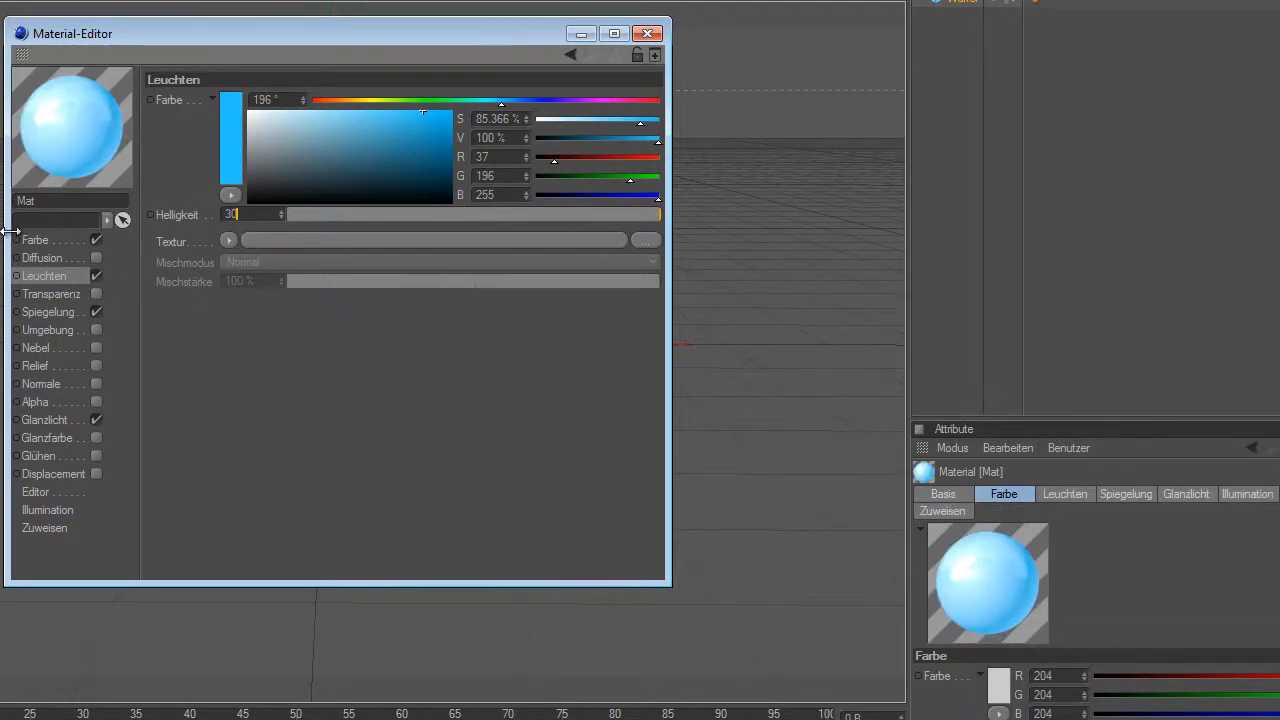
pyautogui.press('Return')
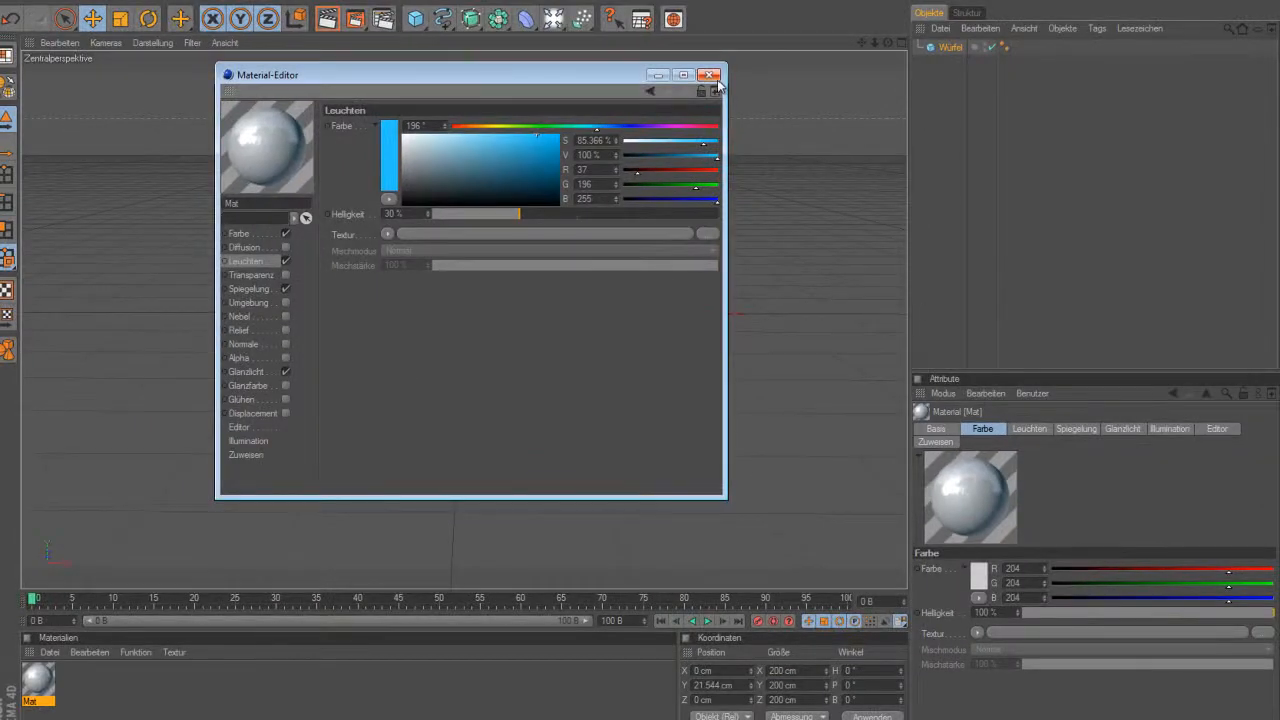
pyautogui.click(709, 75)
pyautogui.moveTo(44, 685); pyautogui.dragTo(962, 48)
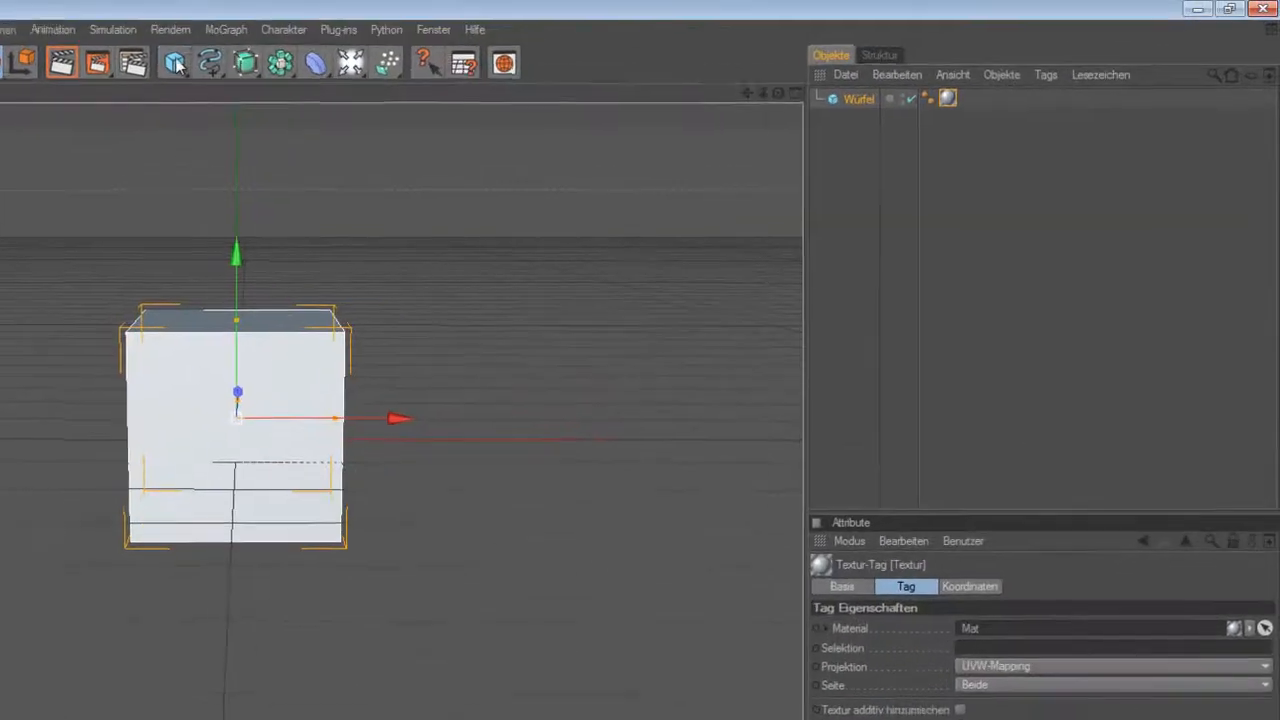
# Add a plane (Ebene) to the scene and set its Breite to 2000 cm
pyautogui.click(176, 63)
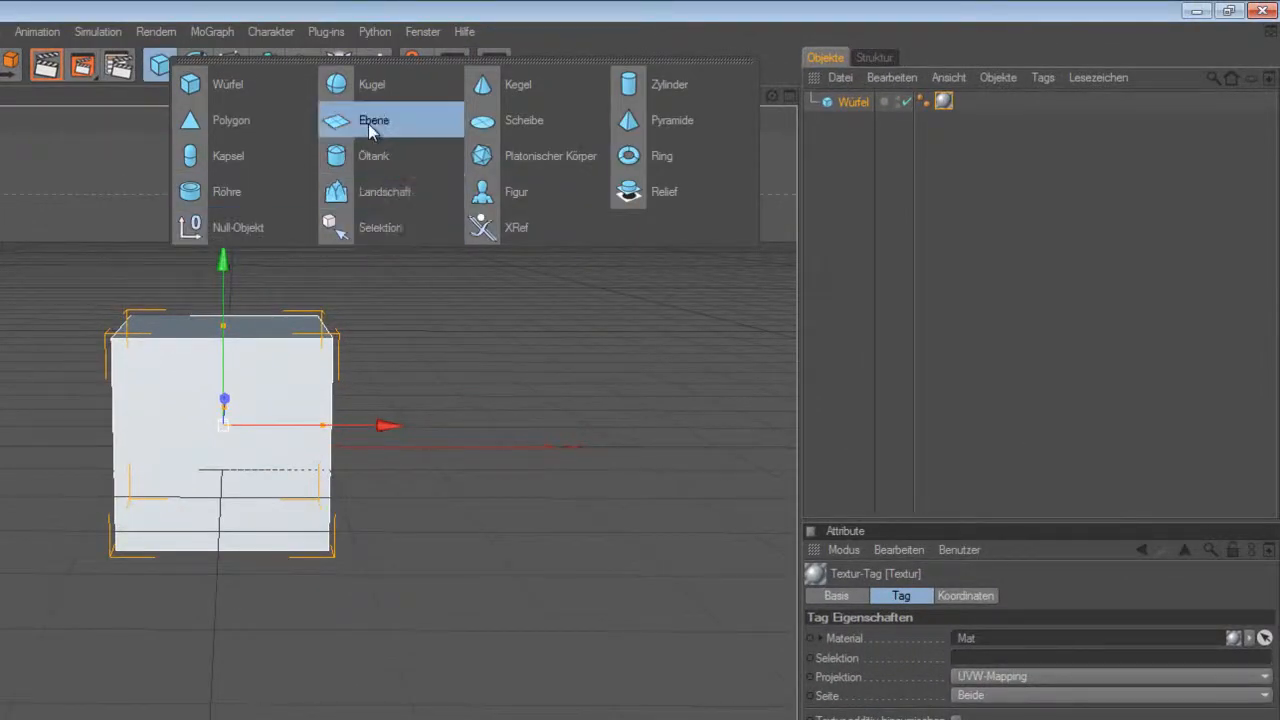
pyautogui.click(368, 121)
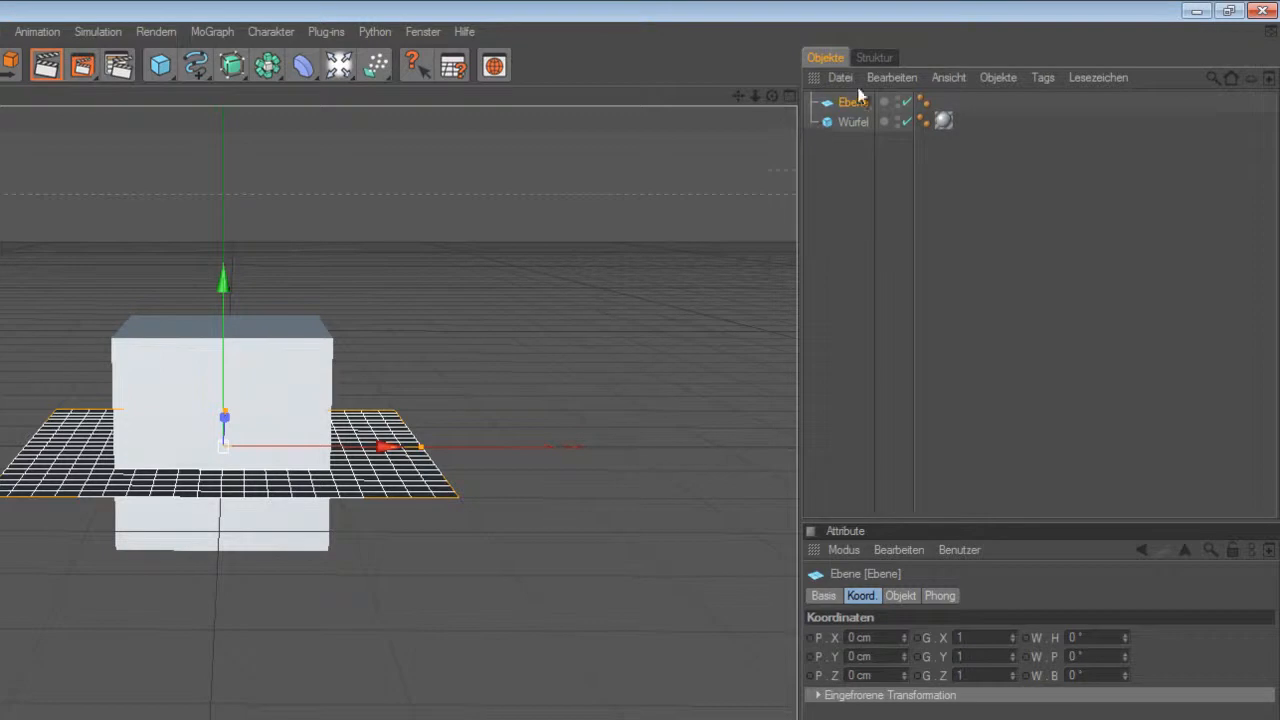
pyautogui.click(900, 596)
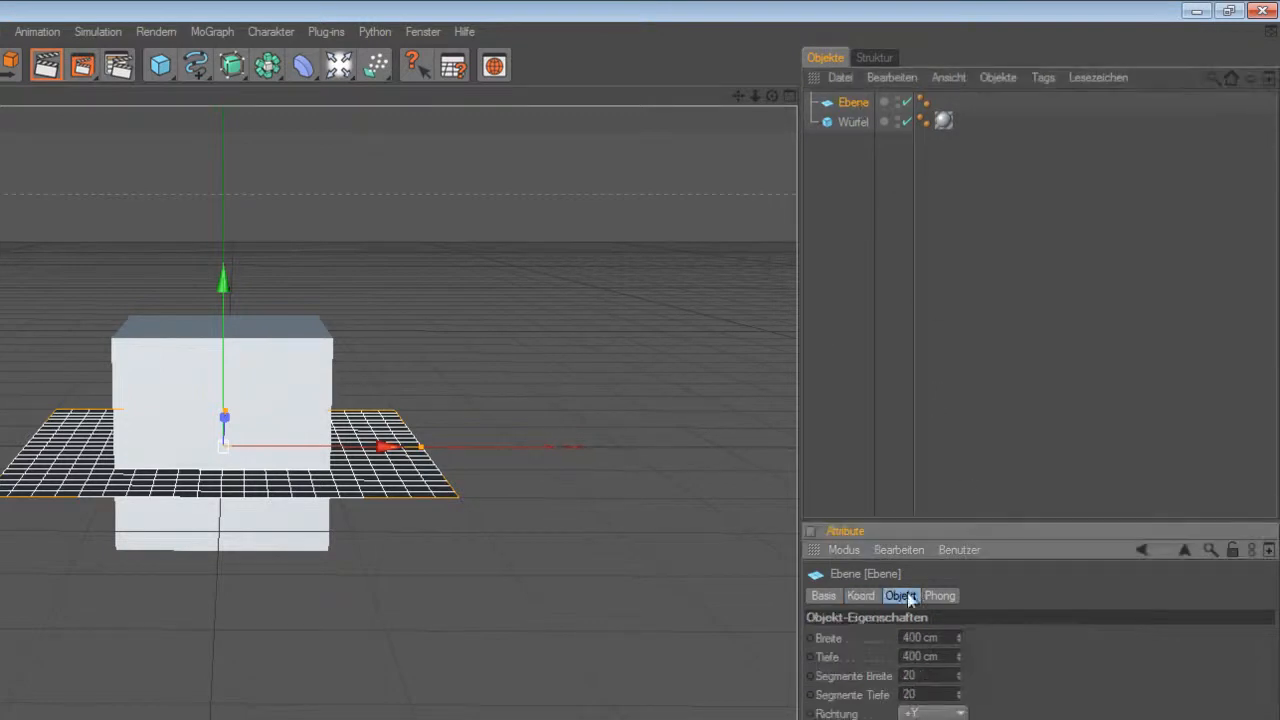
pyautogui.click(940, 637)
pyautogui.write('2000')
pyautogui.press('Return')
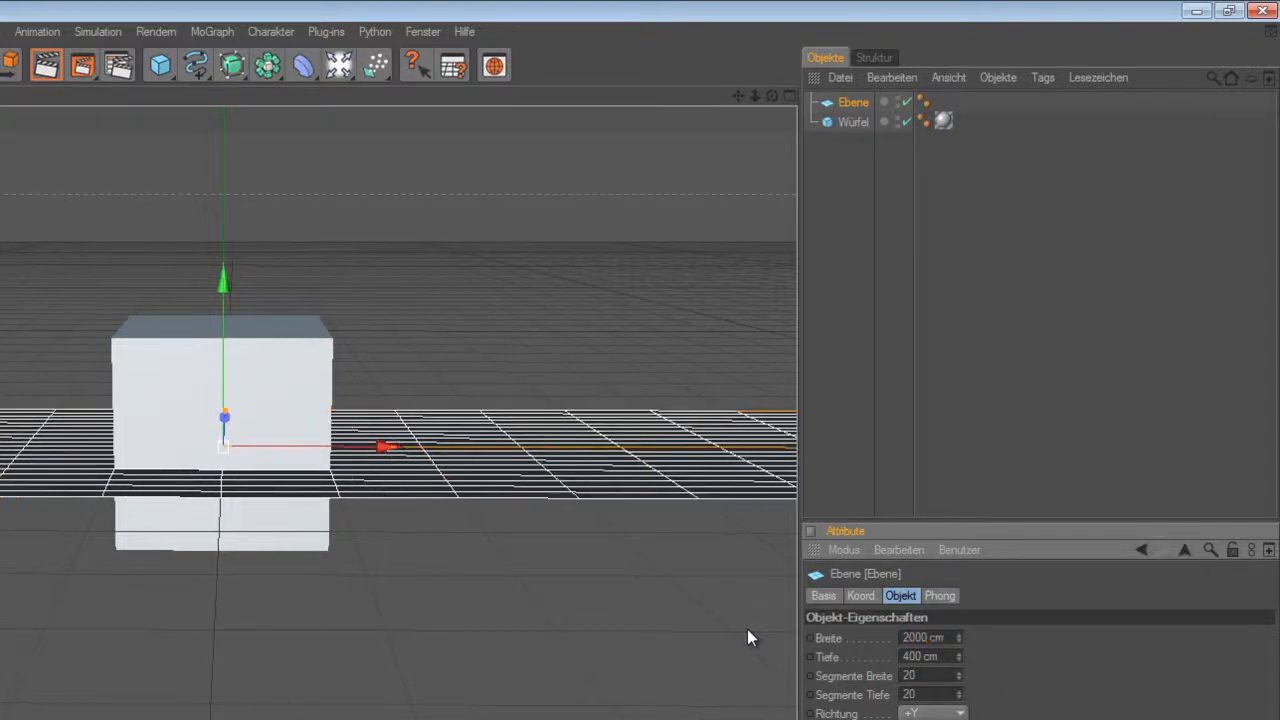
# Set the plane's Tiefe to 2000 cm
pyautogui.click(940, 656)
pyautogui.write('200000')
pyautogui.press('Return')
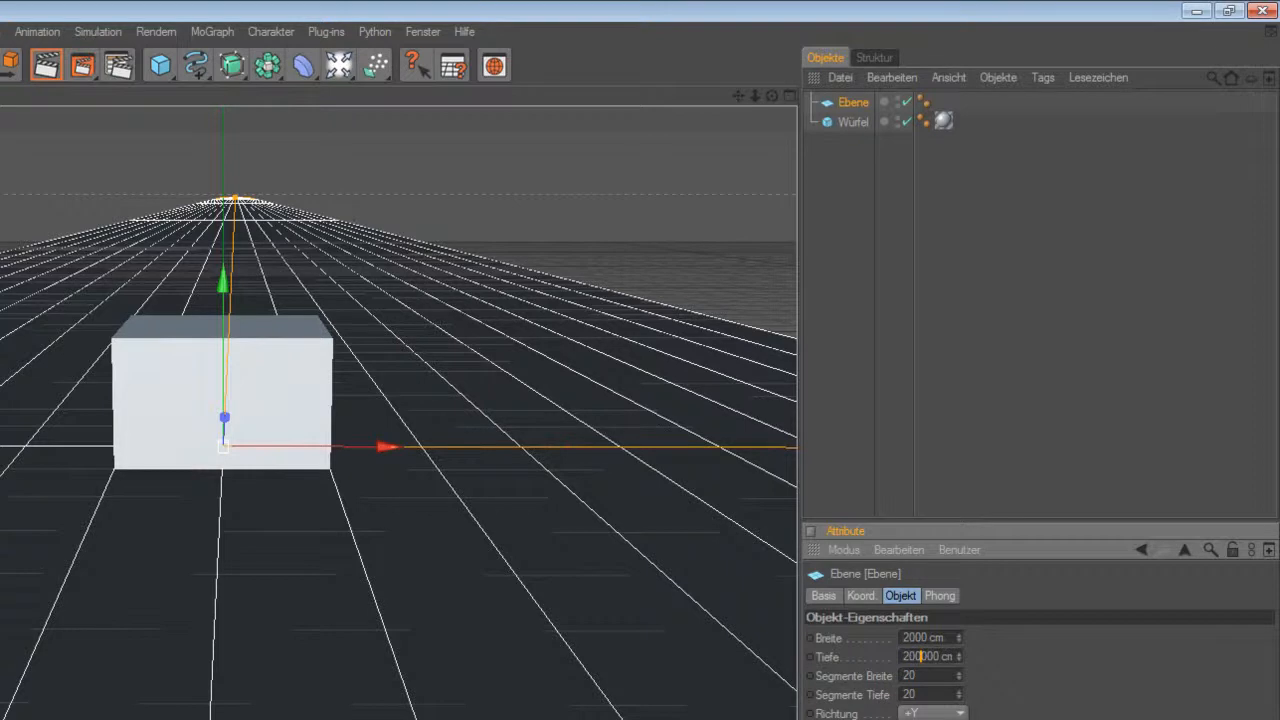
pyautogui.press('Return')
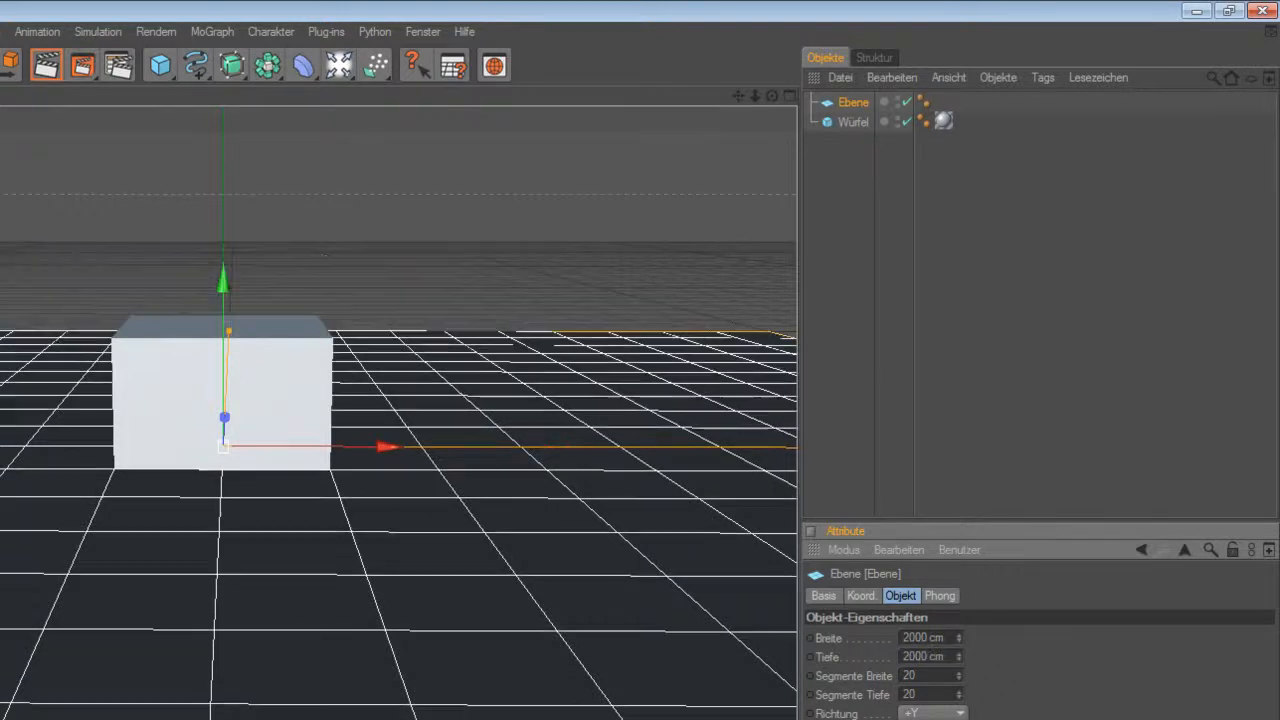
# Duplicate the plane and set the copy's pitch angle (W.P) to 90° to stand it upright
pyautogui.click(857, 105)
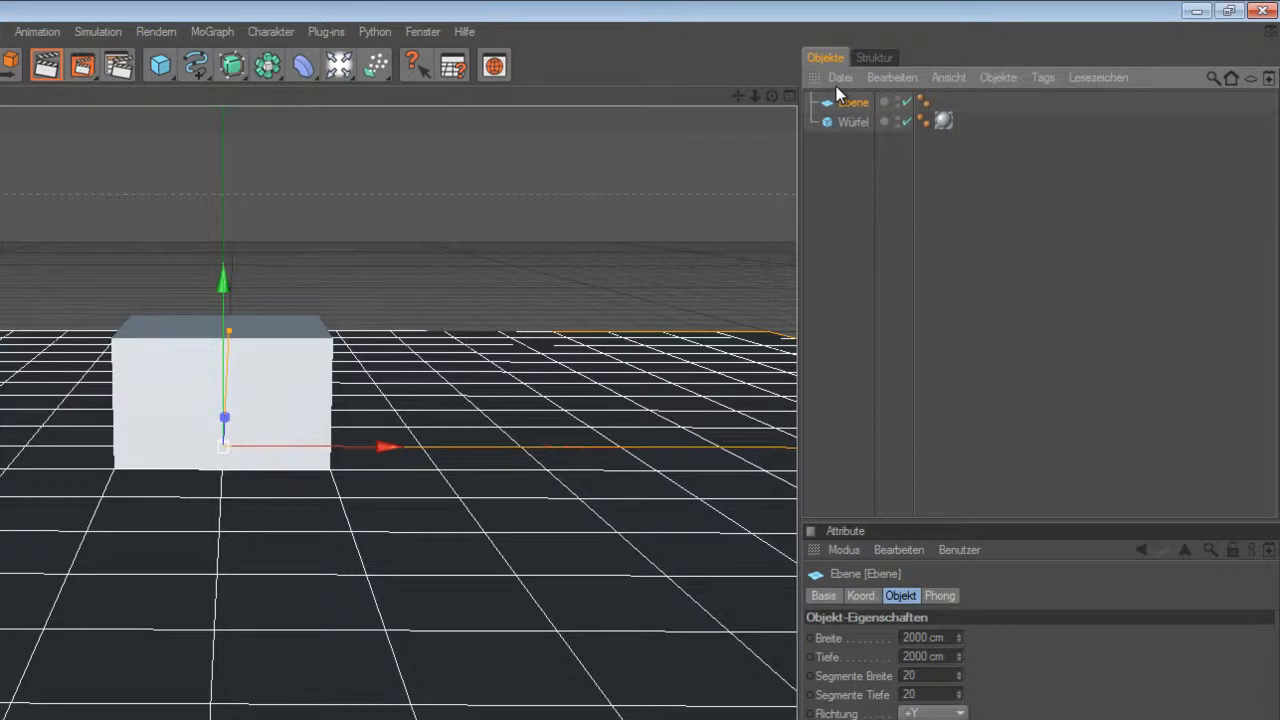
pyautogui.hotkey('ctrl', 'v')
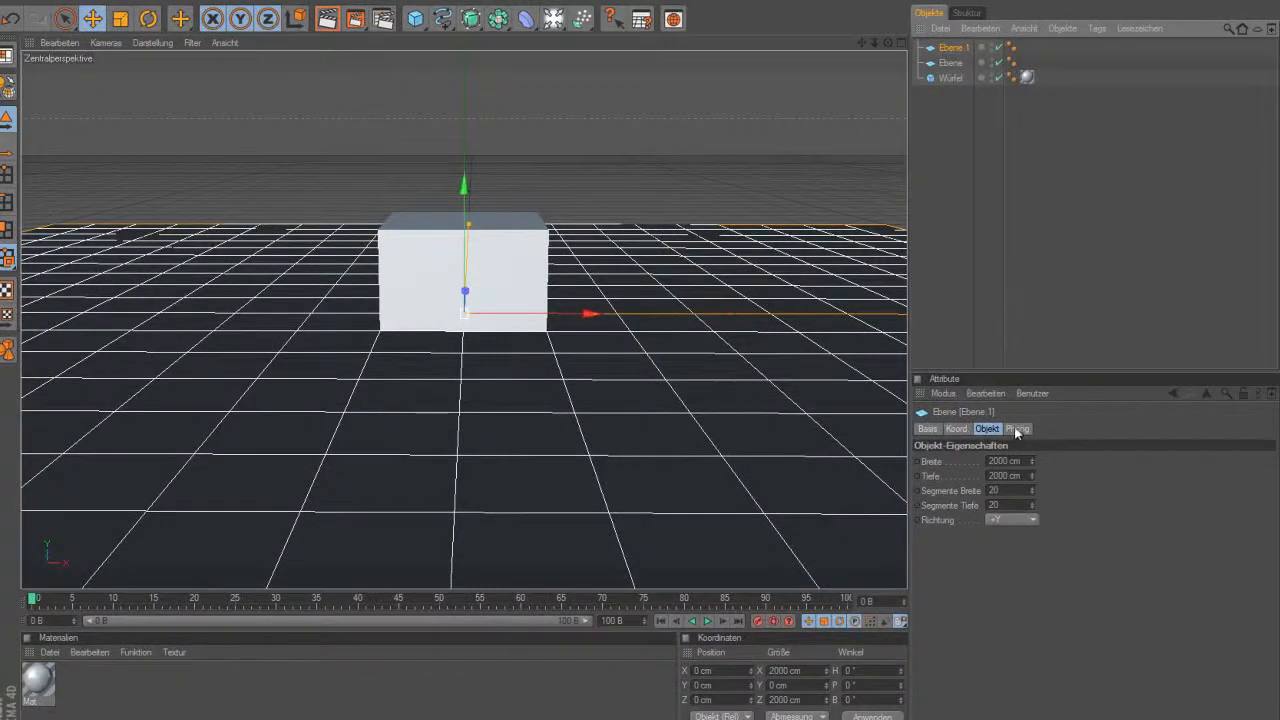
pyautogui.click(1017, 429)
pyautogui.click(957, 429)
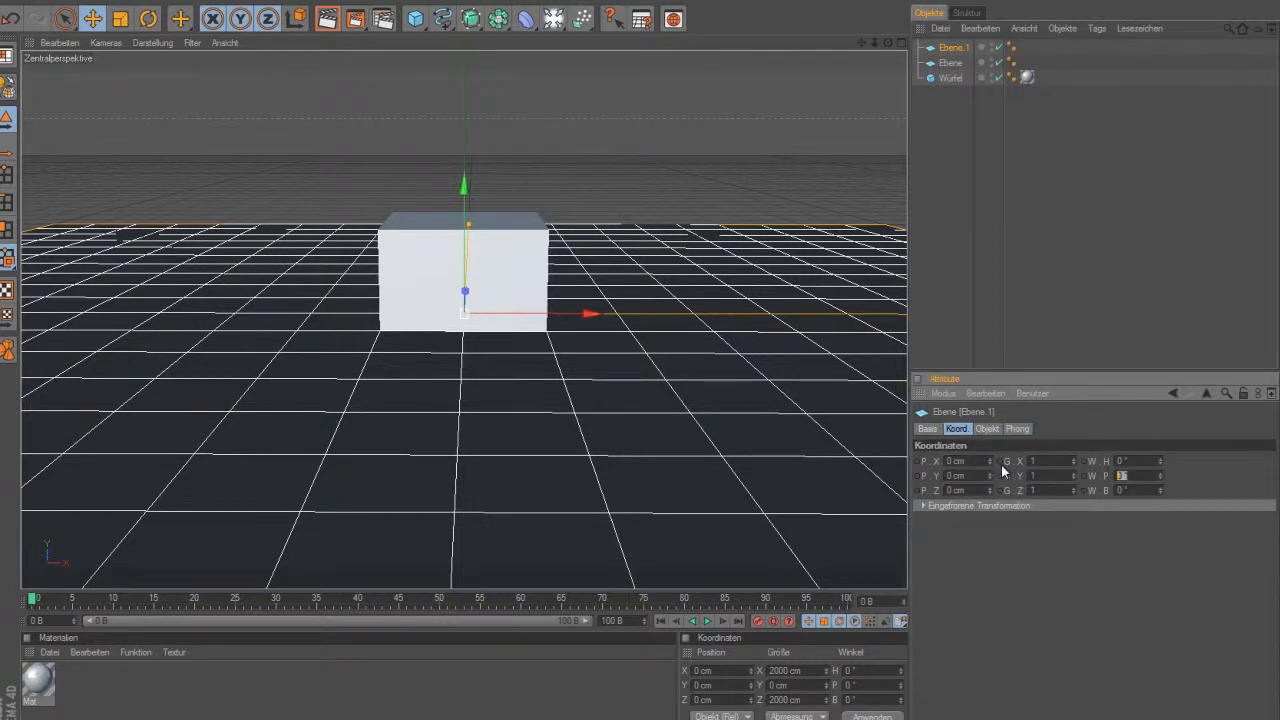
pyautogui.press('Tab')
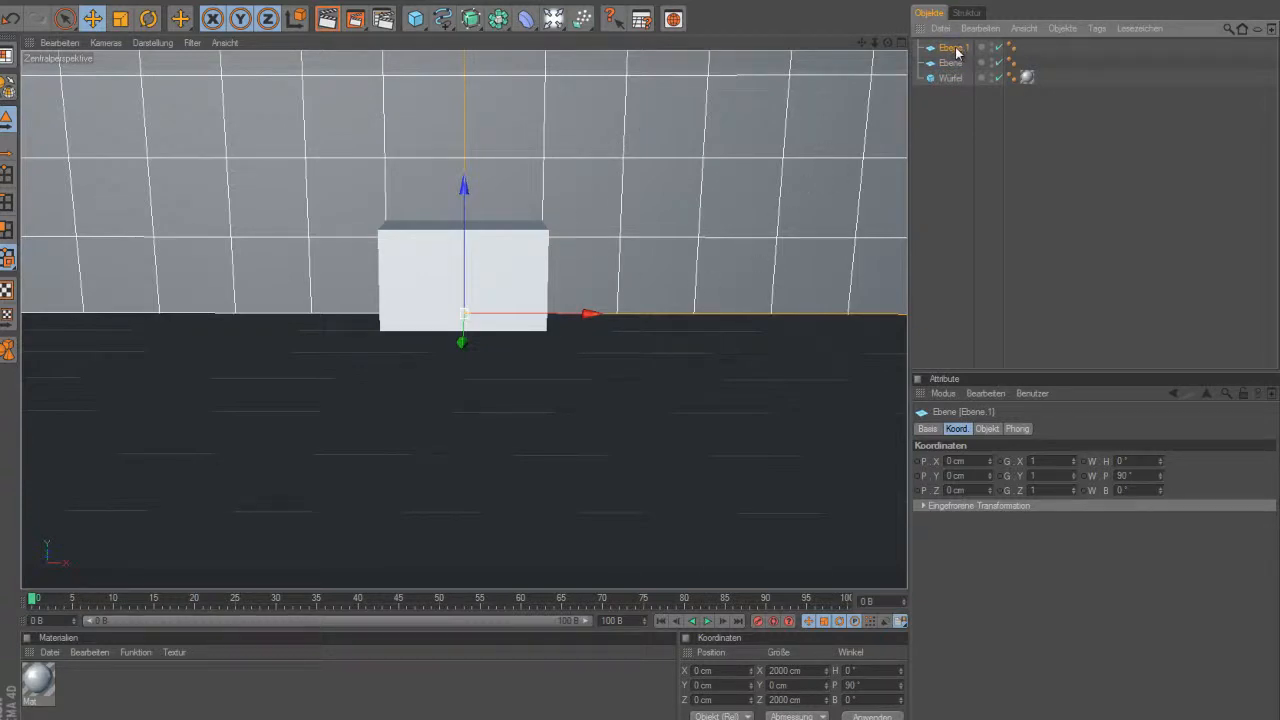
# Duplicate the upright plane and the floor plane once each, and switch to the four-view layout
pyautogui.hotkey('ctrl', 'v')
pyautogui.click(952, 80)
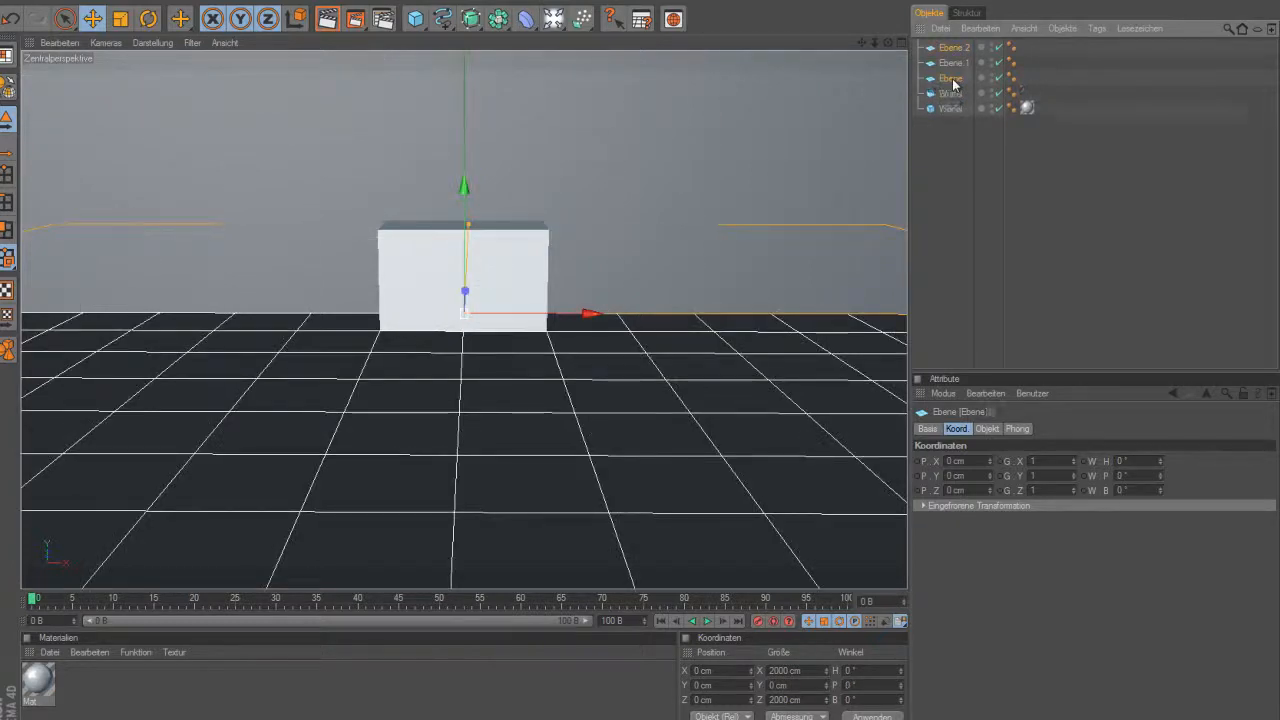
pyautogui.click(903, 45)
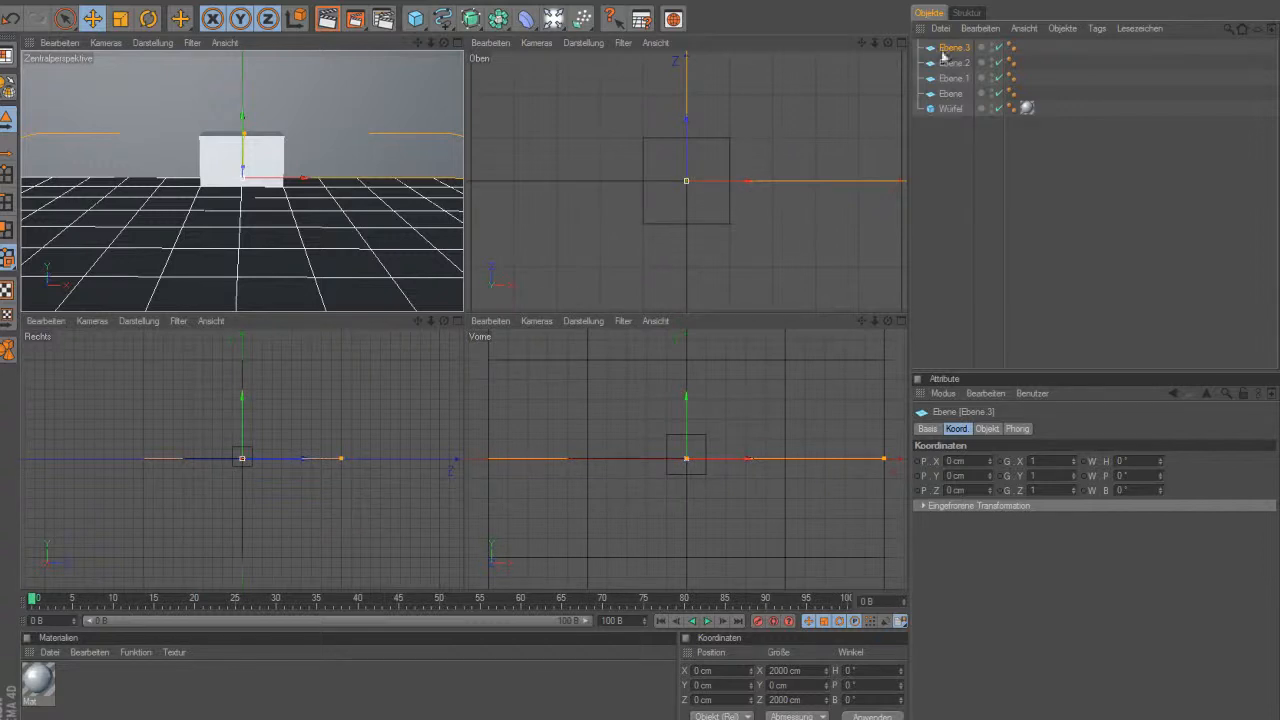
# Move the second upright plane, Ebene.2, along the Z axis to about -1156 cm
pyautogui.click(951, 203)
pyautogui.click(956, 94)
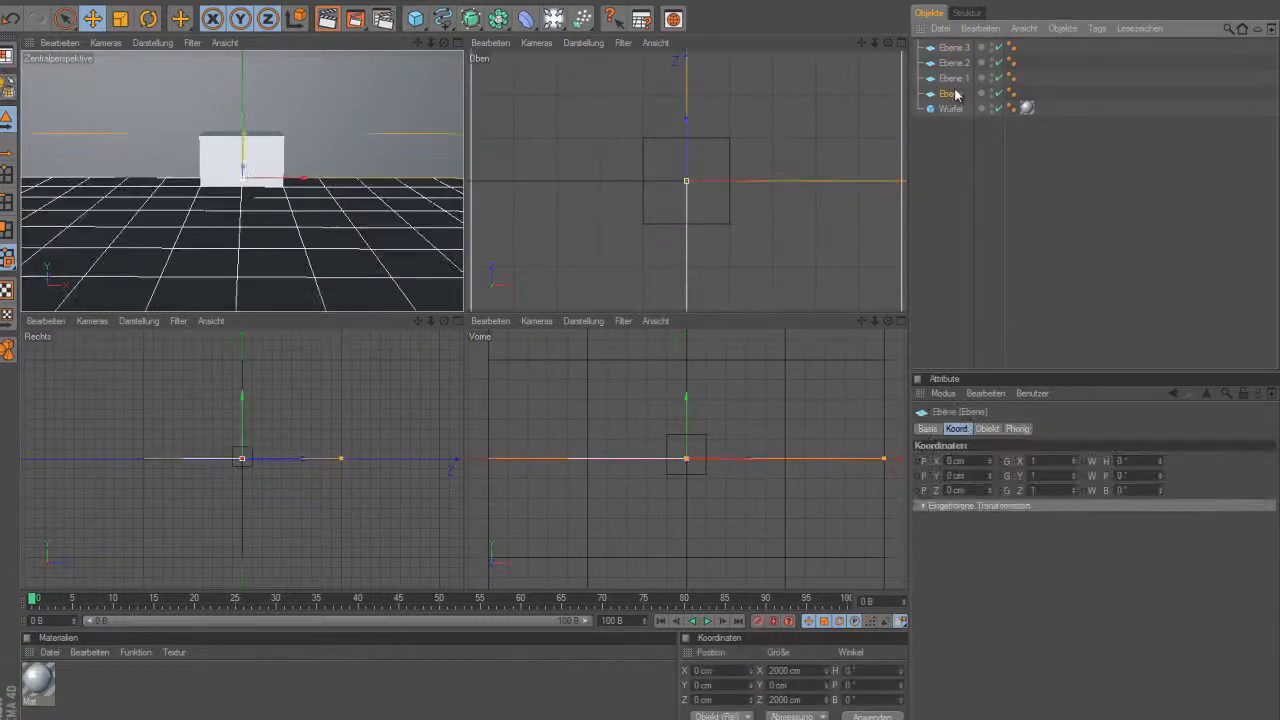
pyautogui.click(955, 80)
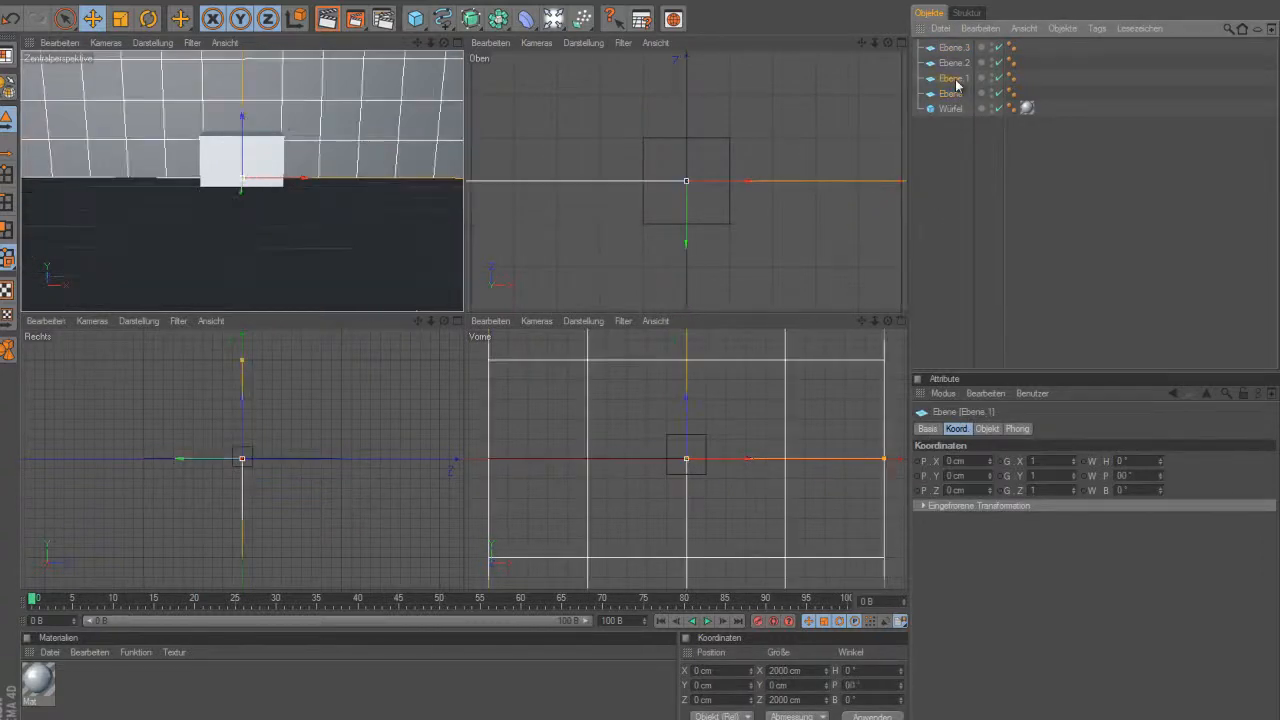
pyautogui.click(958, 94)
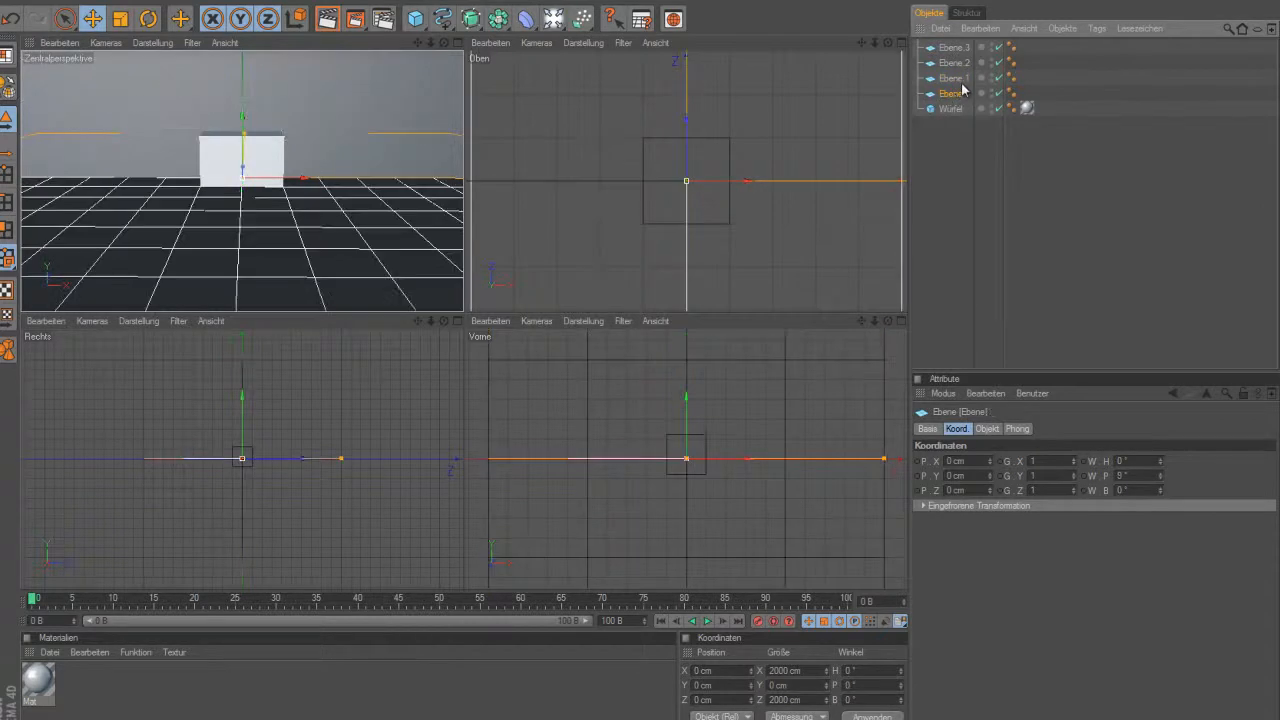
pyautogui.click(958, 79)
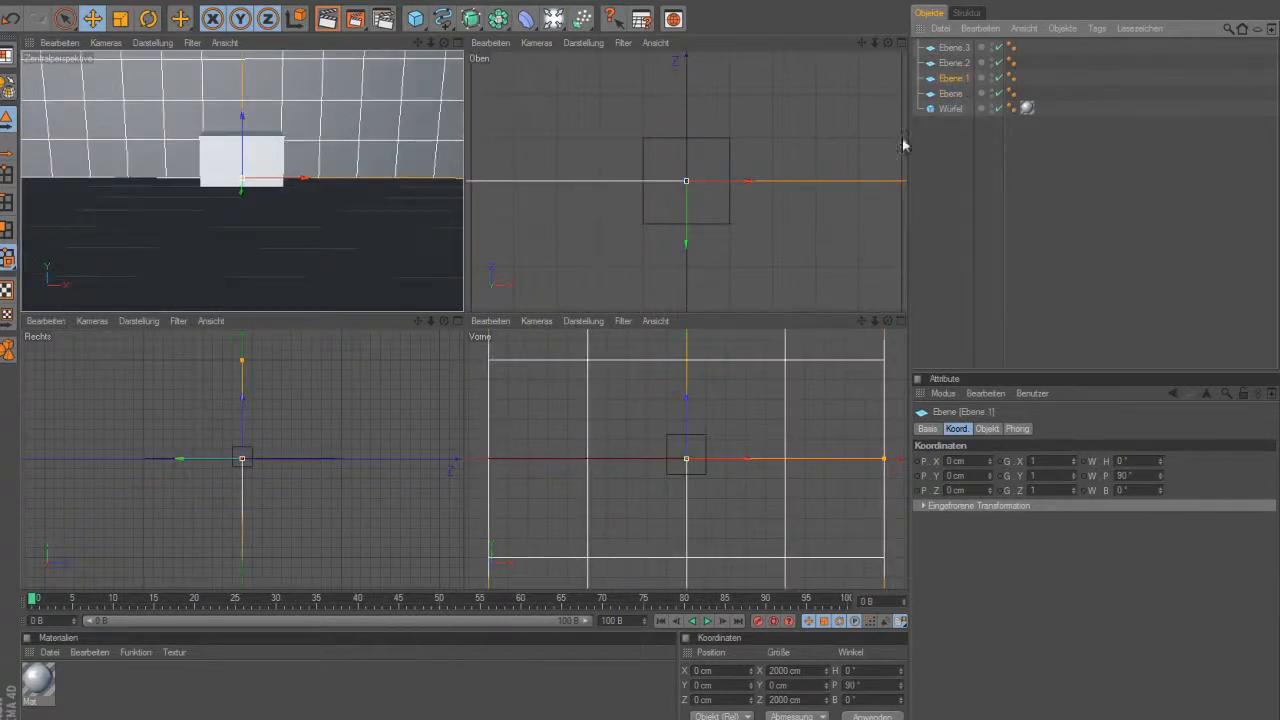
pyautogui.click(958, 63)
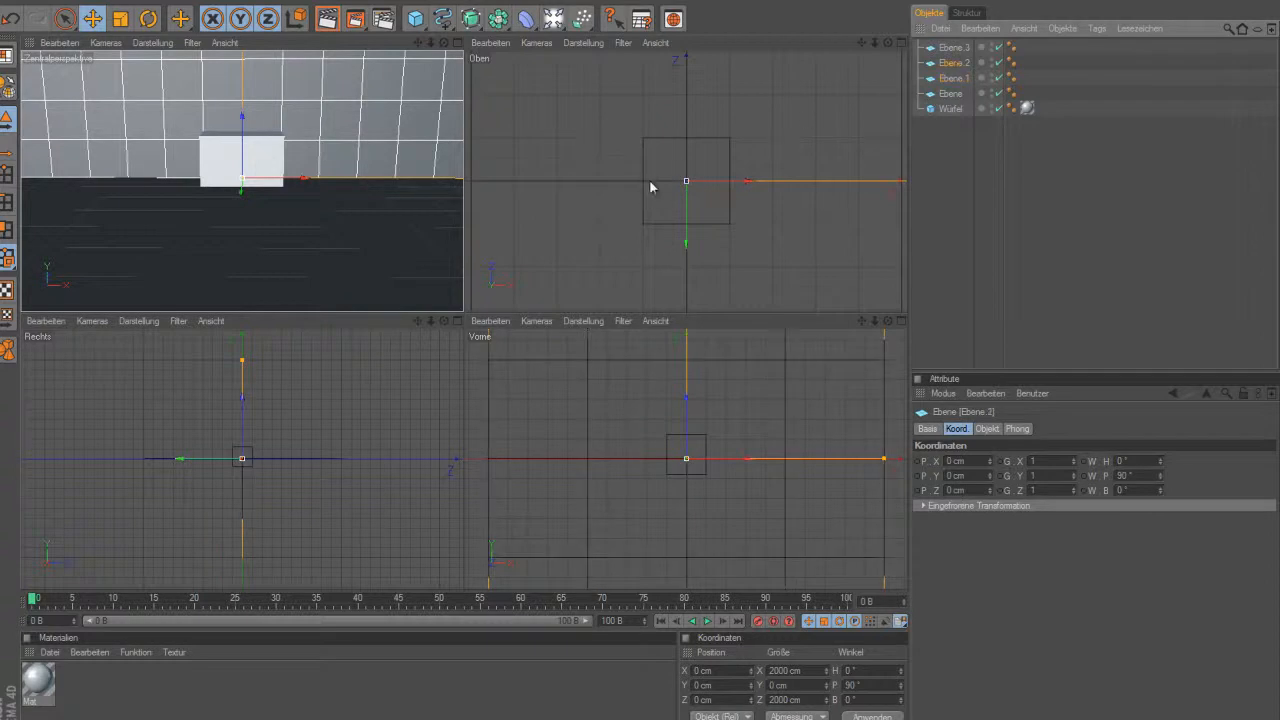
pyautogui.click(950, 50)
pyautogui.click(962, 65)
pyautogui.moveTo(688, 243); pyautogui.dragTo(636, 318)
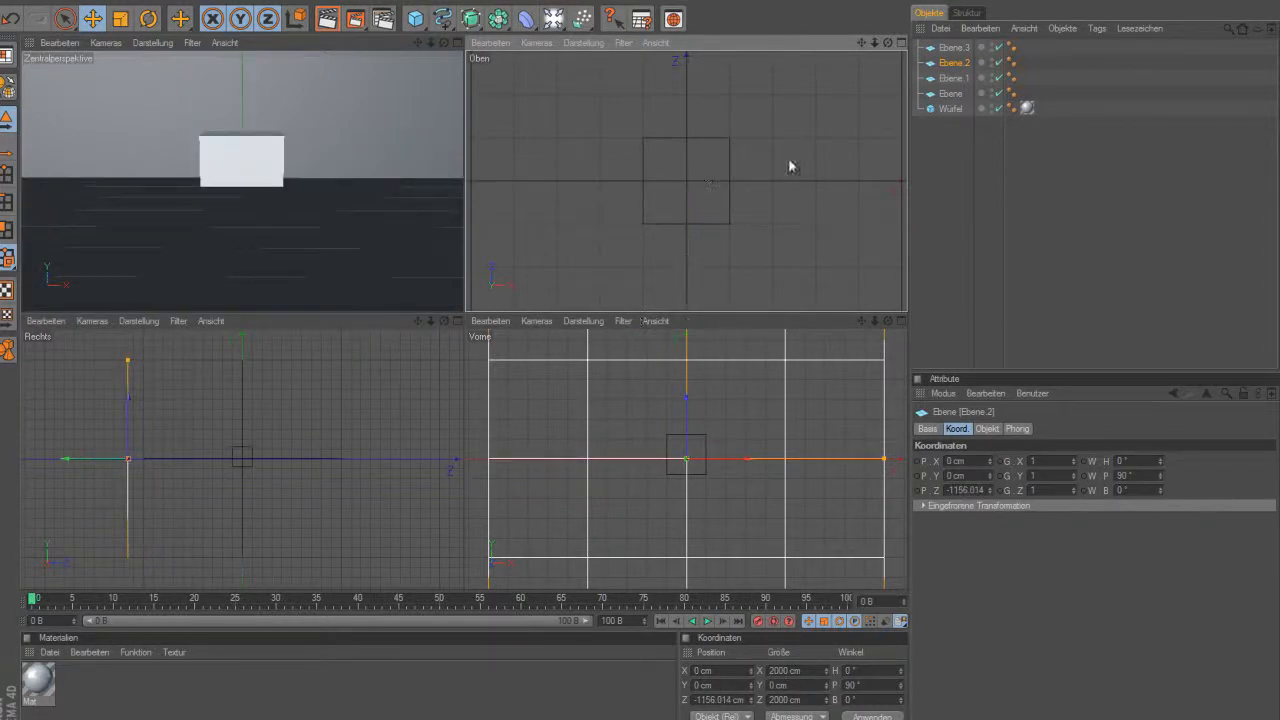
# Move the duplicated floor plane, Ebene.3, up along the Y axis to about 396.7 cm as a ceiling
pyautogui.click(940, 48)
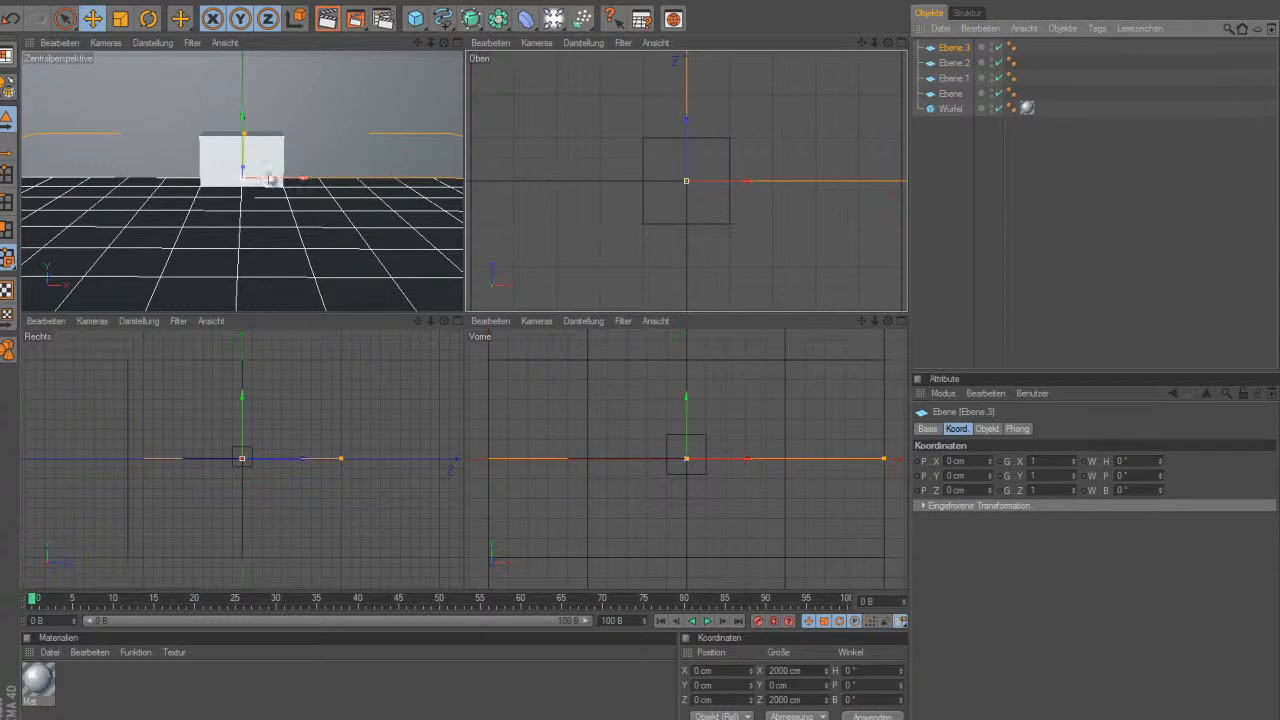
pyautogui.moveTo(244, 120); pyautogui.dragTo(464, 316)
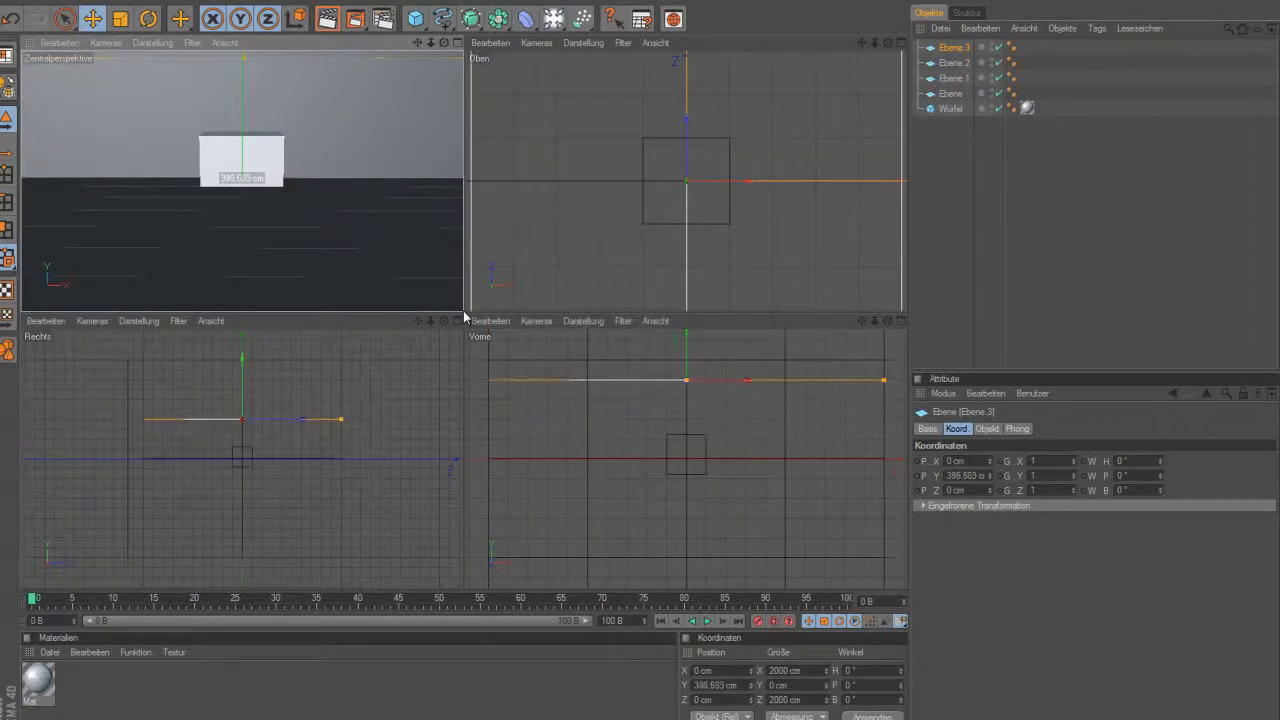
pyautogui.click(456, 42)
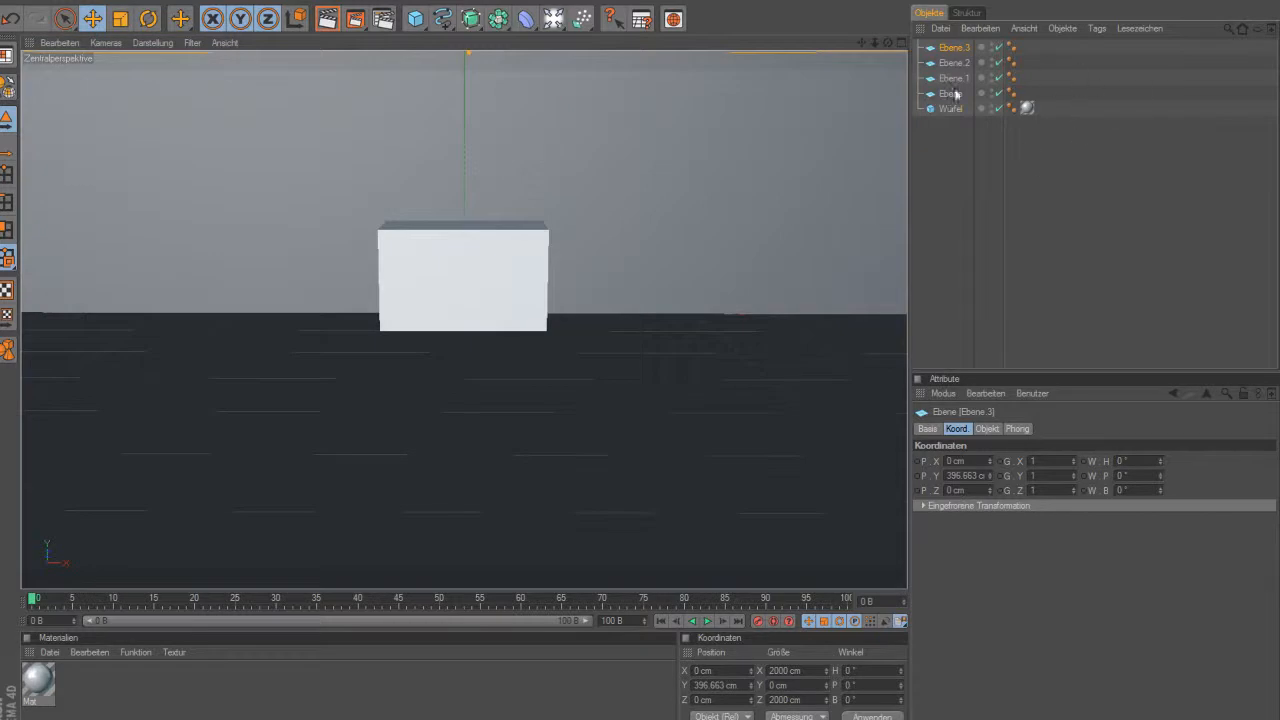
# Move the cube to about -267.6 cm on the Z axis and 145.6 cm on the Y axis
pyautogui.click(952, 109)
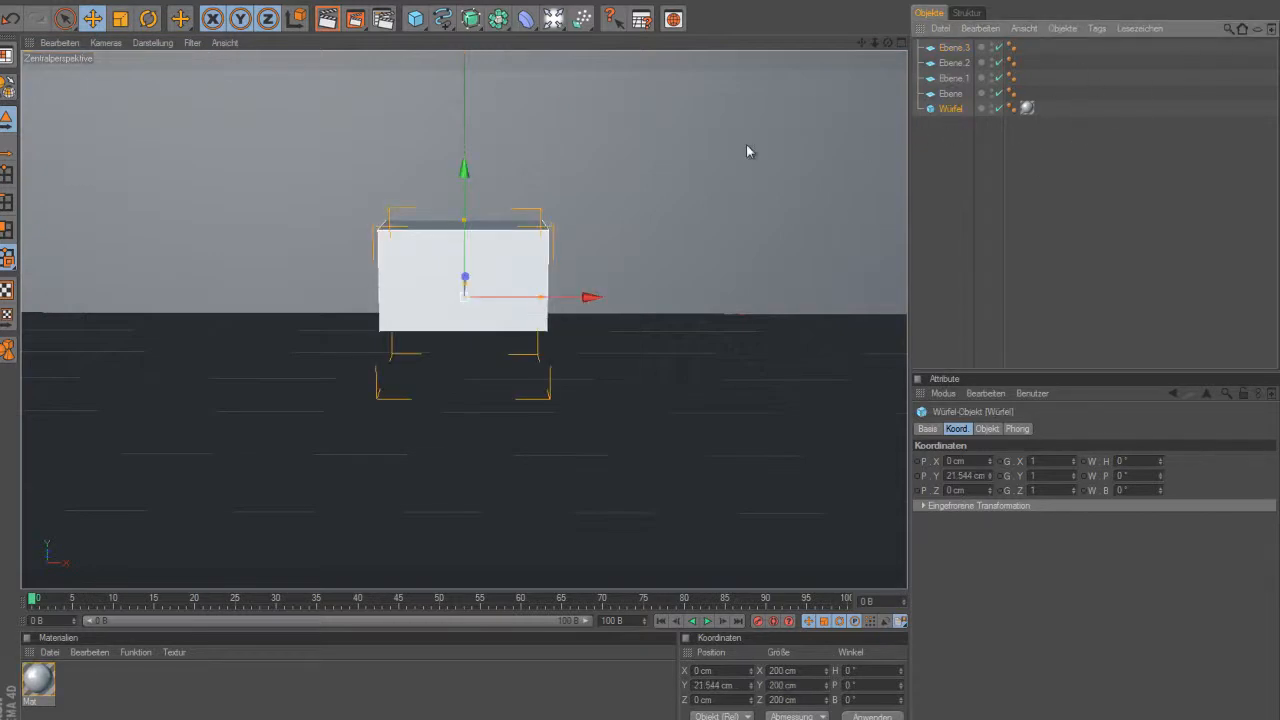
pyautogui.click(900, 42)
pyautogui.moveTo(689, 120); pyautogui.dragTo(686, 235)
pyautogui.moveTo(242, 134); pyautogui.dragTo(242, 72)
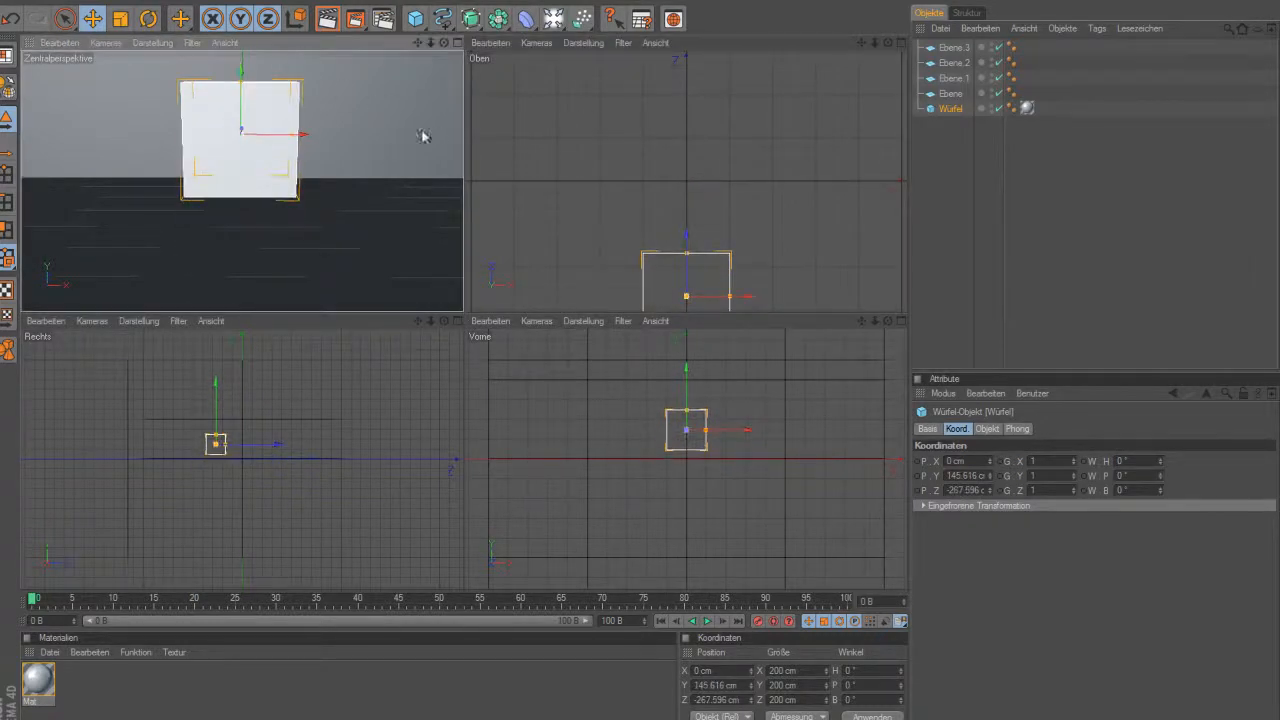
pyautogui.click(458, 43)
# Create a new material and set its colour to pure red (R 255, G 0, B 0)
pyautogui.click(951, 152)
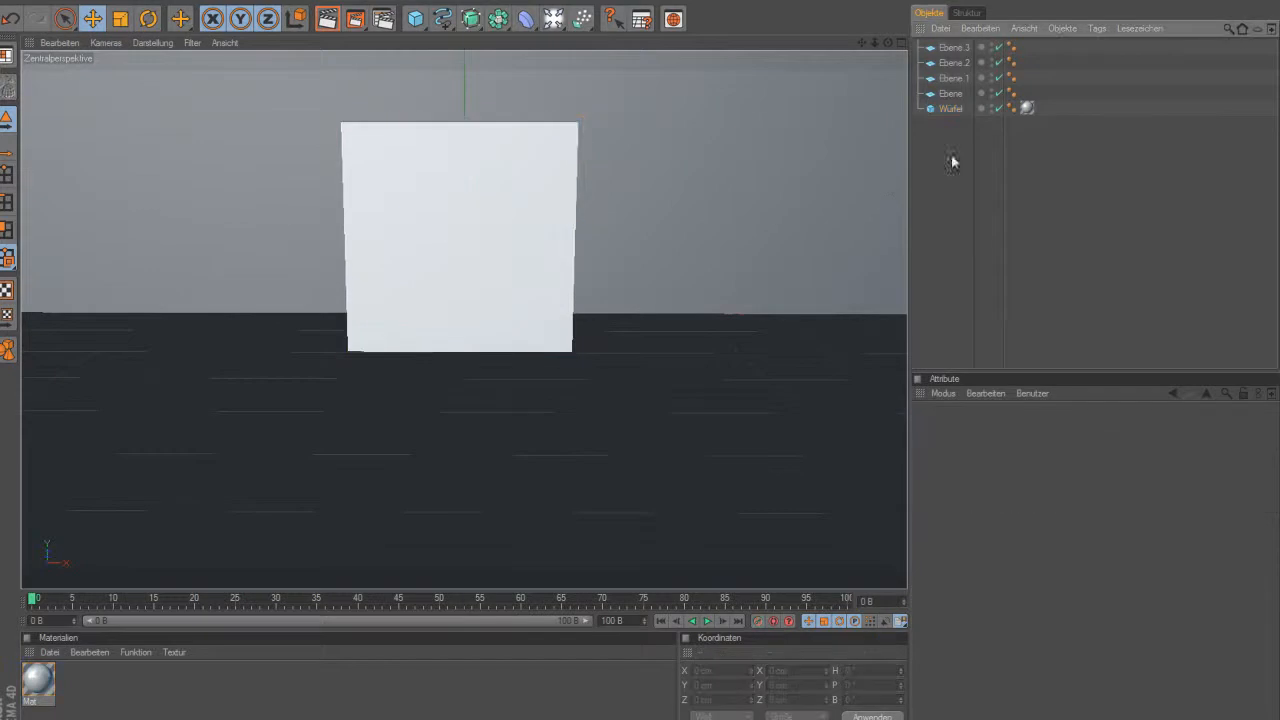
pyautogui.click(50, 652)
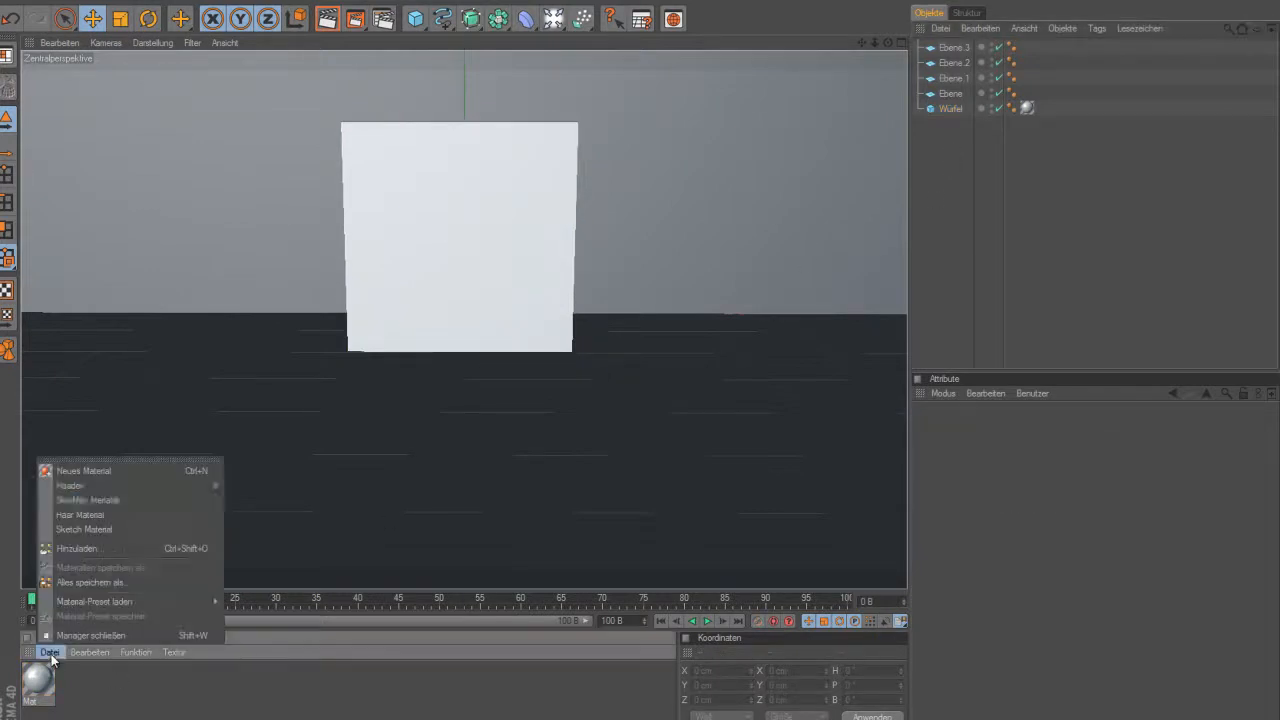
pyautogui.click(117, 471)
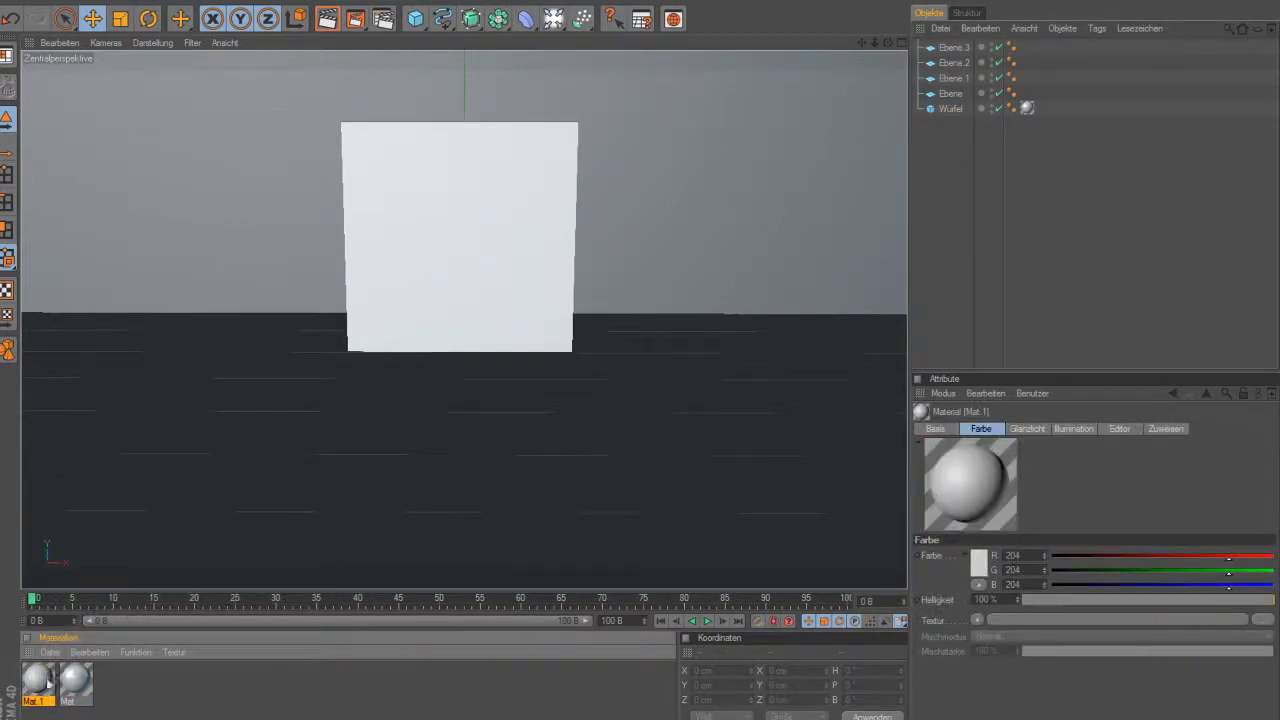
pyautogui.doubleClick(37, 680)
pyautogui.click(238, 233)
pyautogui.moveTo(468, 168); pyautogui.dragTo(558, 131)
pyautogui.moveTo(697, 131); pyautogui.dragTo(753, 126)
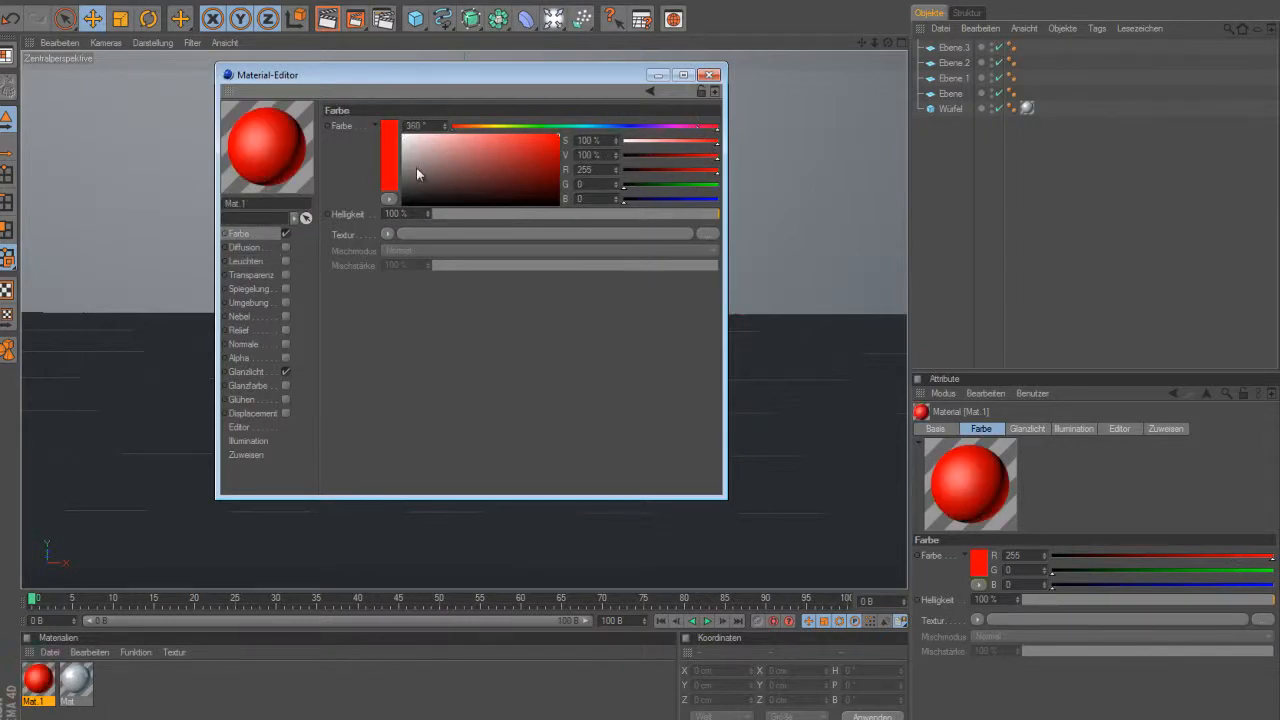
# Enable reflection (Spiegelung) on the red material with a brightness of 30 %
pyautogui.click(263, 288)
pyautogui.click(285, 289)
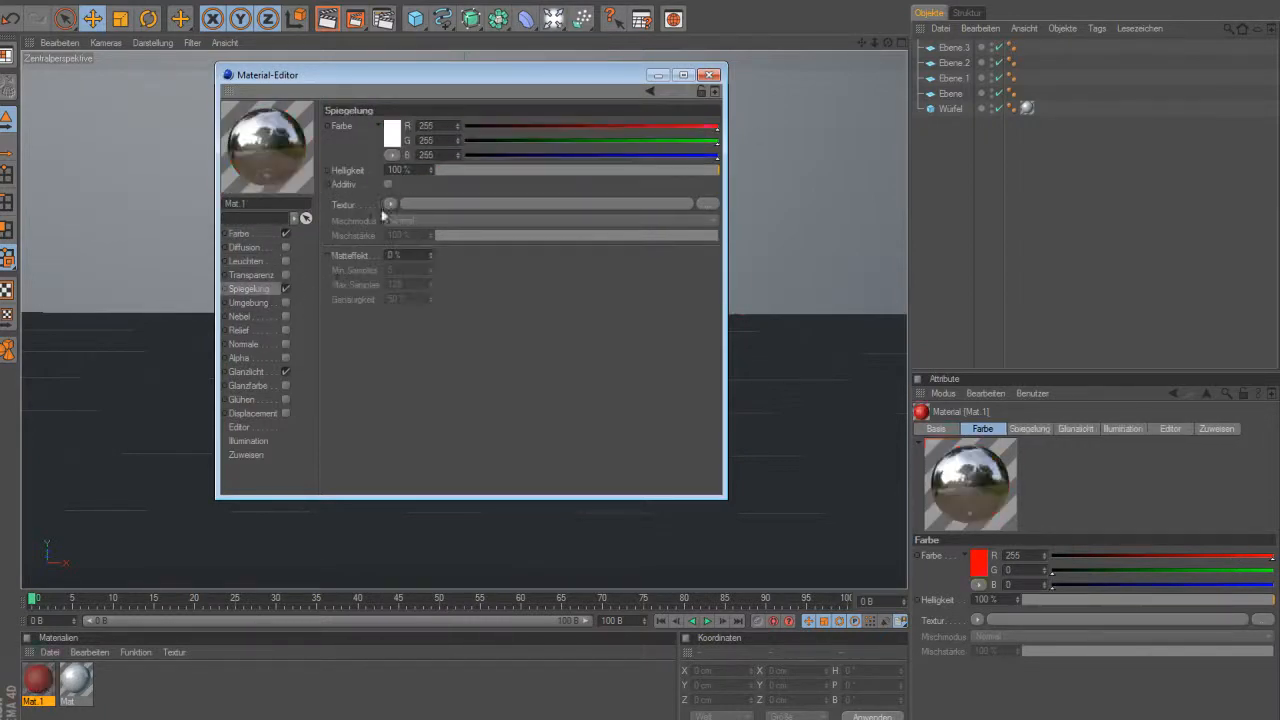
pyautogui.write('30')
pyautogui.press('Return')
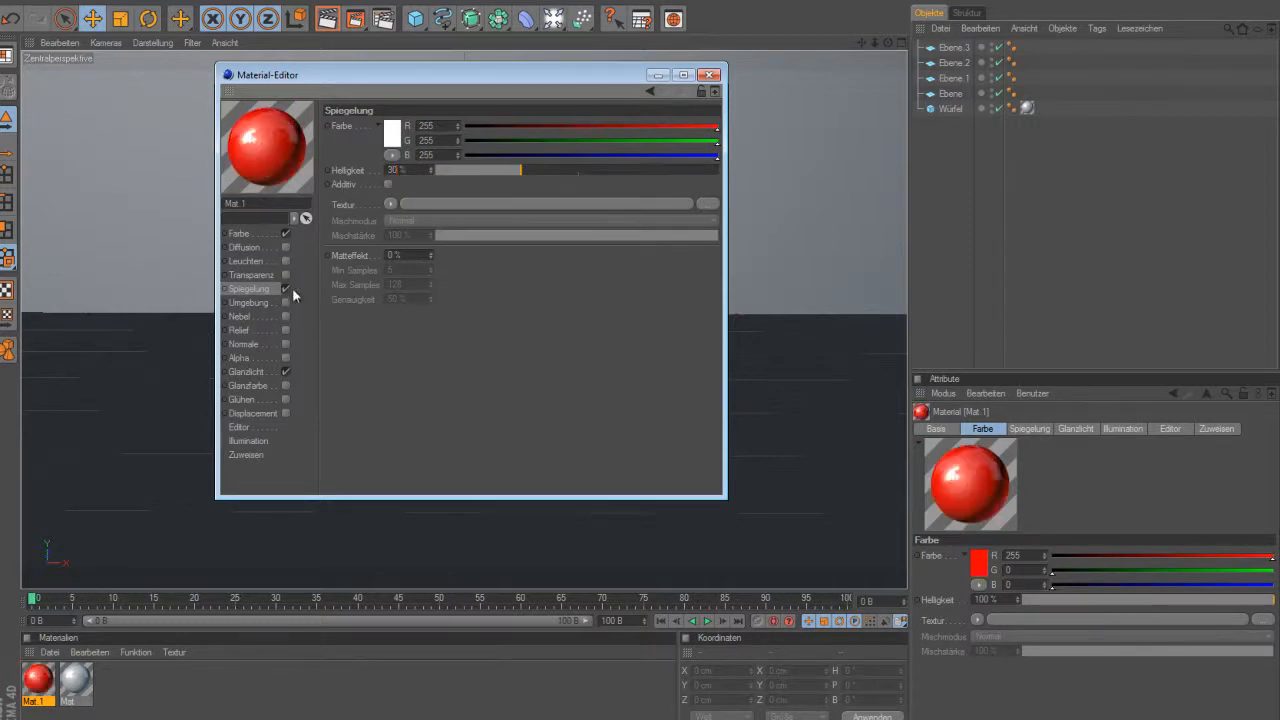
# Enable luminance (Leuchten) on the red material with a brightness of 15 %, and close the material editor
pyautogui.click(262, 260)
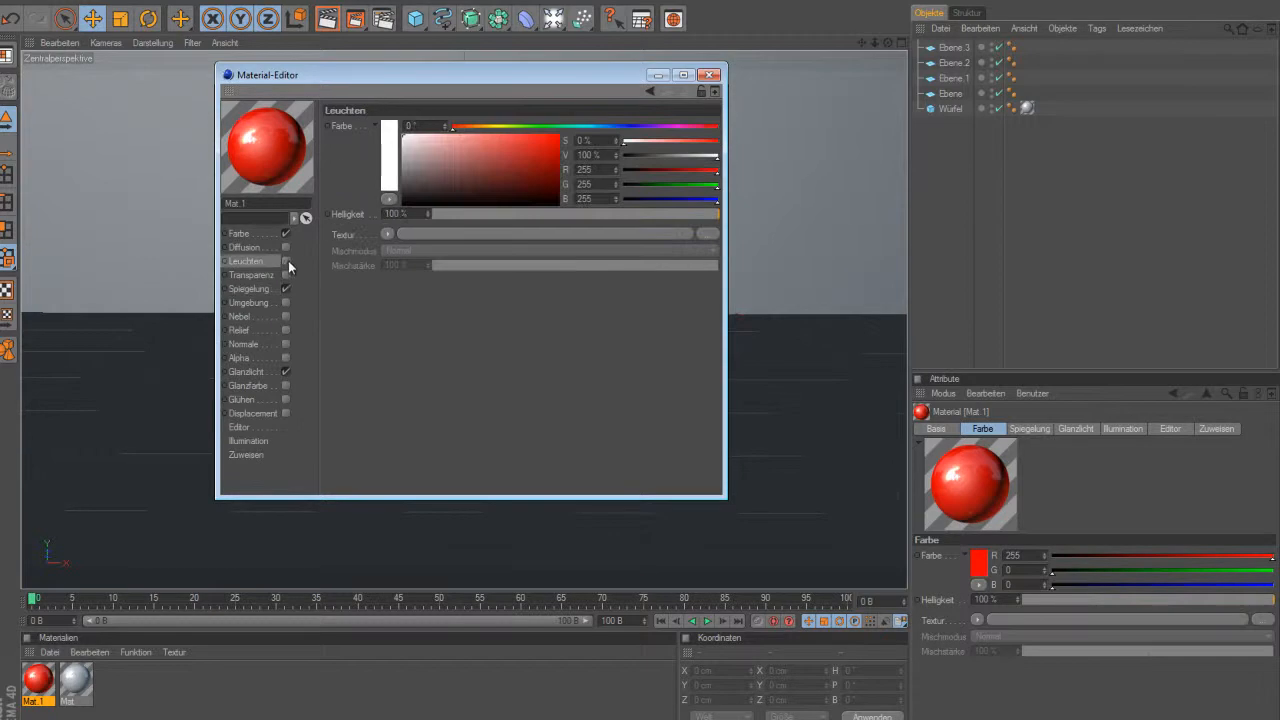
pyautogui.click(286, 261)
pyautogui.doubleClick(411, 214)
pyautogui.write('15')
pyautogui.press('Return')
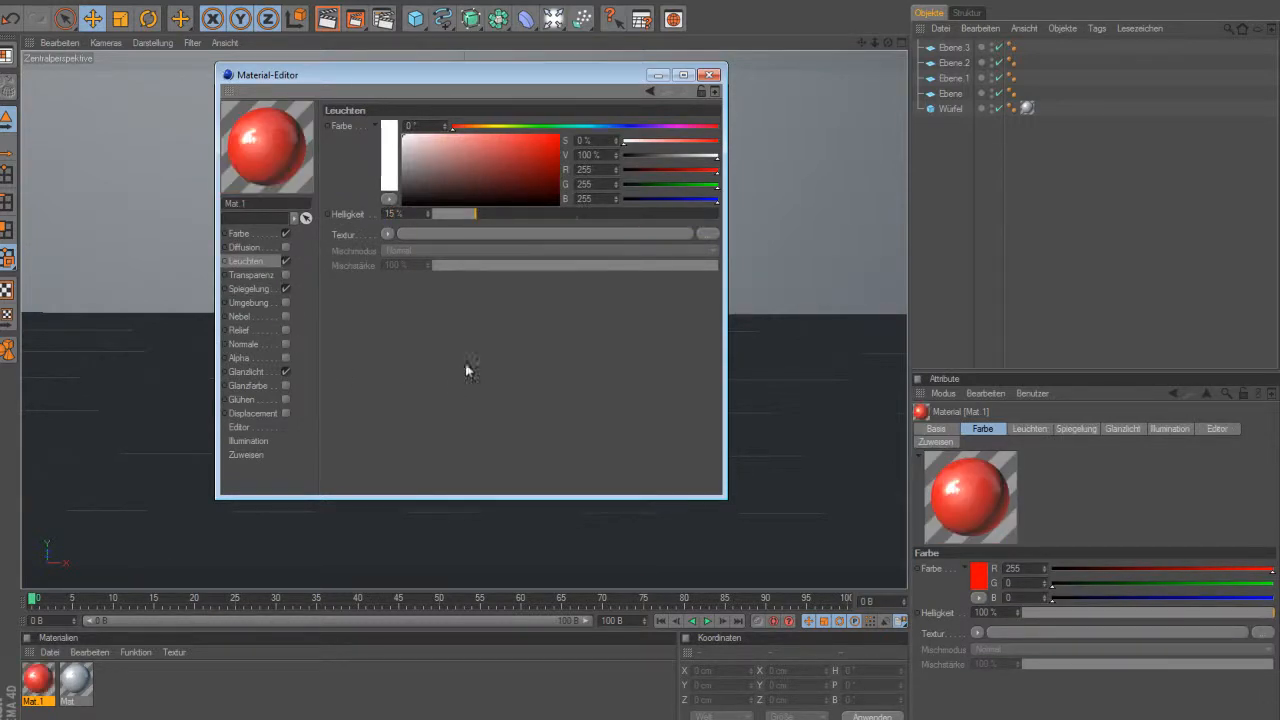
pyautogui.click(709, 75)
# Apply the red material Mat.1 to the floor plane Ebene and the upright plane Ebene.1
pyautogui.click(950, 94)
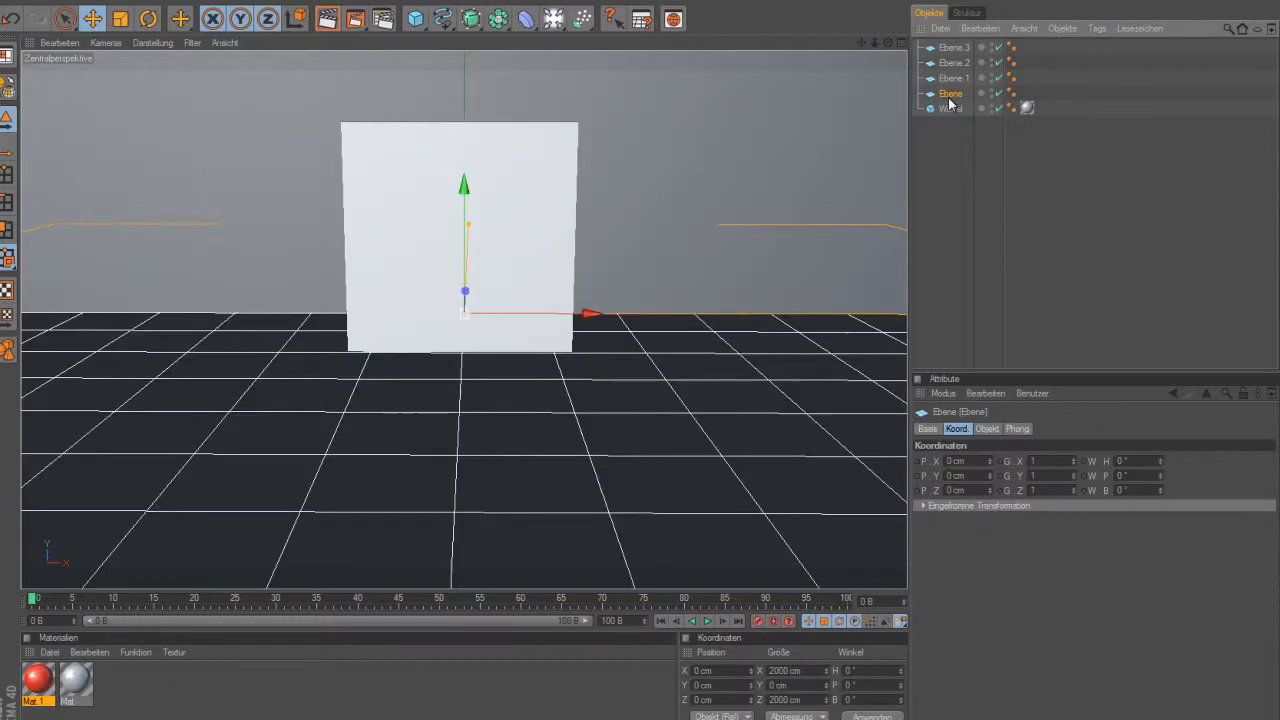
pyautogui.moveTo(43, 692); pyautogui.dragTo(955, 93)
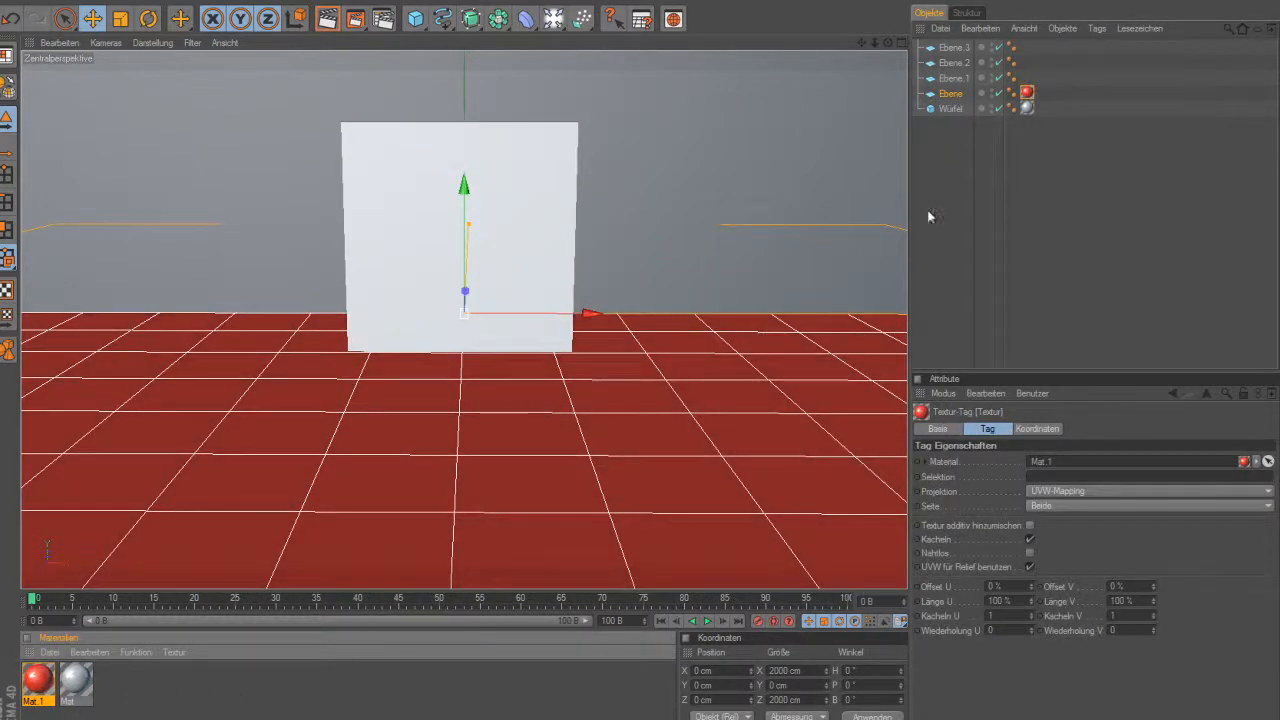
pyautogui.click(954, 79)
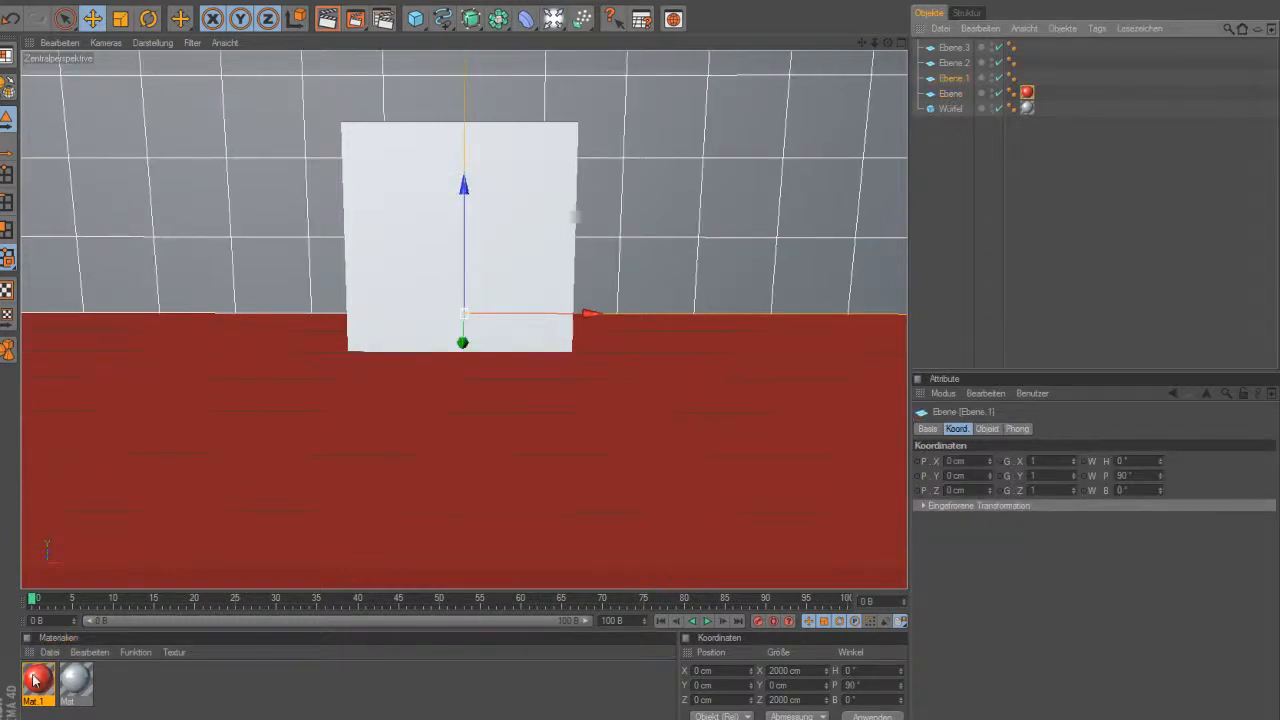
pyautogui.moveTo(38, 683); pyautogui.dragTo(960, 80)
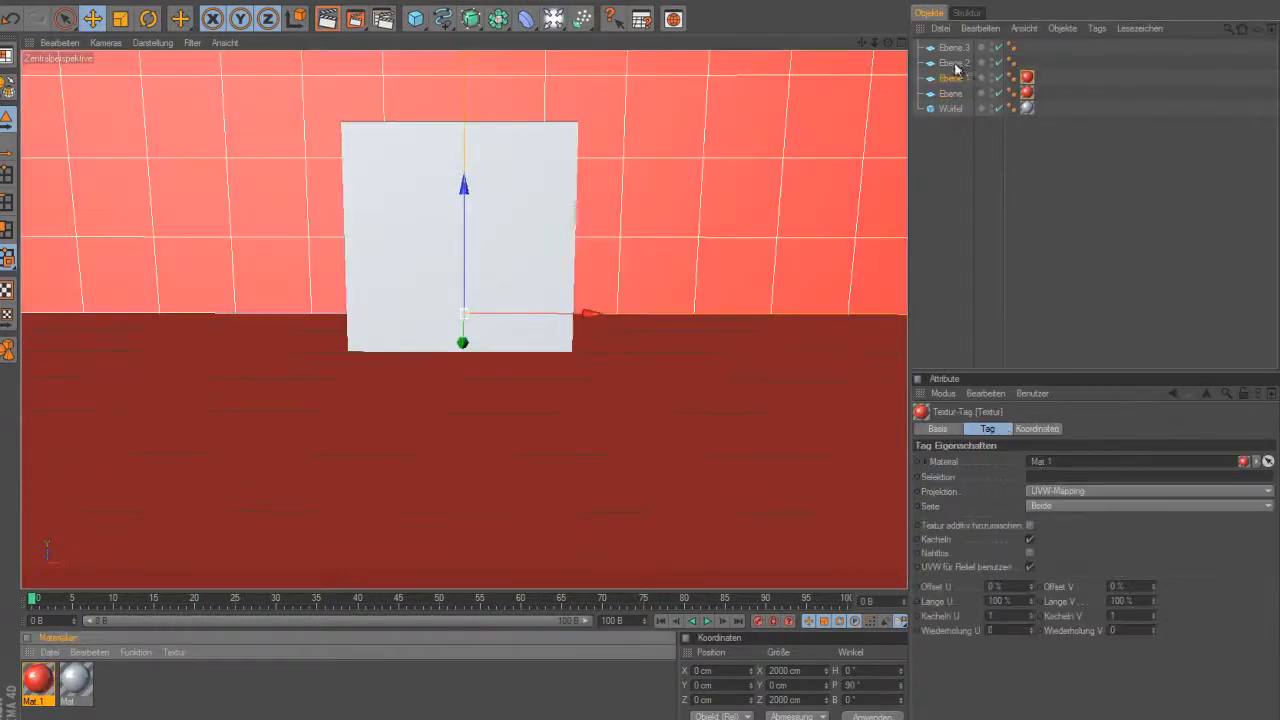
# Load the HDRI 001 material preset from the Prime HDRI materials
pyautogui.click(959, 60)
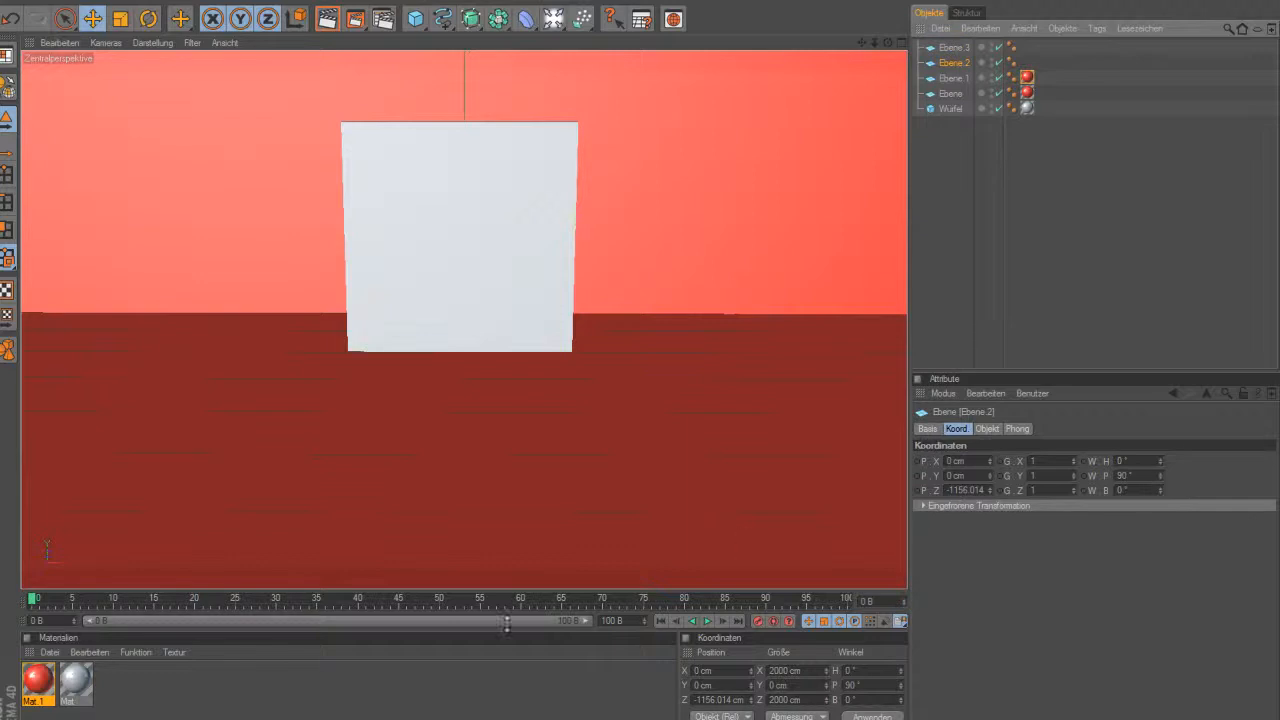
pyautogui.click(133, 672)
pyautogui.click(50, 652)
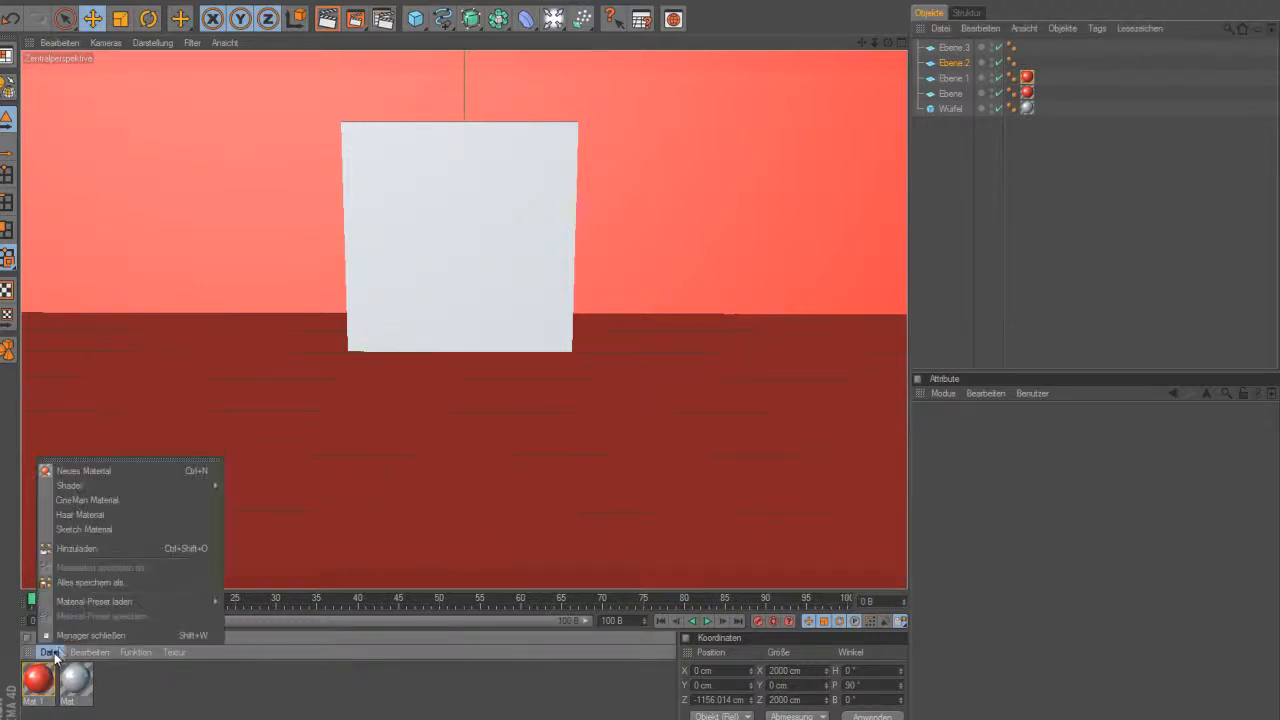
pyautogui.moveTo(91, 603)
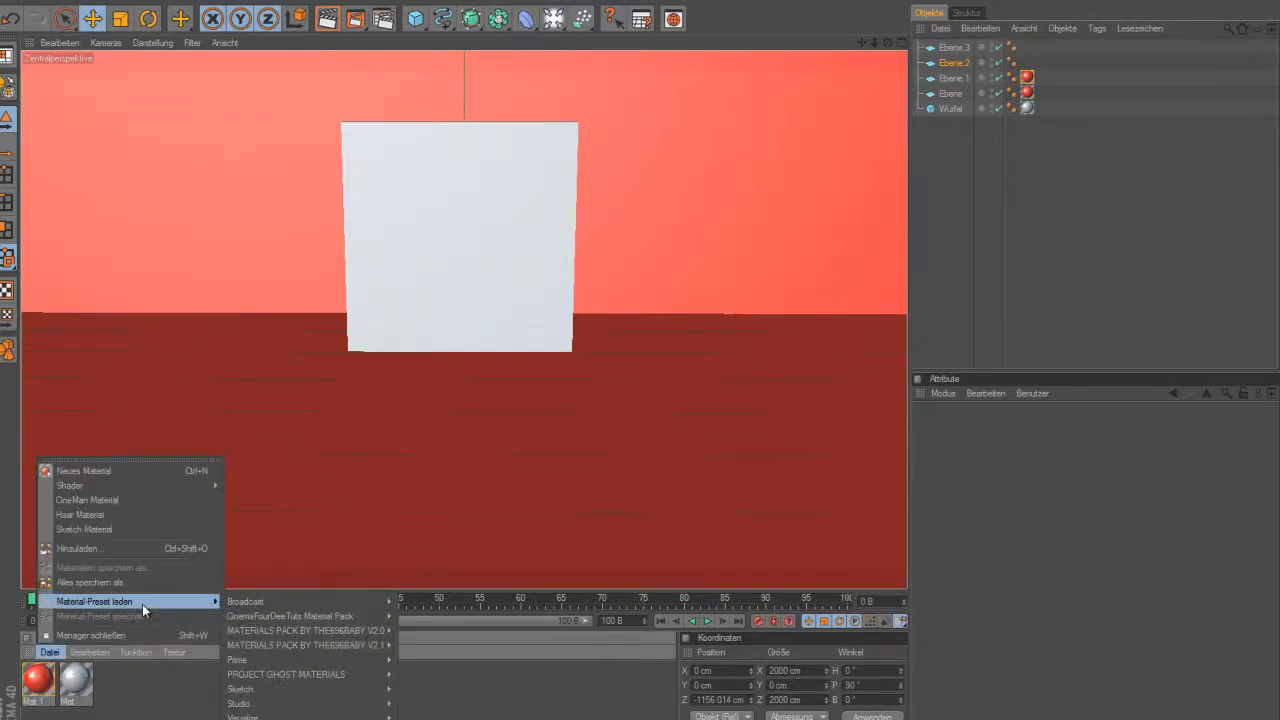
pyautogui.moveTo(286, 660)
pyautogui.moveTo(420, 664)
pyautogui.moveTo(465, 689)
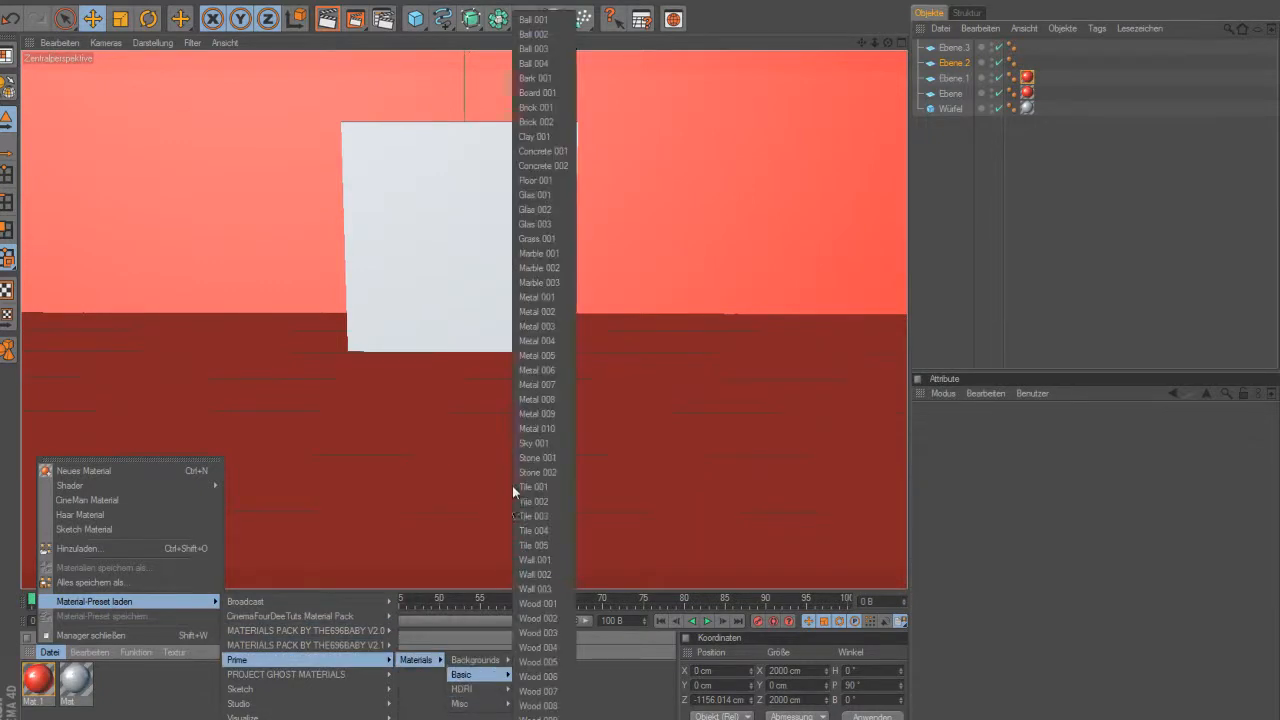
pyautogui.moveTo(504, 690)
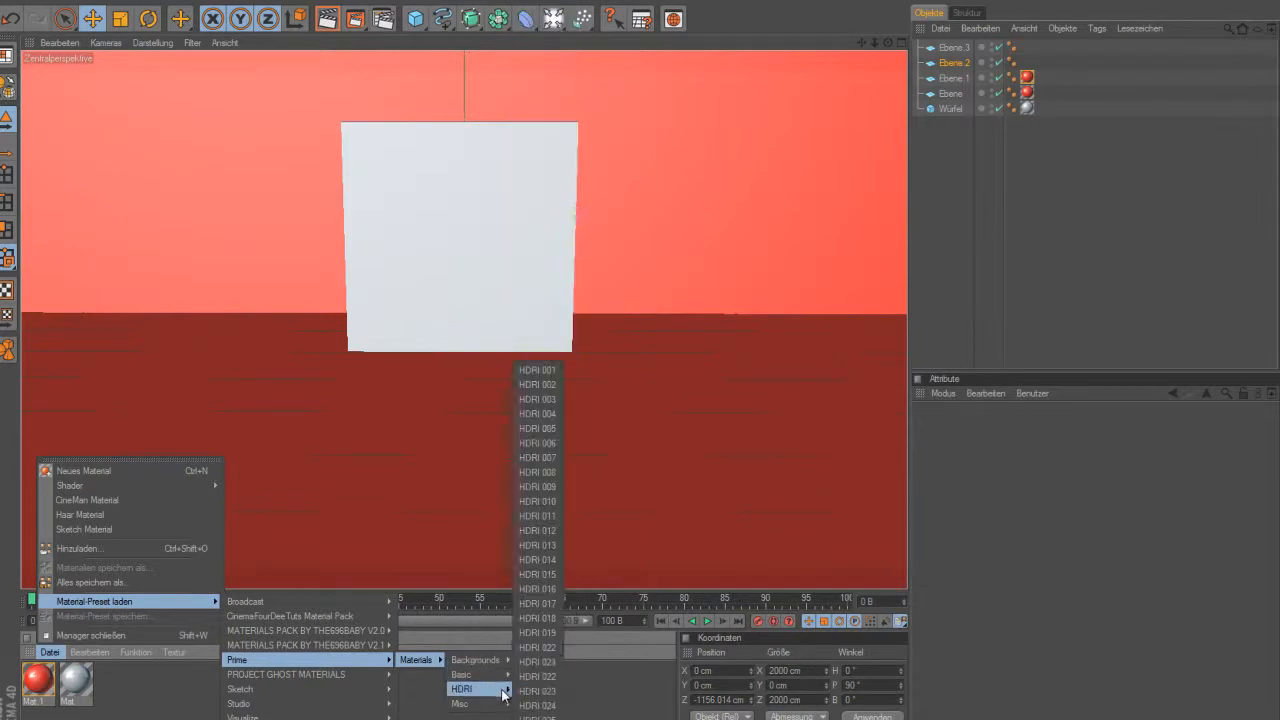
pyautogui.click(537, 370)
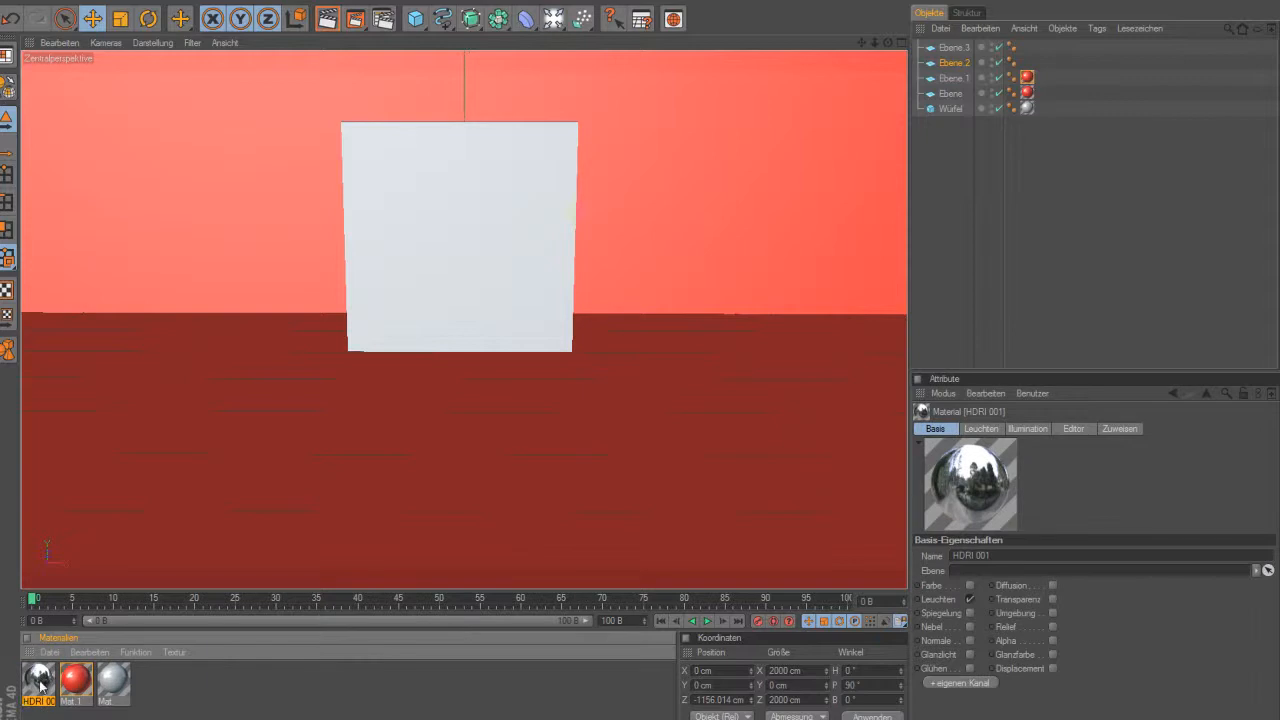
# Apply the HDRI 001 material to the ceiling plane Ebene.3 and the second upright plane Ebene.2
pyautogui.moveTo(40, 682); pyautogui.dragTo(957, 46)
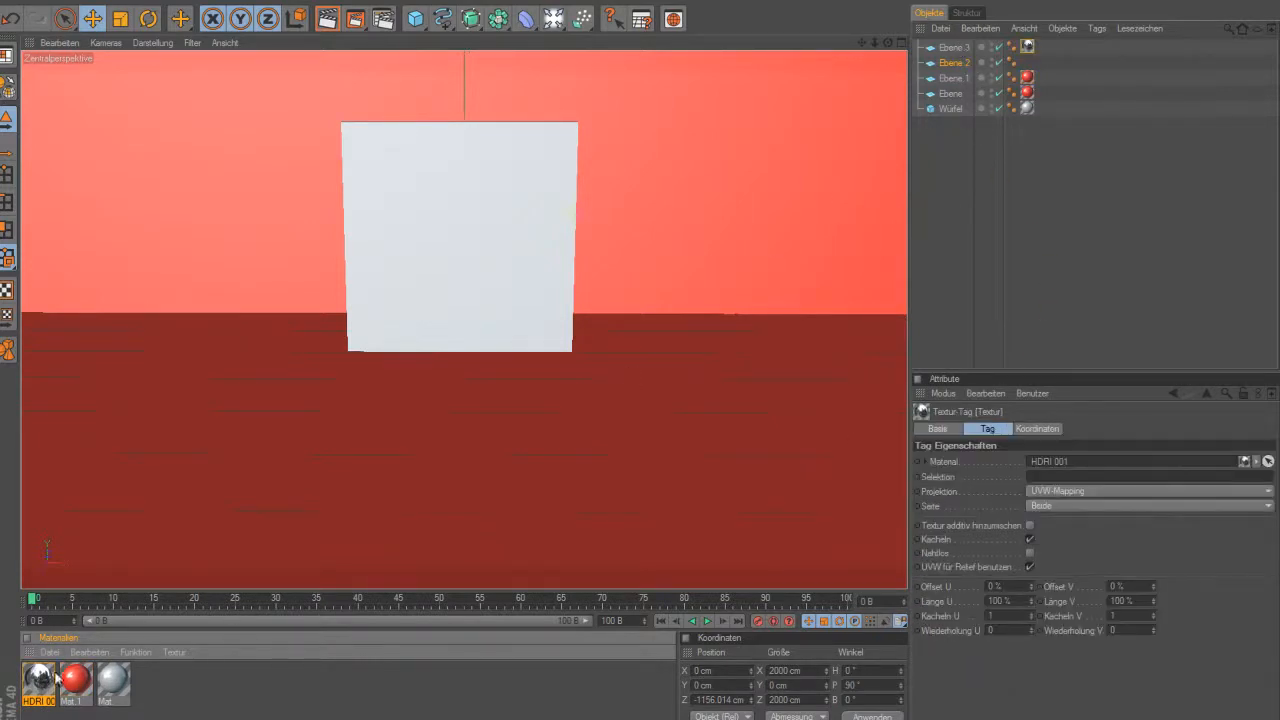
pyautogui.moveTo(38, 683); pyautogui.dragTo(967, 60)
pyautogui.moveTo(1097, 65); pyautogui.dragTo(1063, 76)
pyautogui.click(1028, 62)
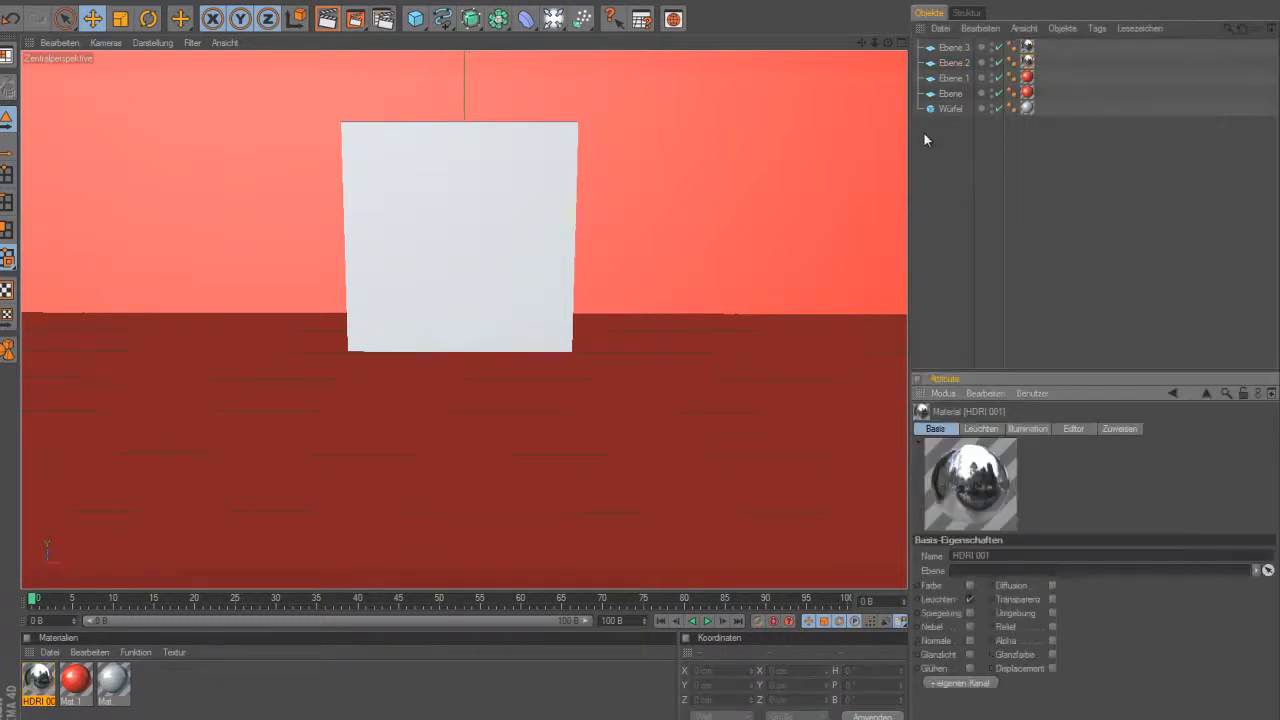
# Inspect the luminance channel and texture settings of the HDRI 001 material
pyautogui.doubleClick(38, 680)
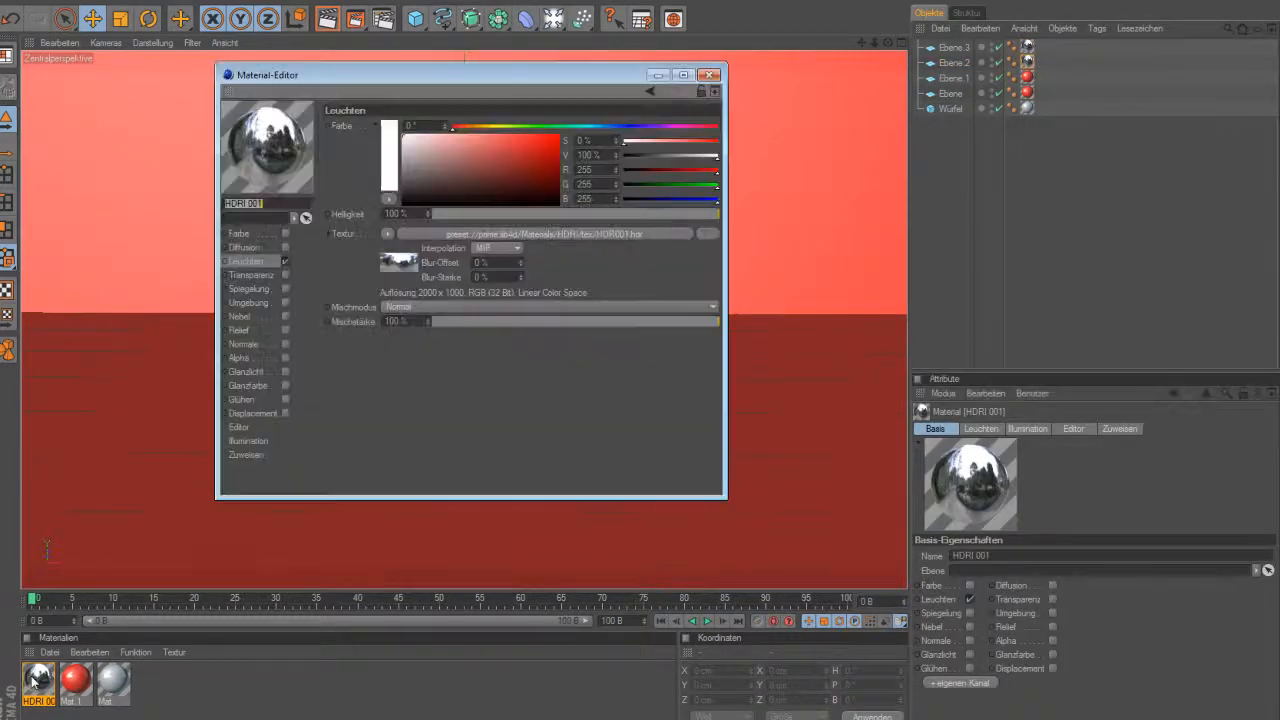
pyautogui.moveTo(488, 78); pyautogui.dragTo(602, 120)
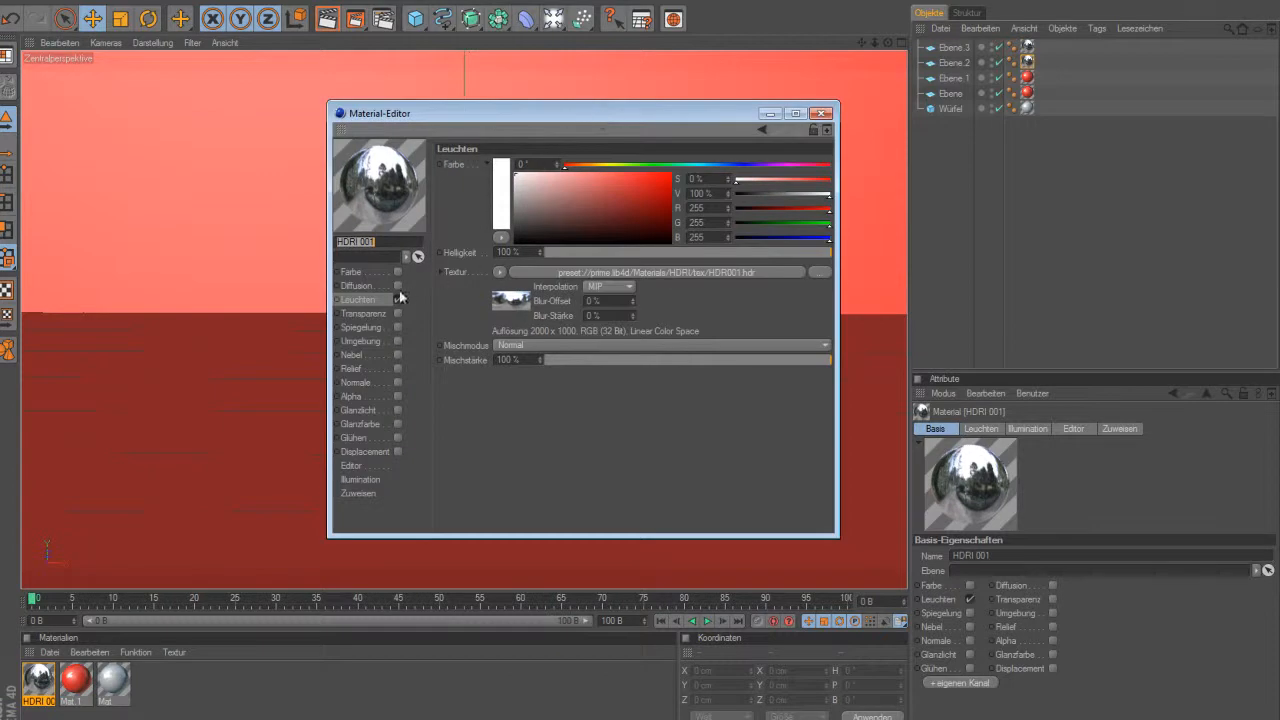
pyautogui.click(358, 286)
pyautogui.click(360, 300)
pyautogui.click(821, 113)
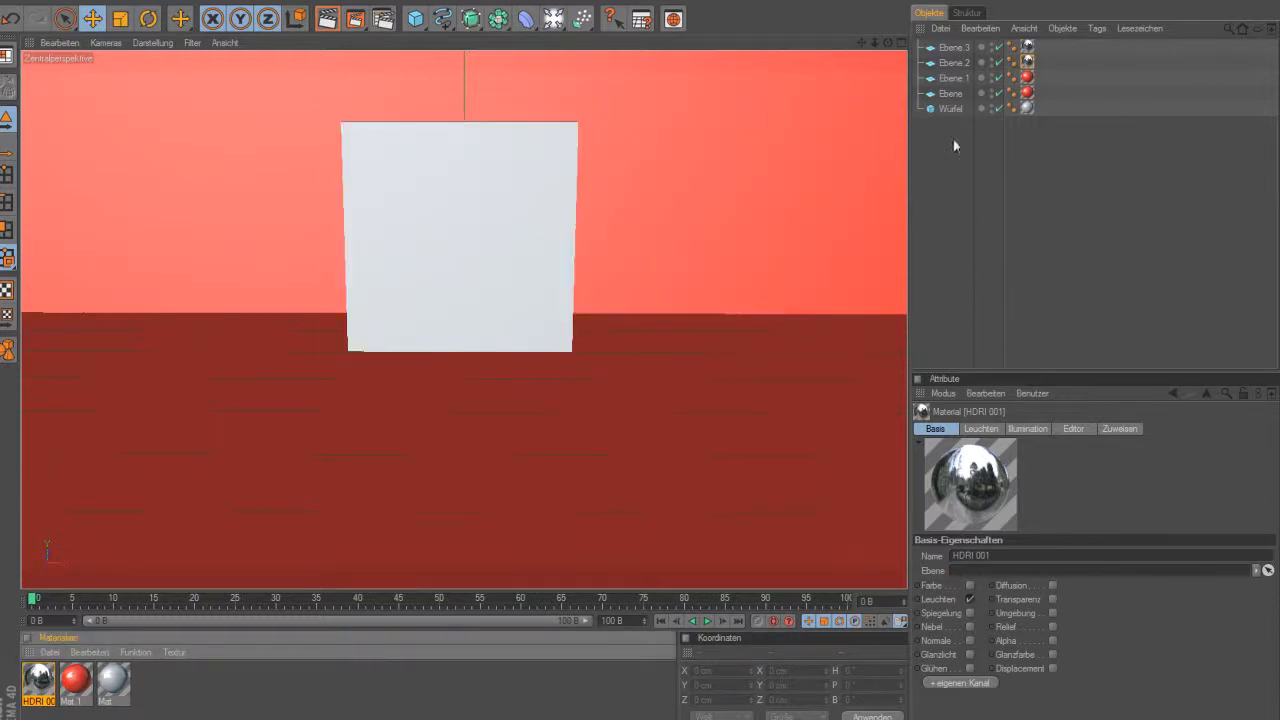
pyautogui.moveTo(946, 182)
pyautogui.mouseDown()
pyautogui.moveTo(973, 42)
pyautogui.moveTo(951, 160)
pyautogui.mouseUp()
# In the render options, set the ray depth to 7 and the reflection depth to 3, and lower the shadow depth
pyautogui.click(385, 21)
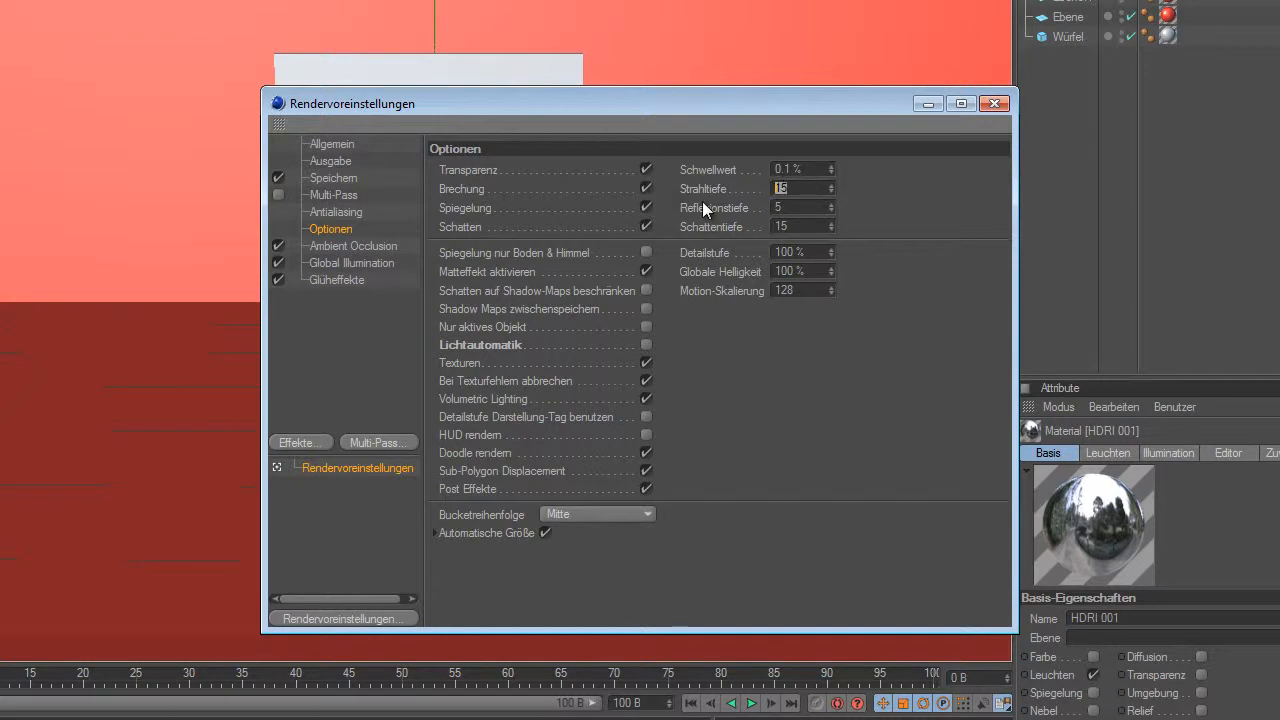
pyautogui.write('7')
pyautogui.press('Tab')
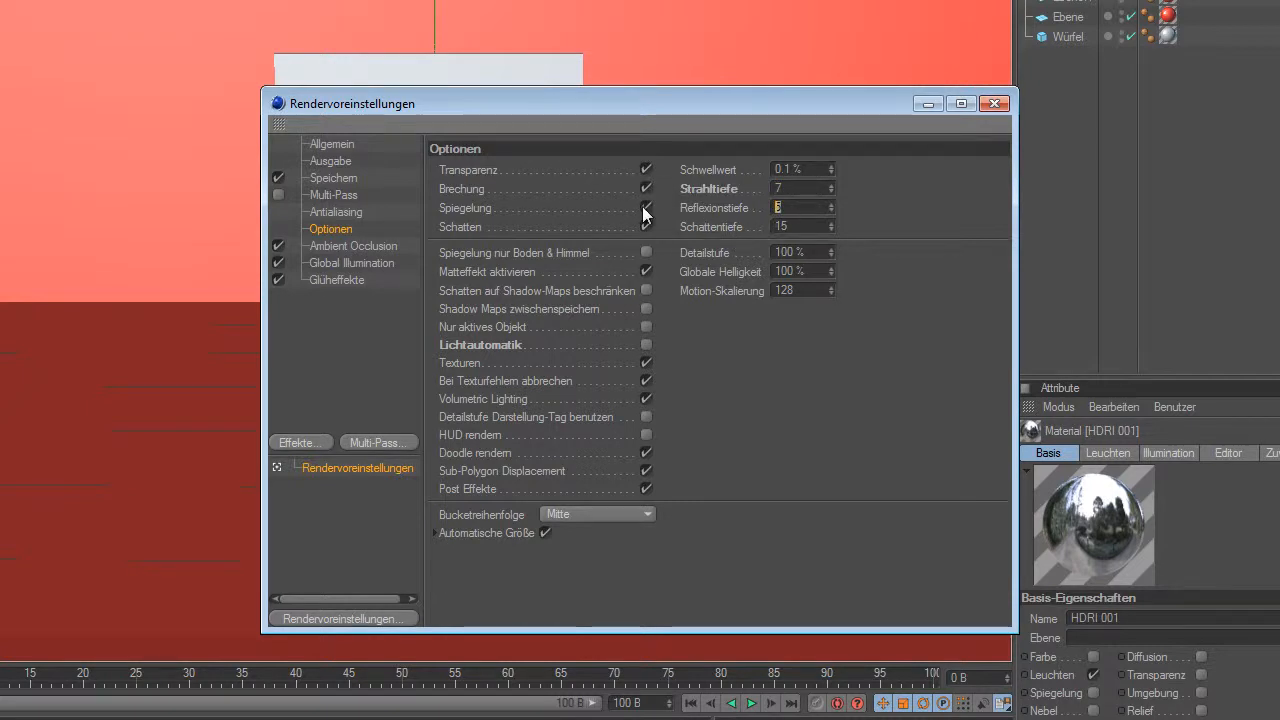
pyautogui.write('3')
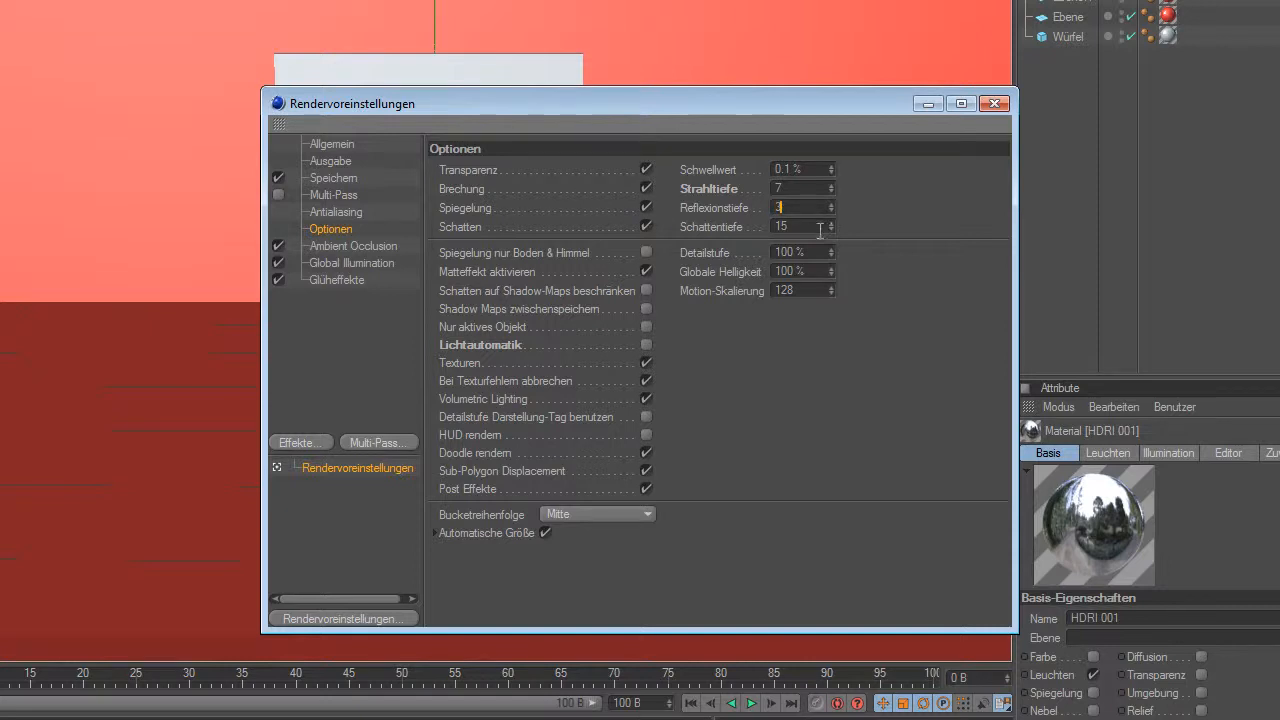
pyautogui.press('Tab')
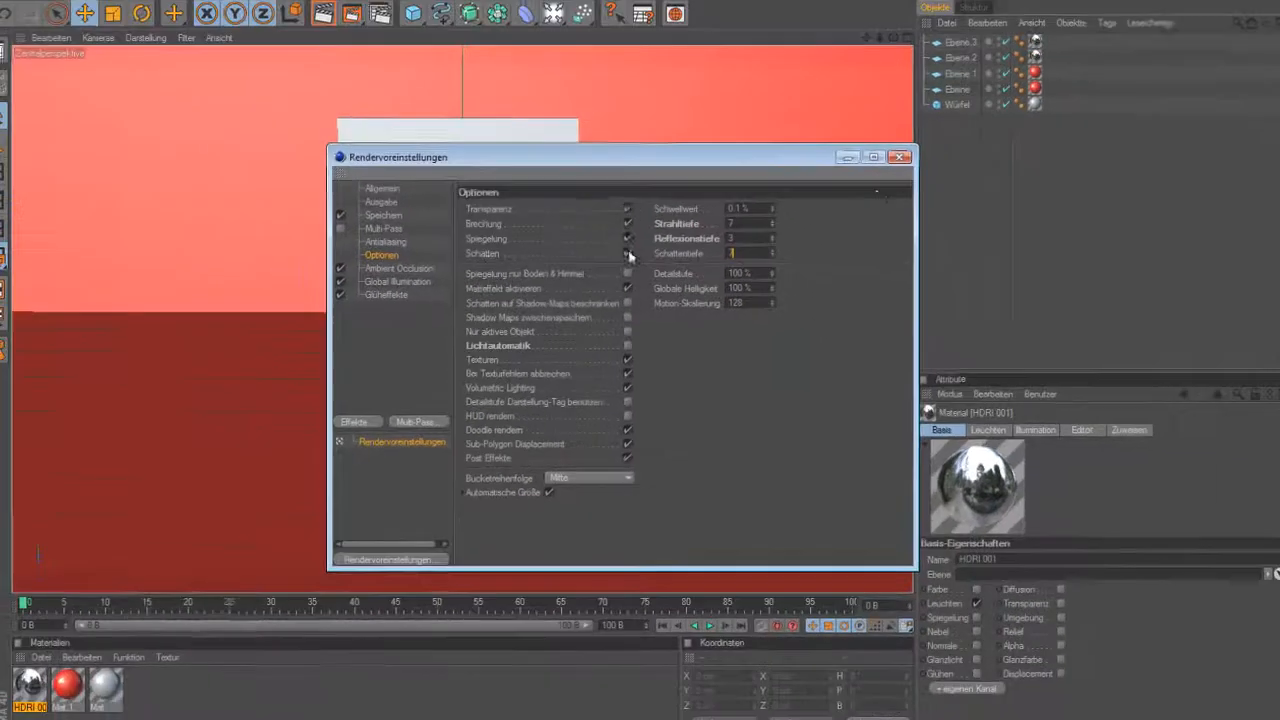
pyautogui.click(900, 157)
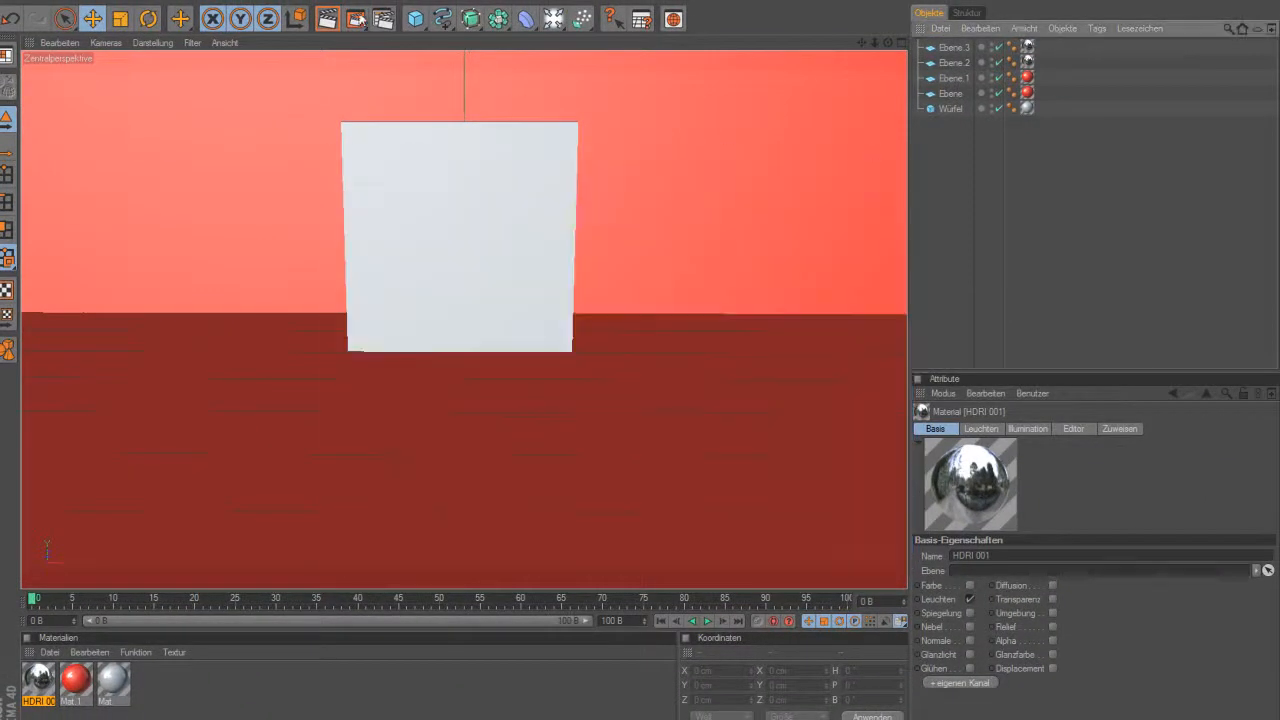
# Render the perspective view to check the cube, reflections and materials
pyautogui.click(328, 20)
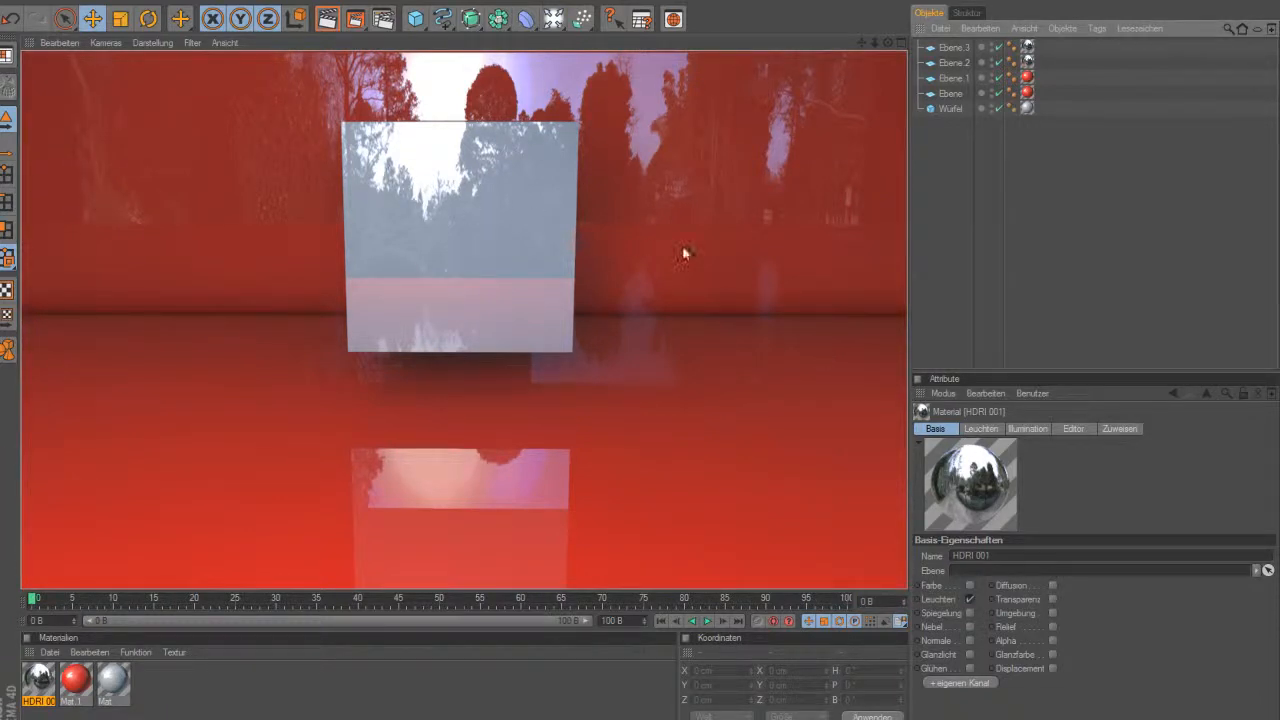
# Select the cube and all four planes together with their tags in the object list
pyautogui.moveTo(951, 165); pyautogui.dragTo(1040, 35)
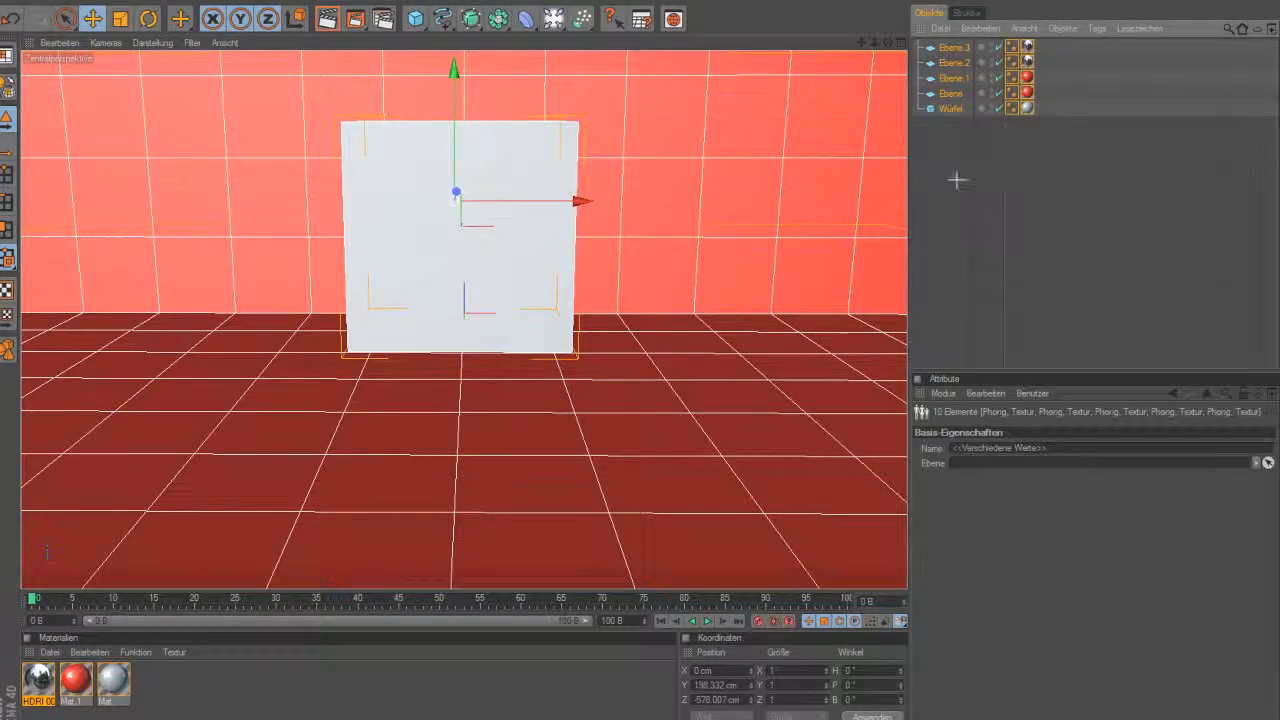
pyautogui.click(957, 186)
pyautogui.moveTo(984, 313); pyautogui.dragTo(939, 234)
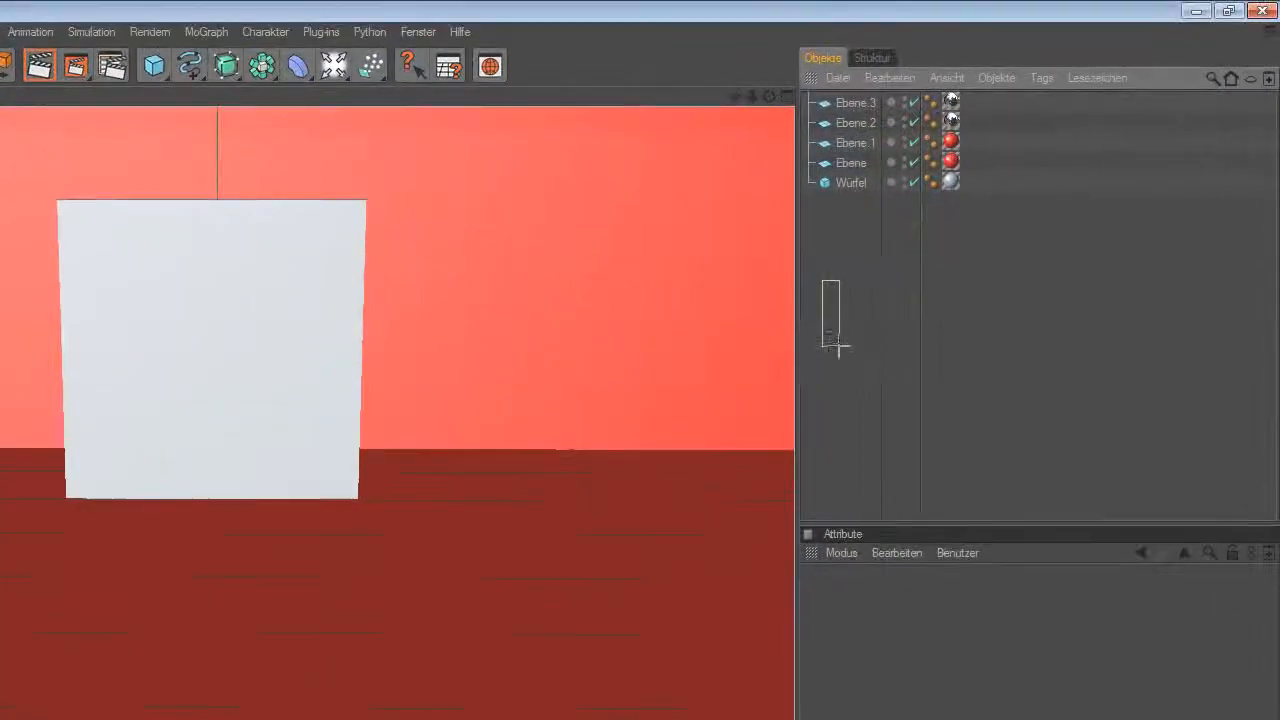
pyautogui.moveTo(838, 347); pyautogui.dragTo(980, 97)
pyautogui.click(849, 322)
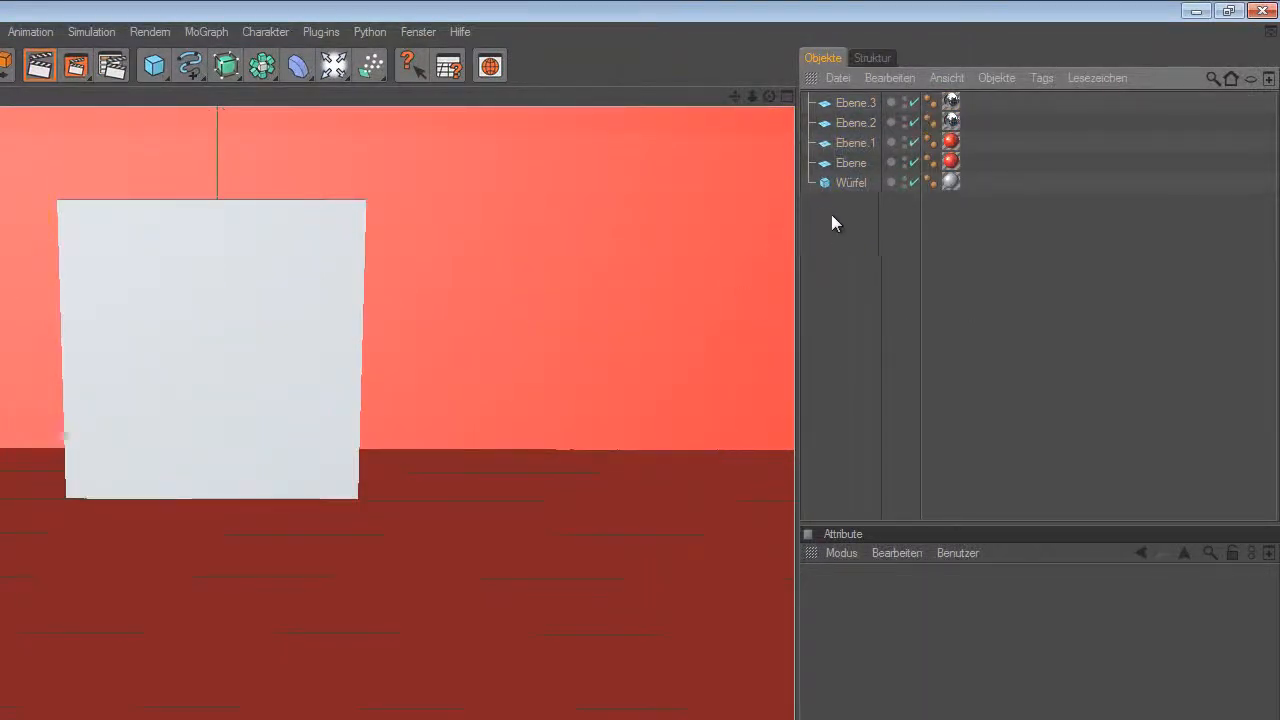
pyautogui.moveTo(823, 206); pyautogui.dragTo(983, 100)
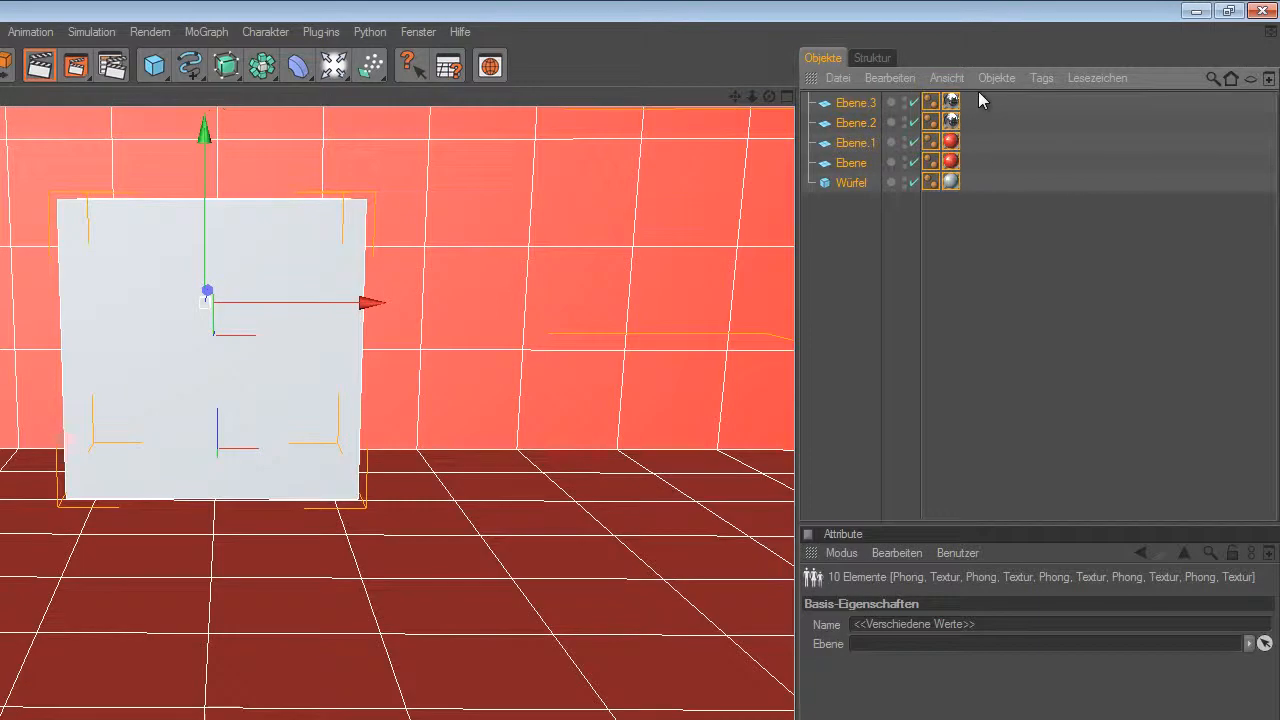